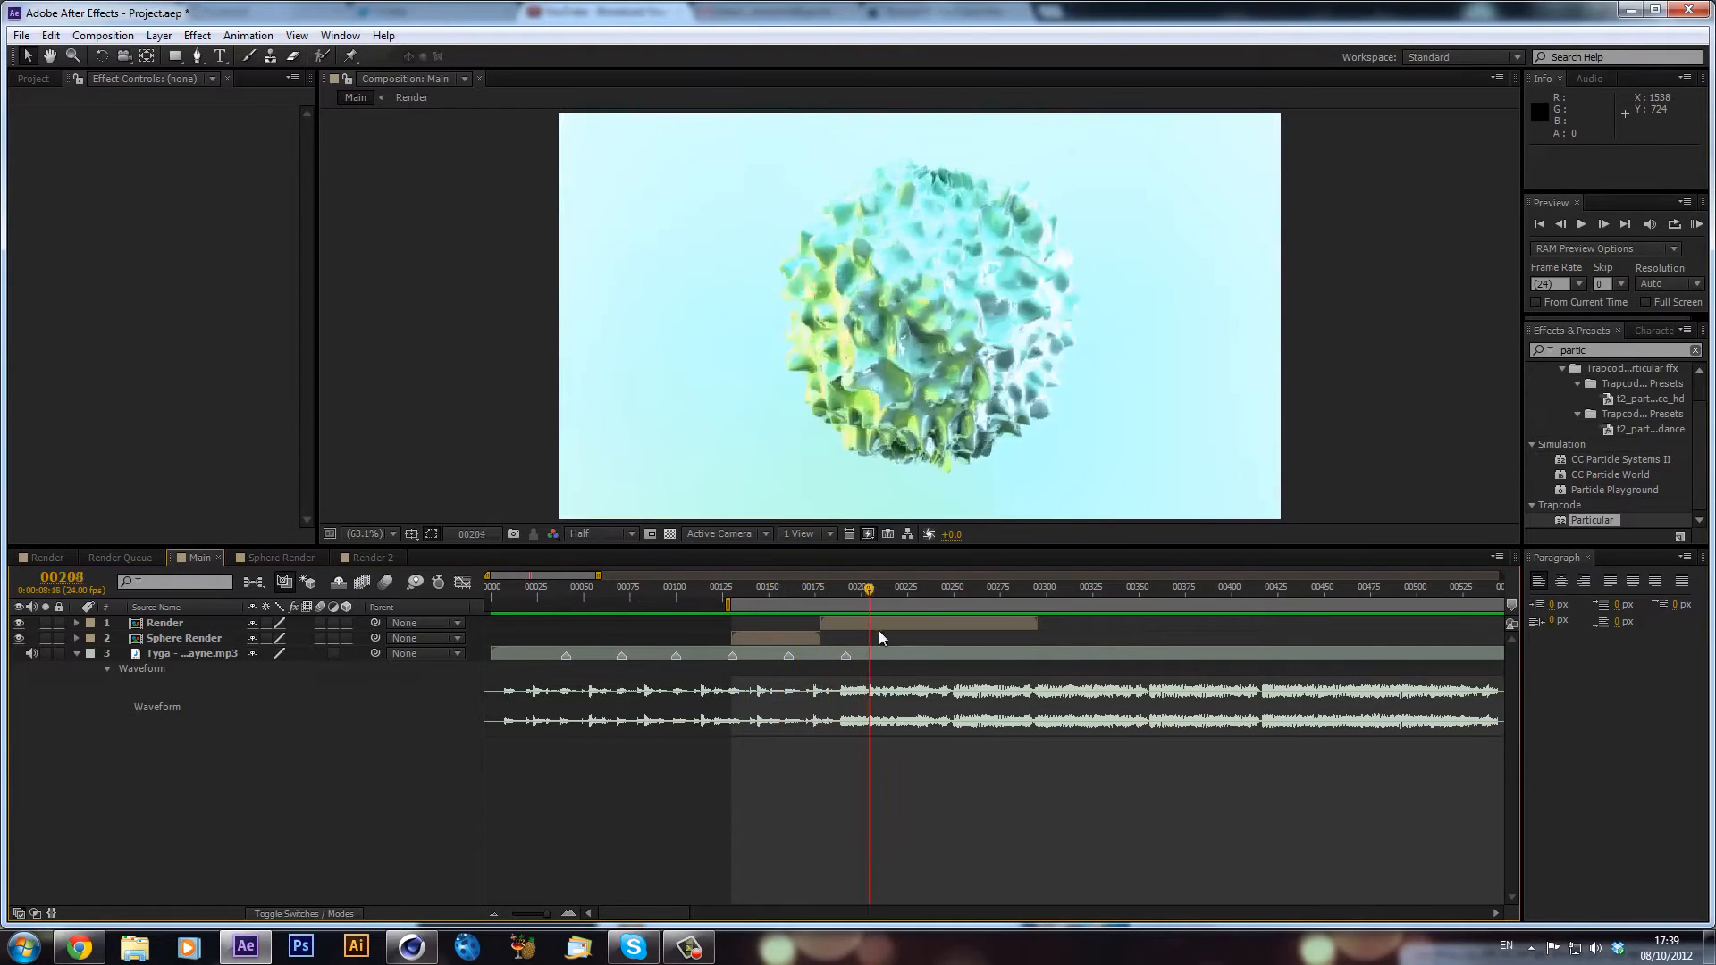
- Review the sphere animation in the Main composition and scrub the source scene in Cinema 4D to frame 59
key("space")
left_click(773, 587)
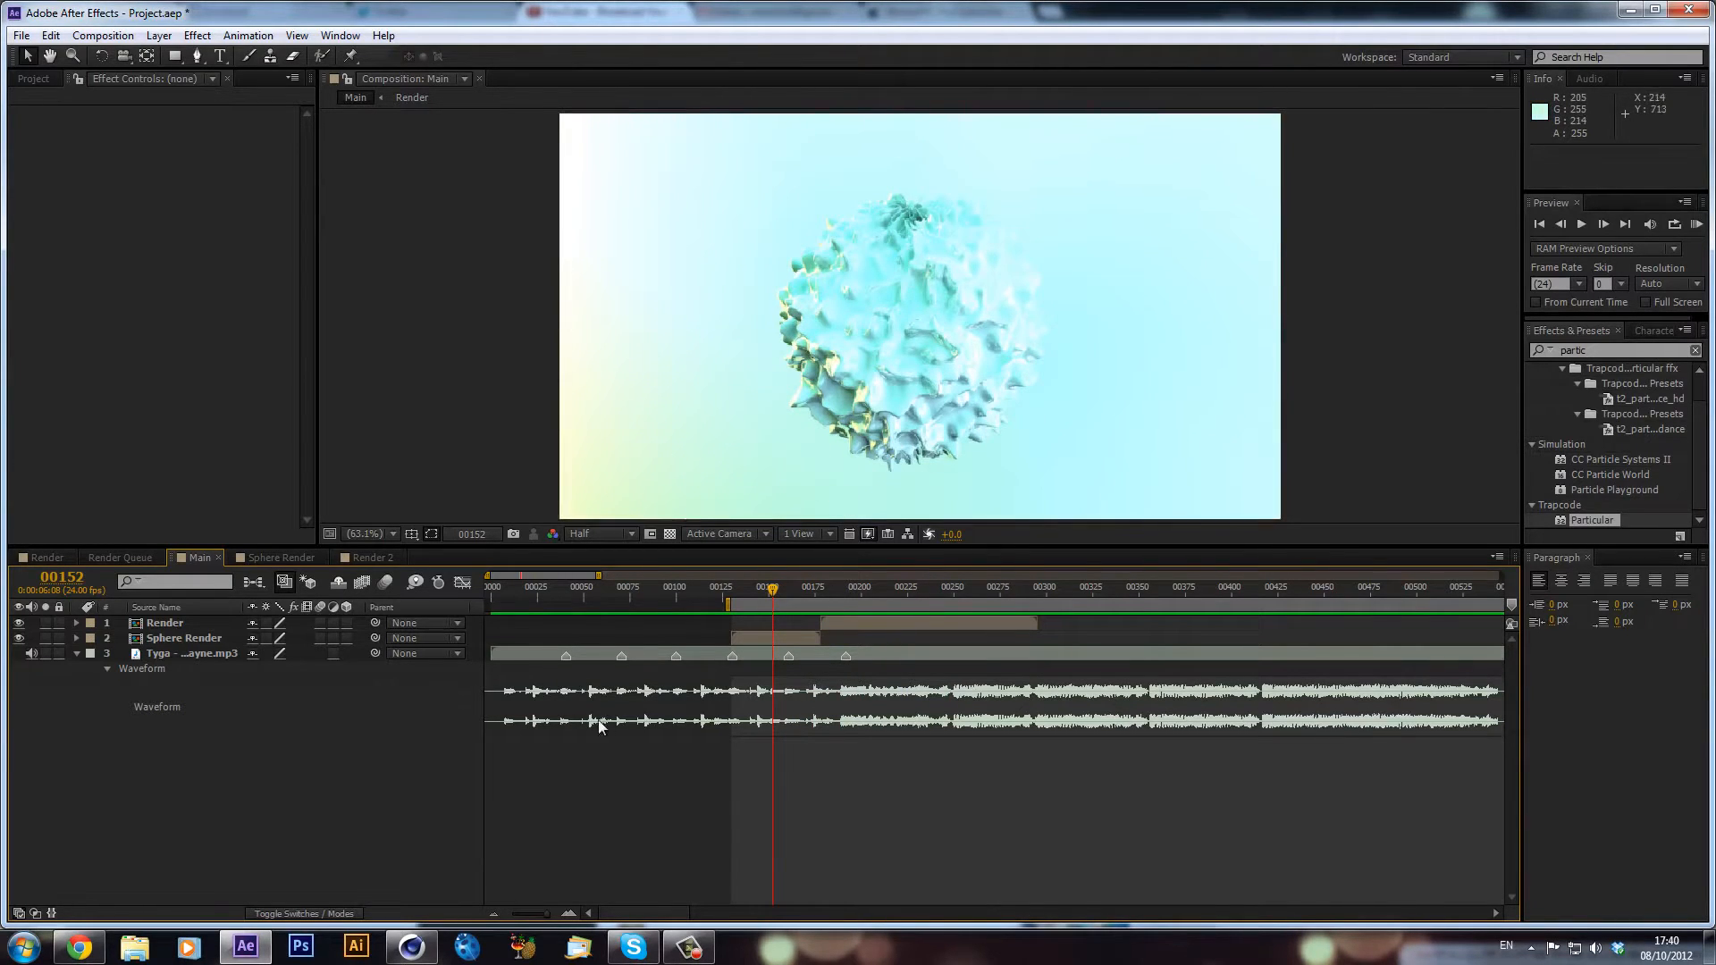
left_click(423, 956)
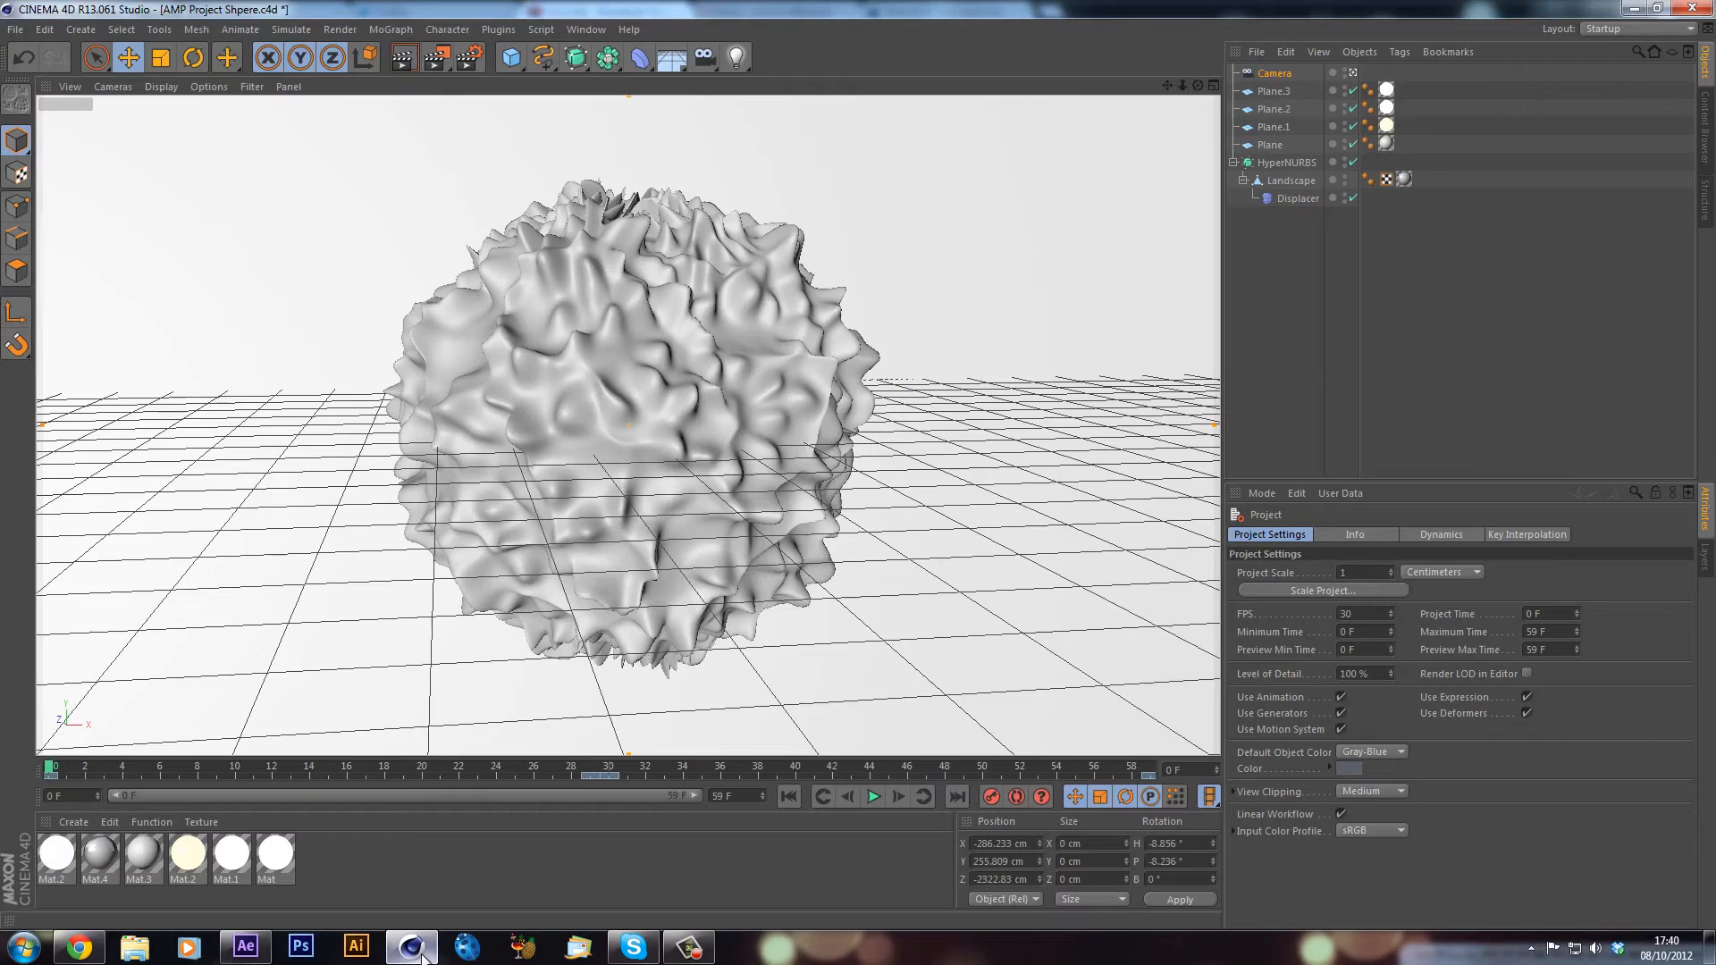
left_click_drag(53, 770, 889, 765)
left_click_drag(1031, 749, 1317, 747)
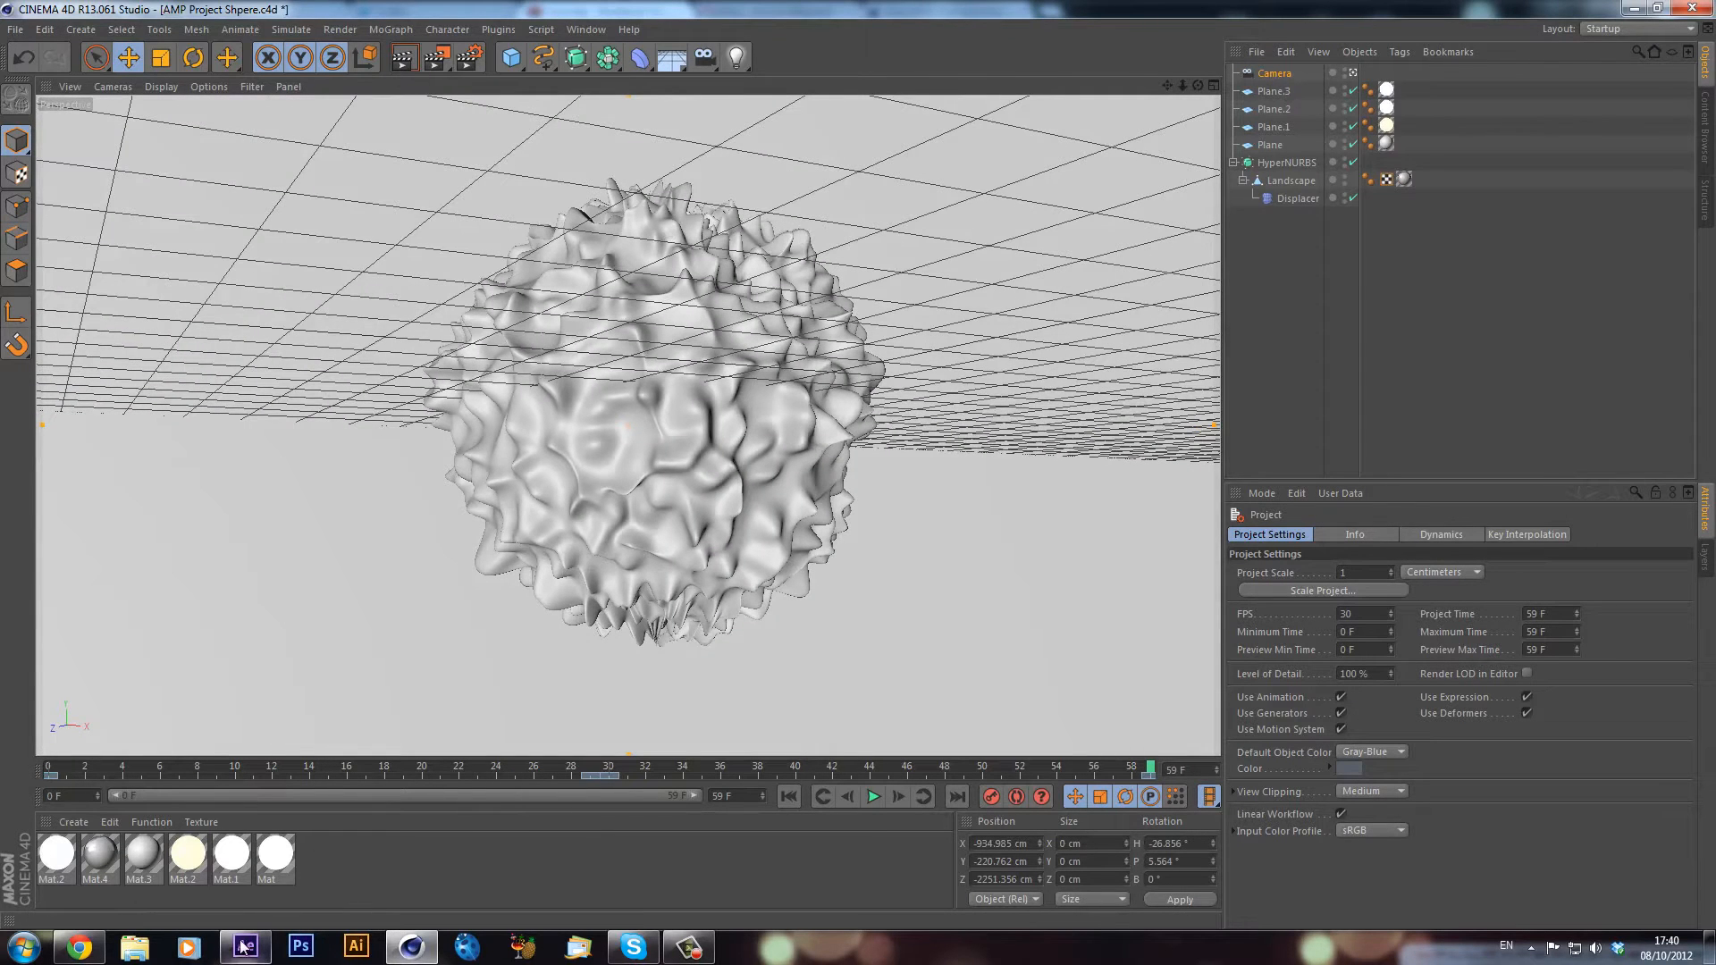
key("alt+Tab")
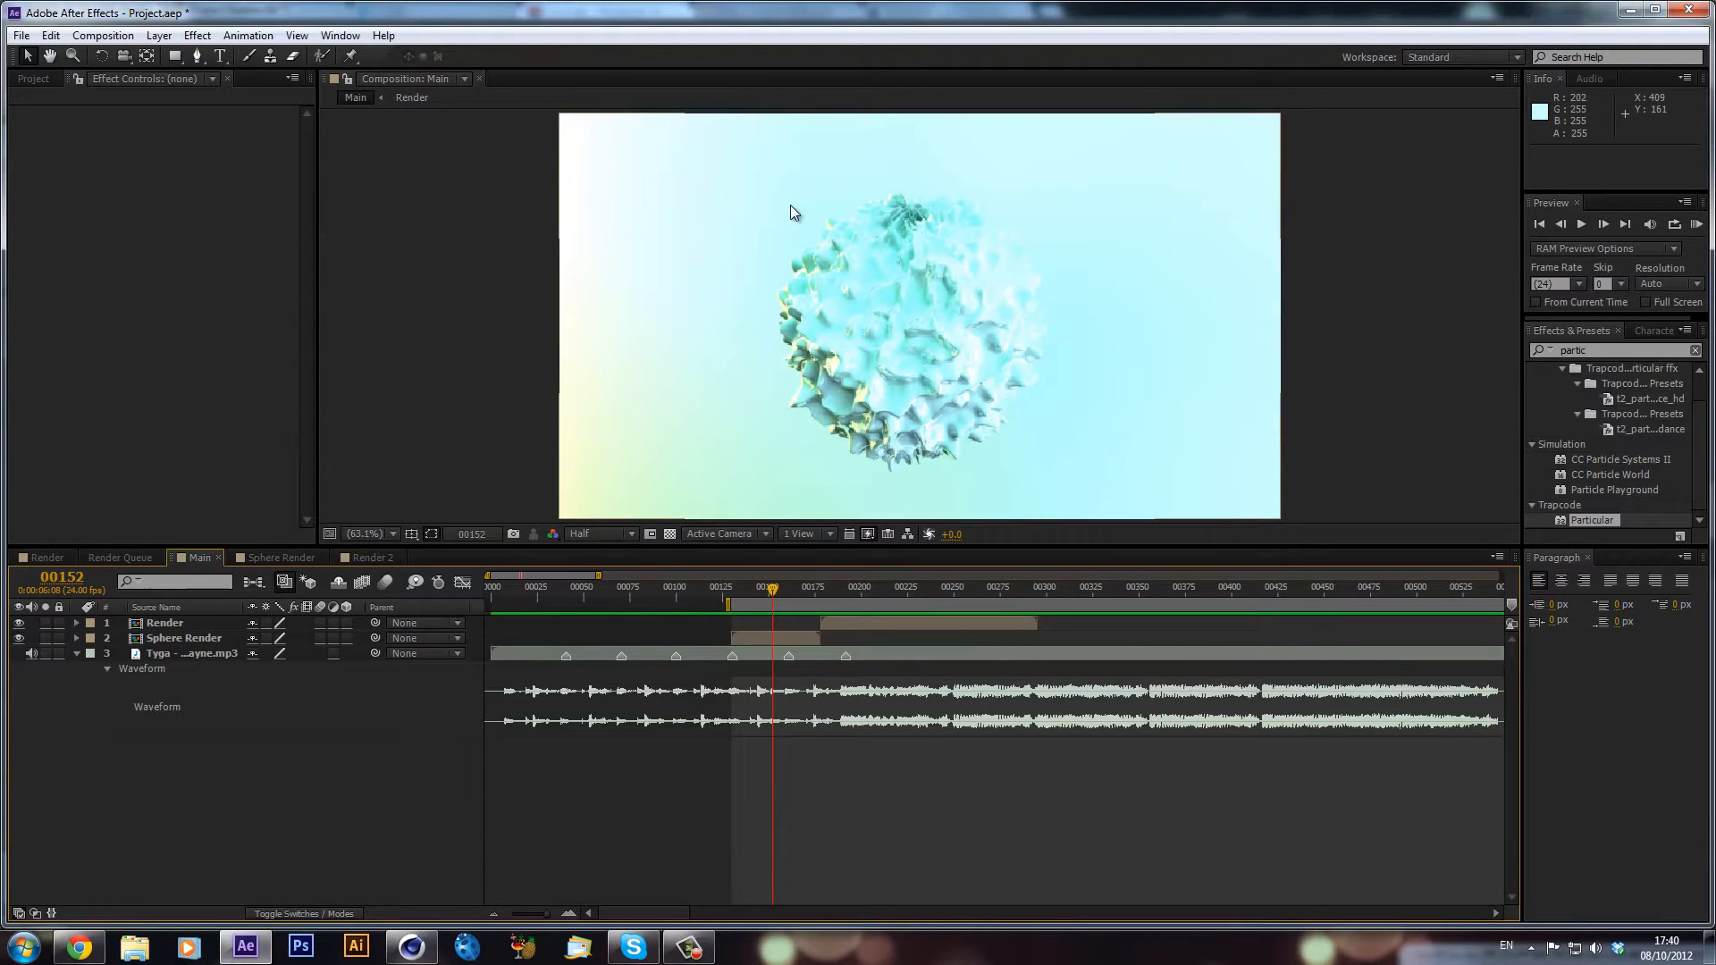
left_click(76, 953)
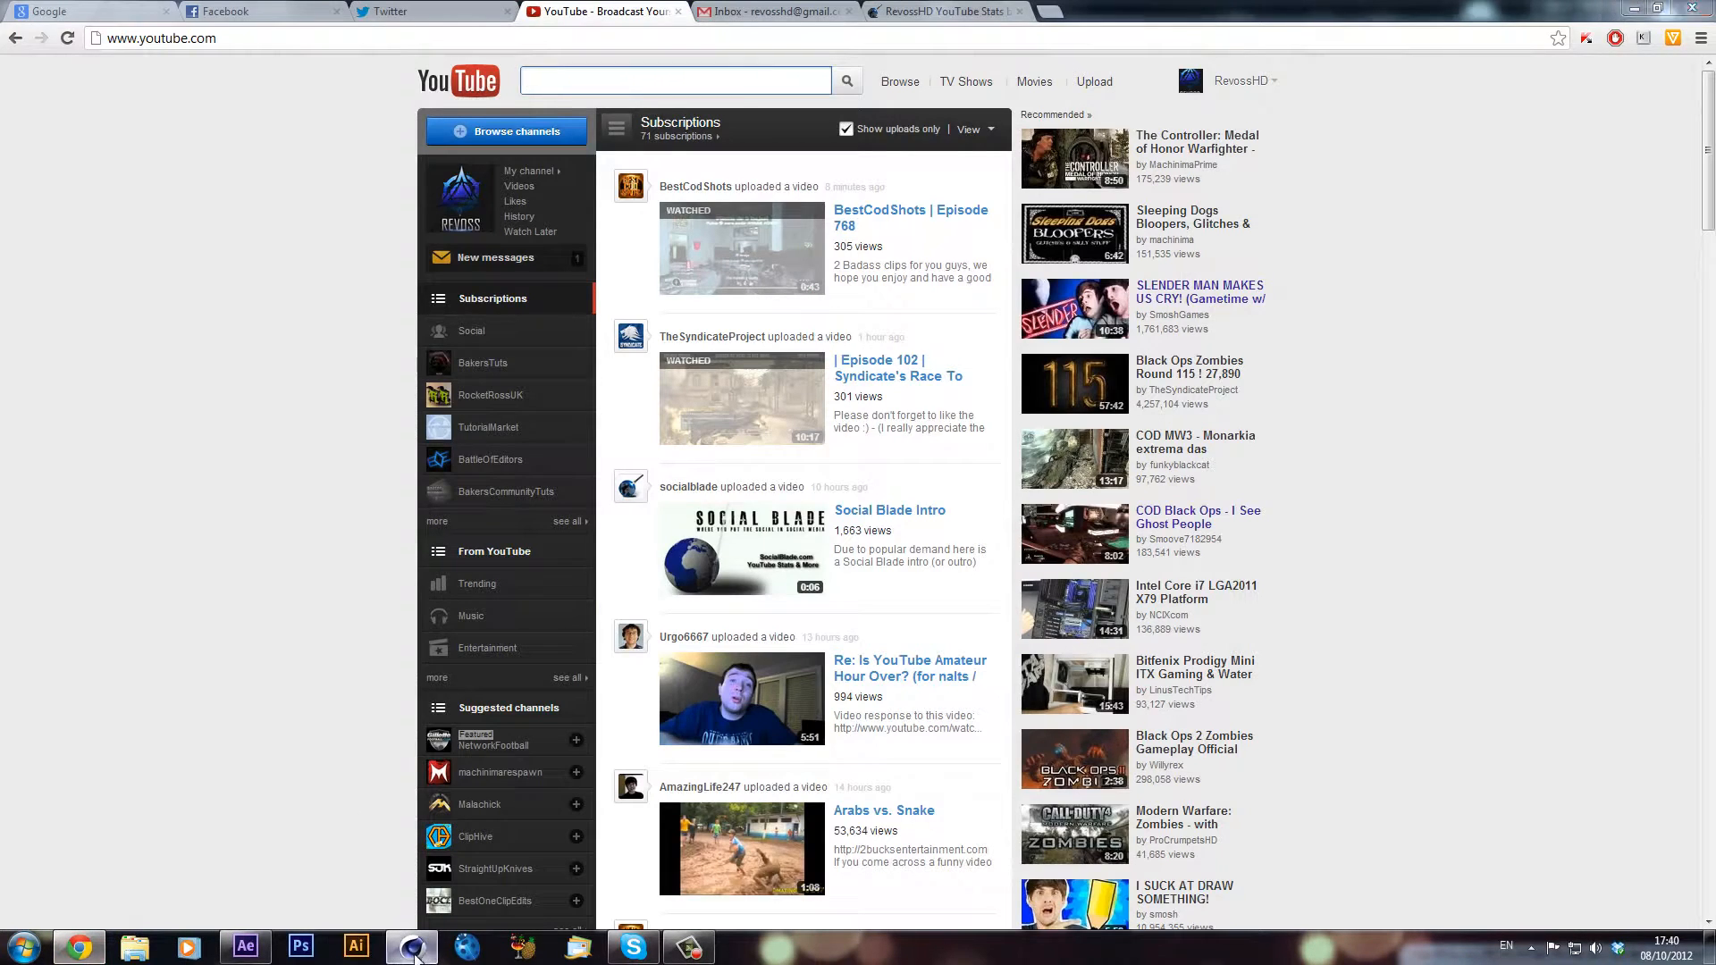
left_click(413, 951)
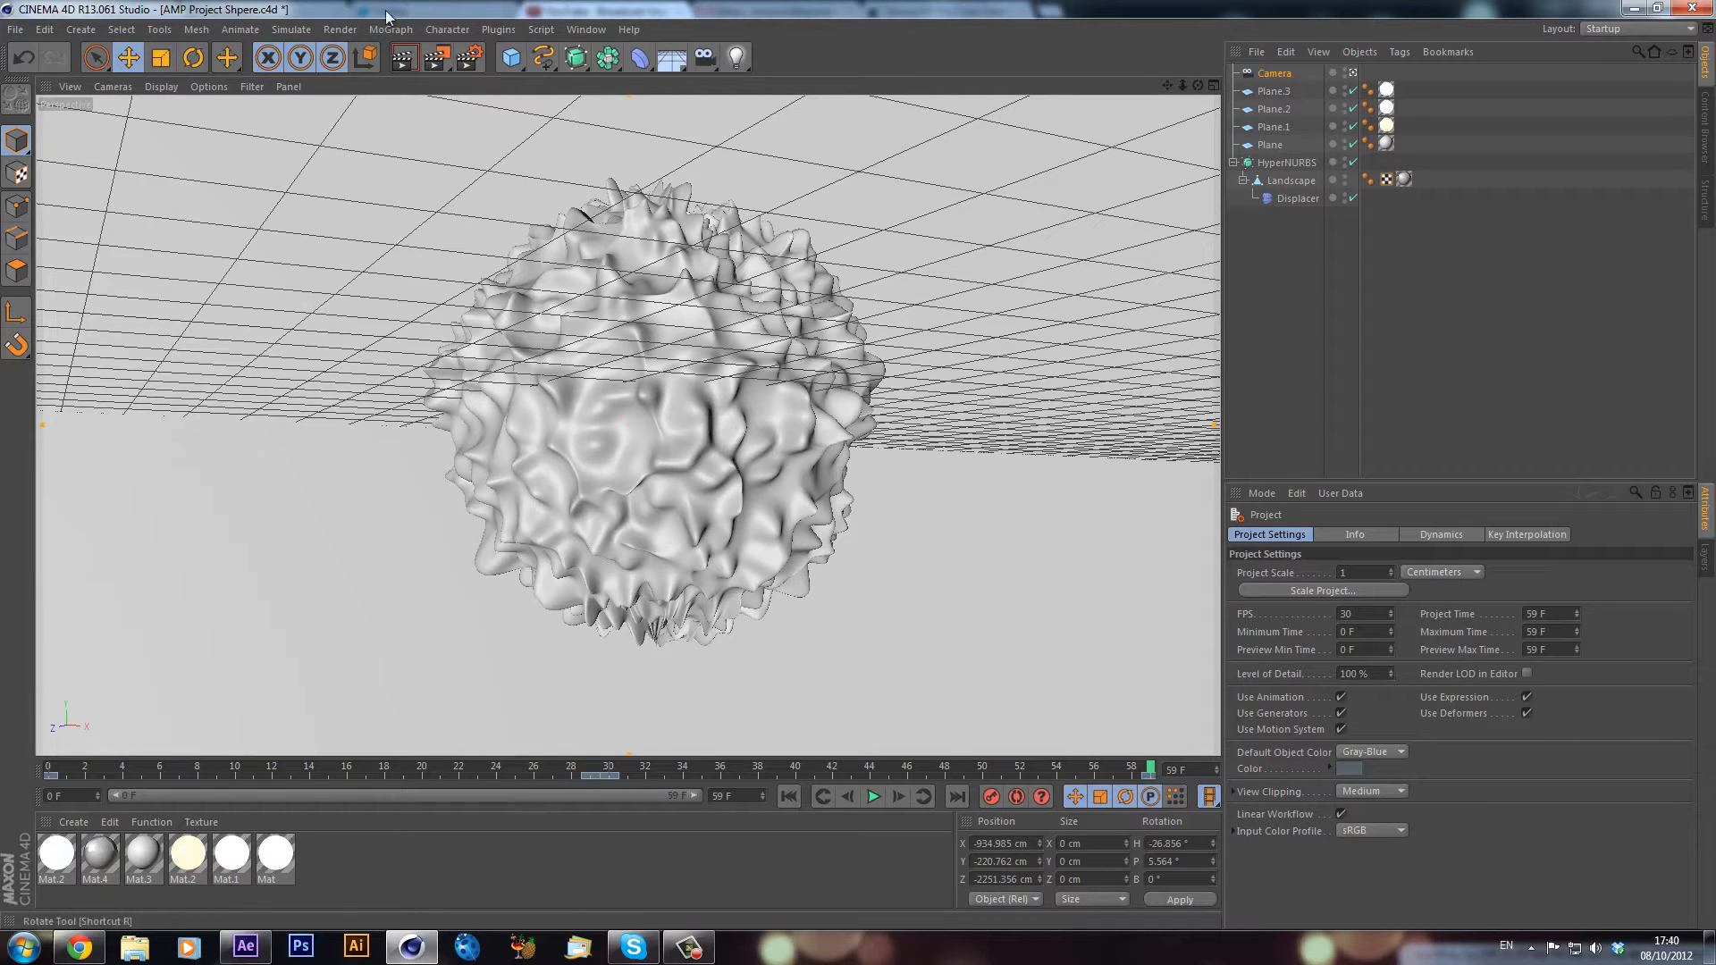
- Save the After Effects compositing project file from the render settings as AMP Project Shpere in the AMP Intro folder
left_click(471, 58)
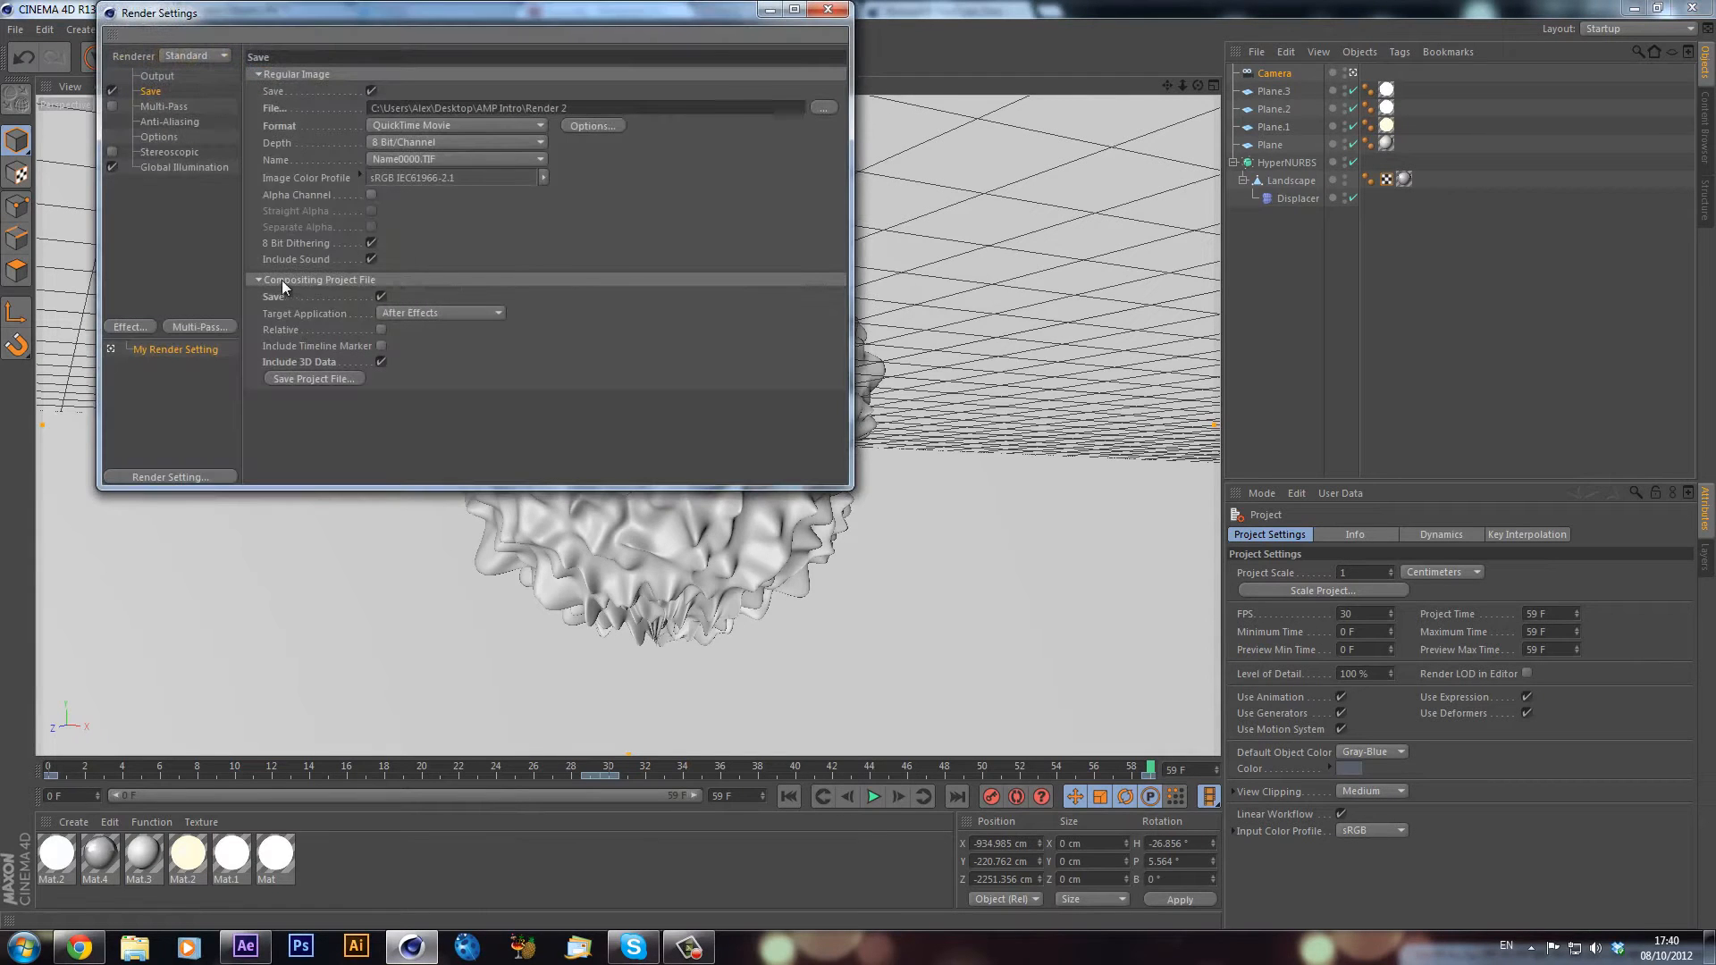
left_click(281, 281)
left_click(277, 281)
left_click(323, 379)
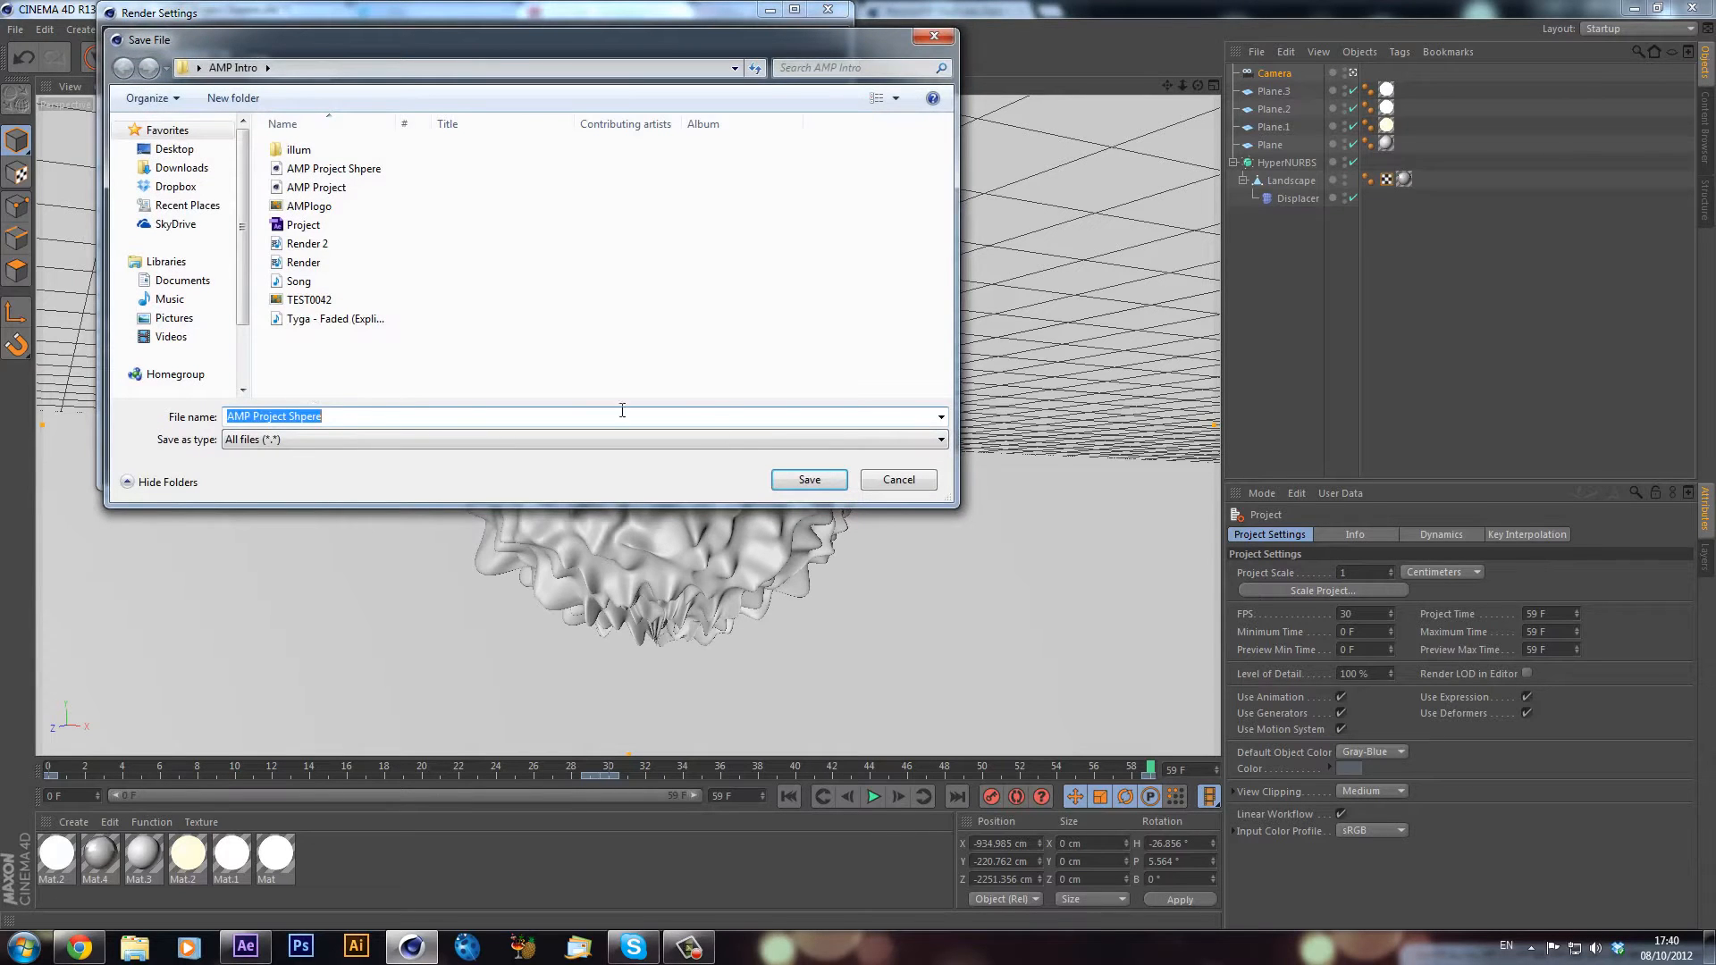
left_click(827, 473)
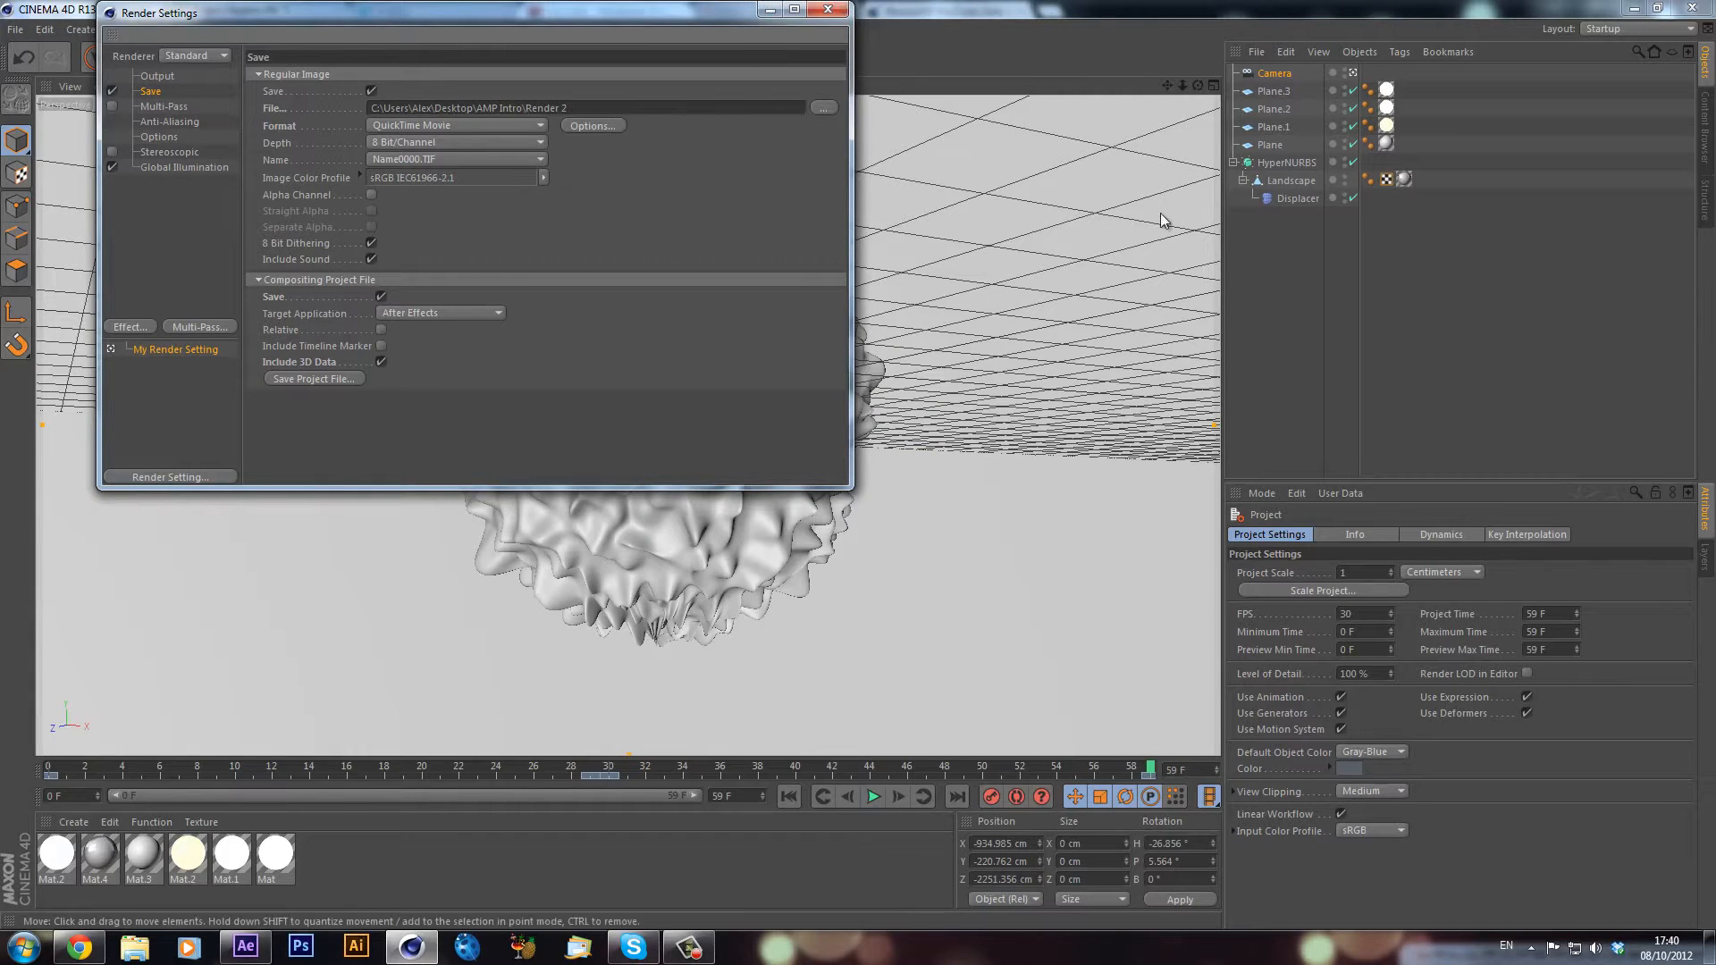
left_click(828, 9)
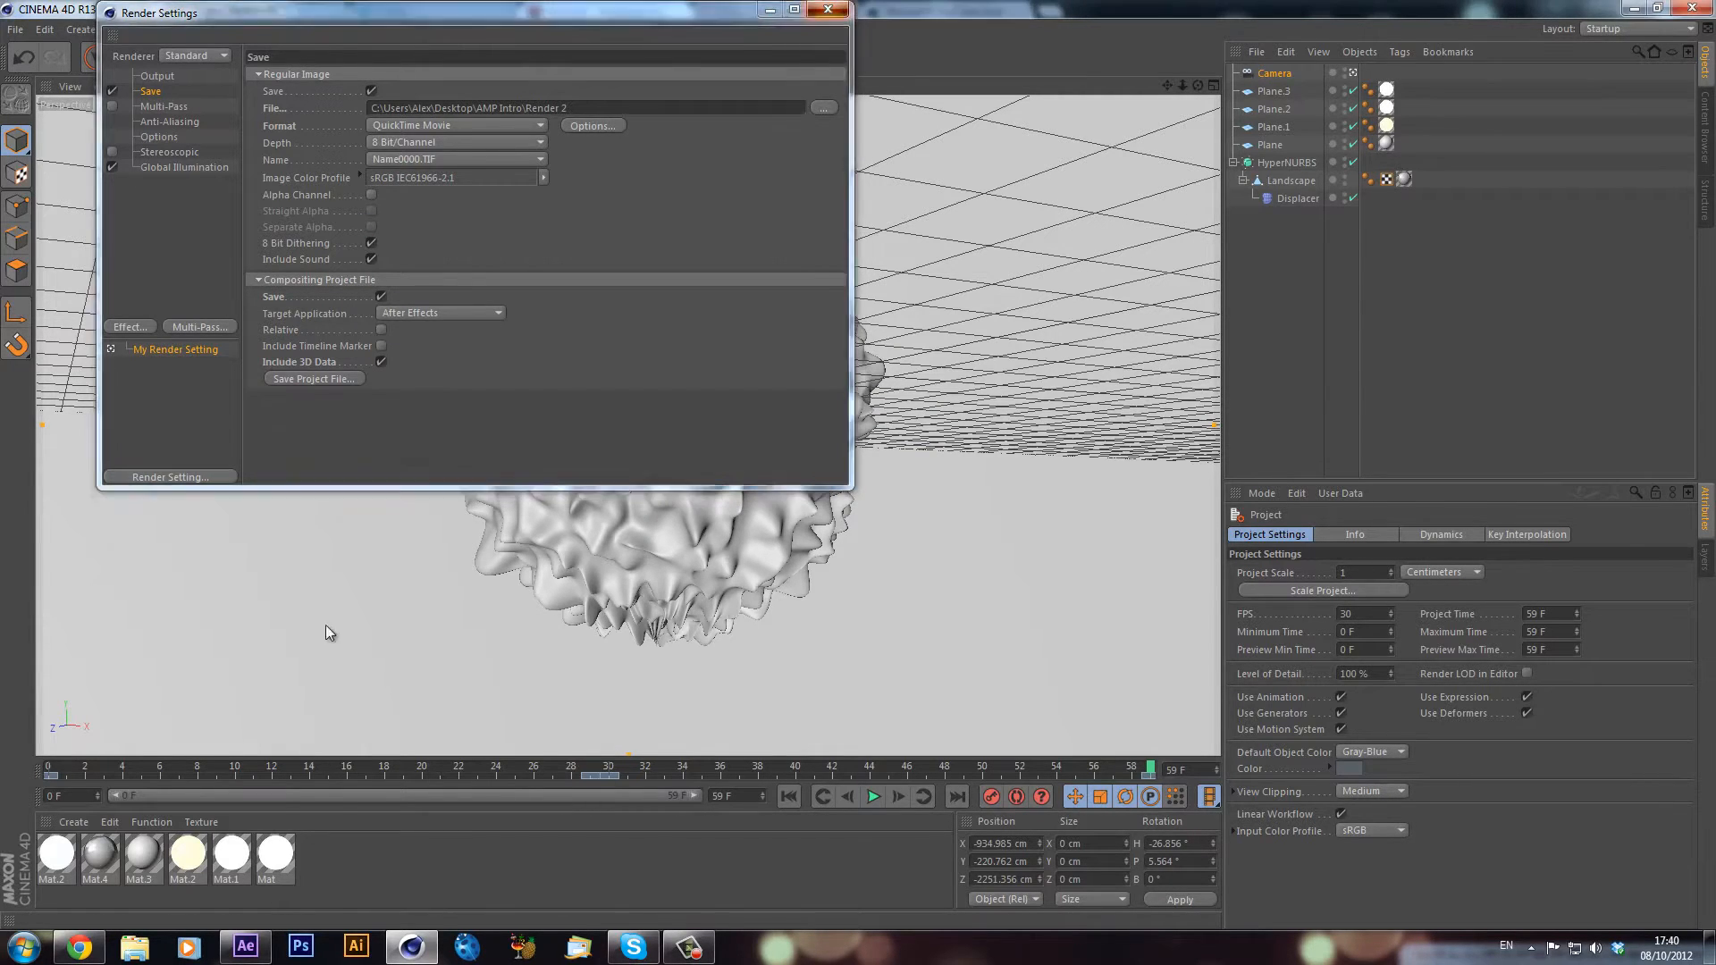
- Switch to After Effects and import AMP Project Shpere.aec into the project
left_click(245, 947)
left_click(33, 79)
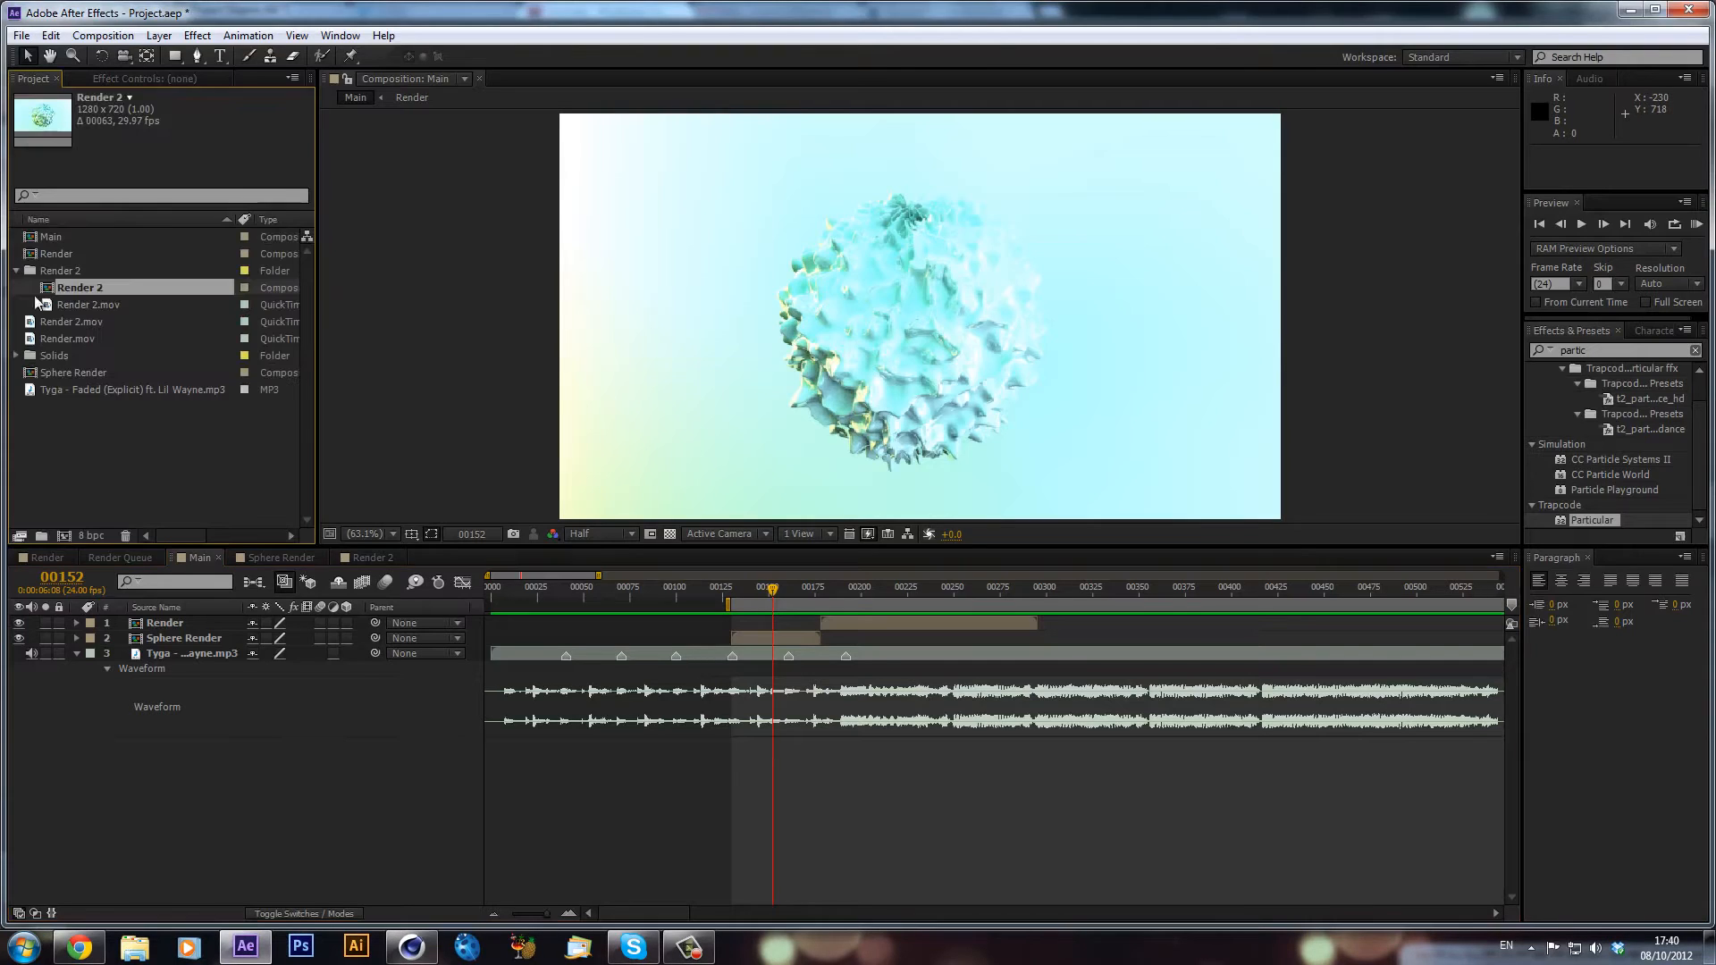
double_click(62, 422)
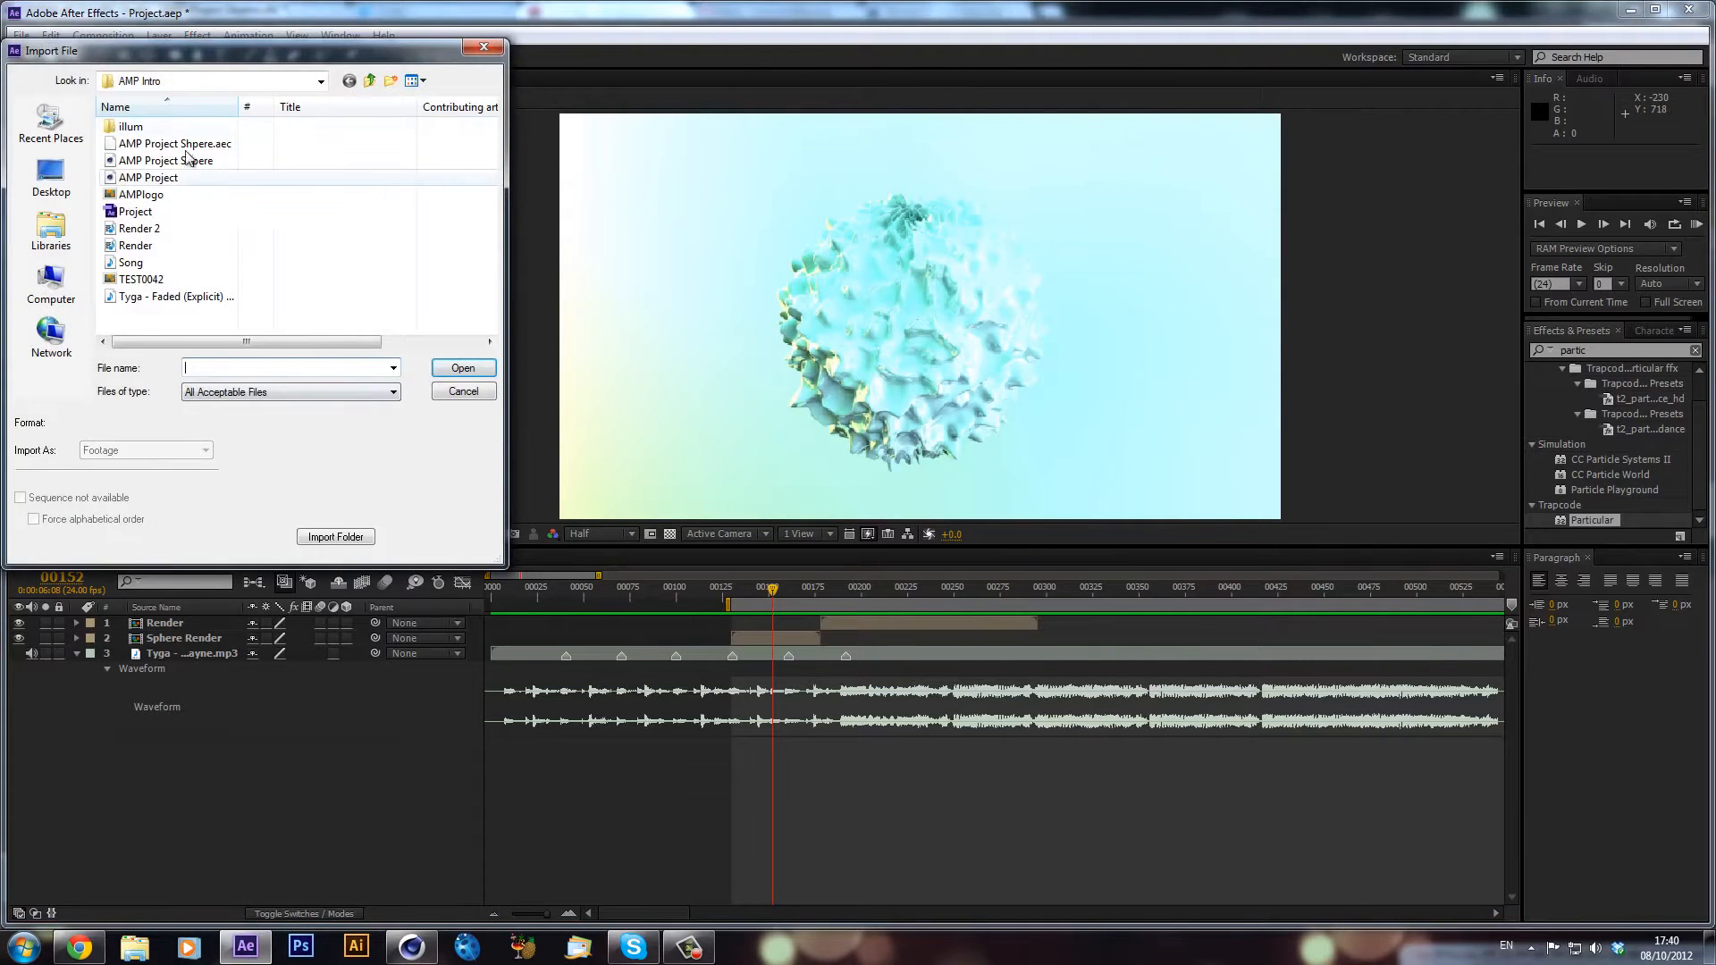
double_click(134, 229)
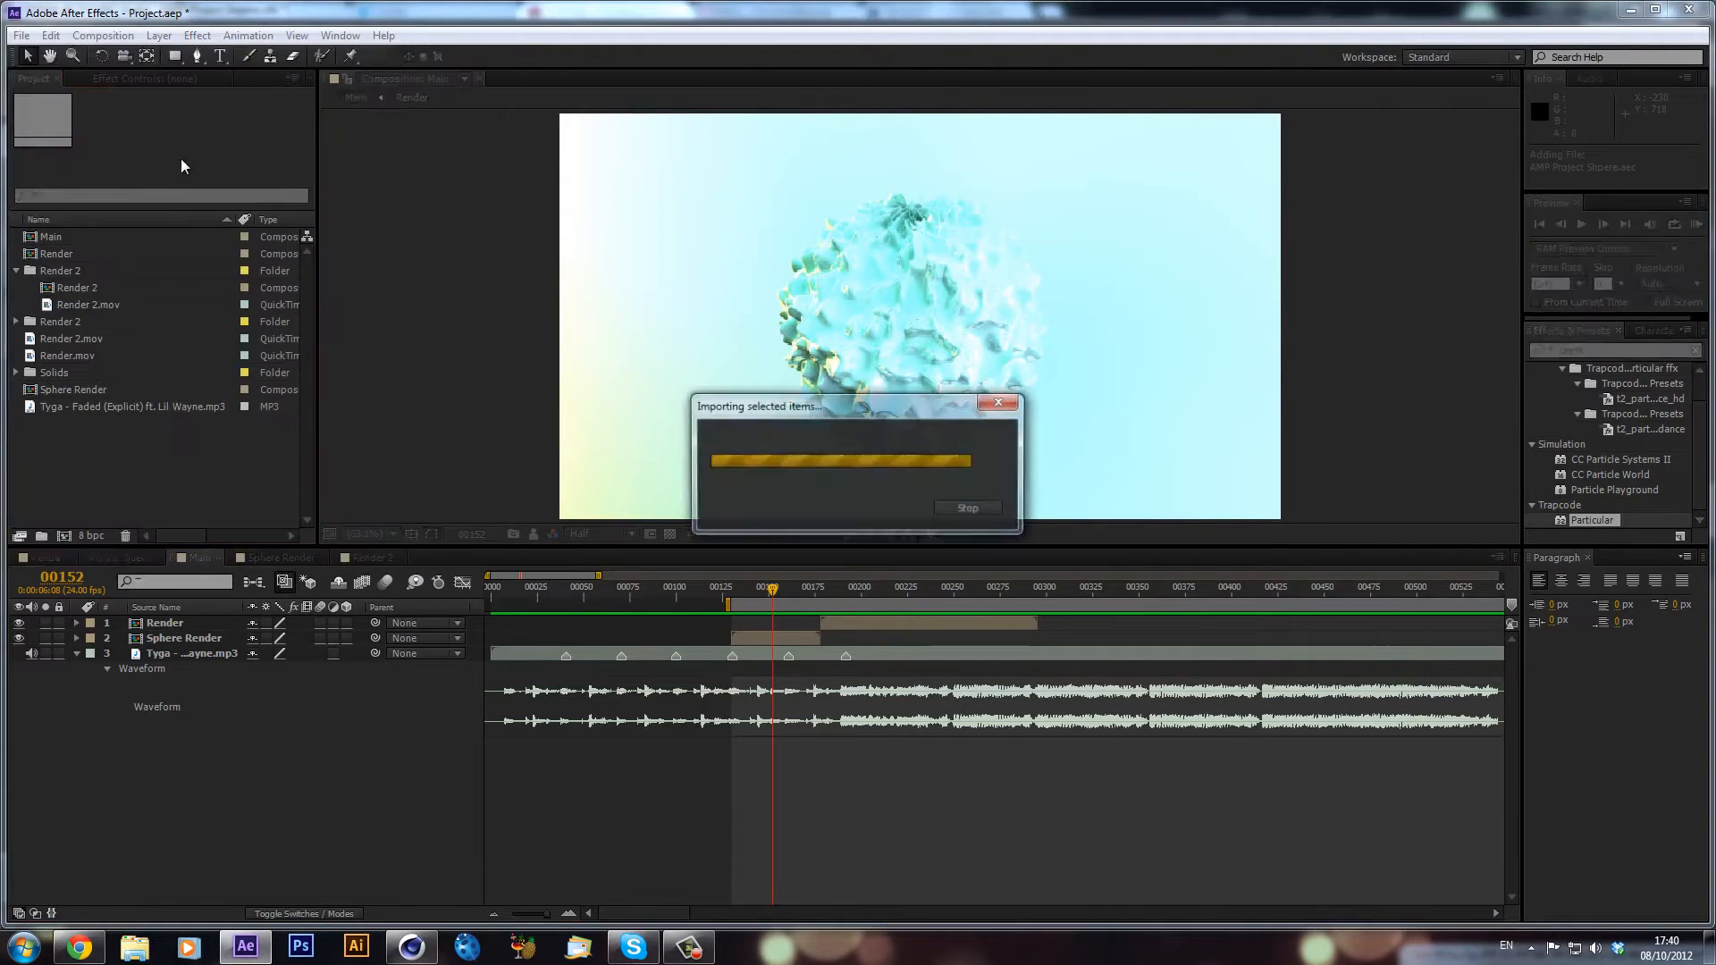
- Delete the older Render 2 folder and its contents from the project
left_click(84, 272)
key("Delete")
key("Return")
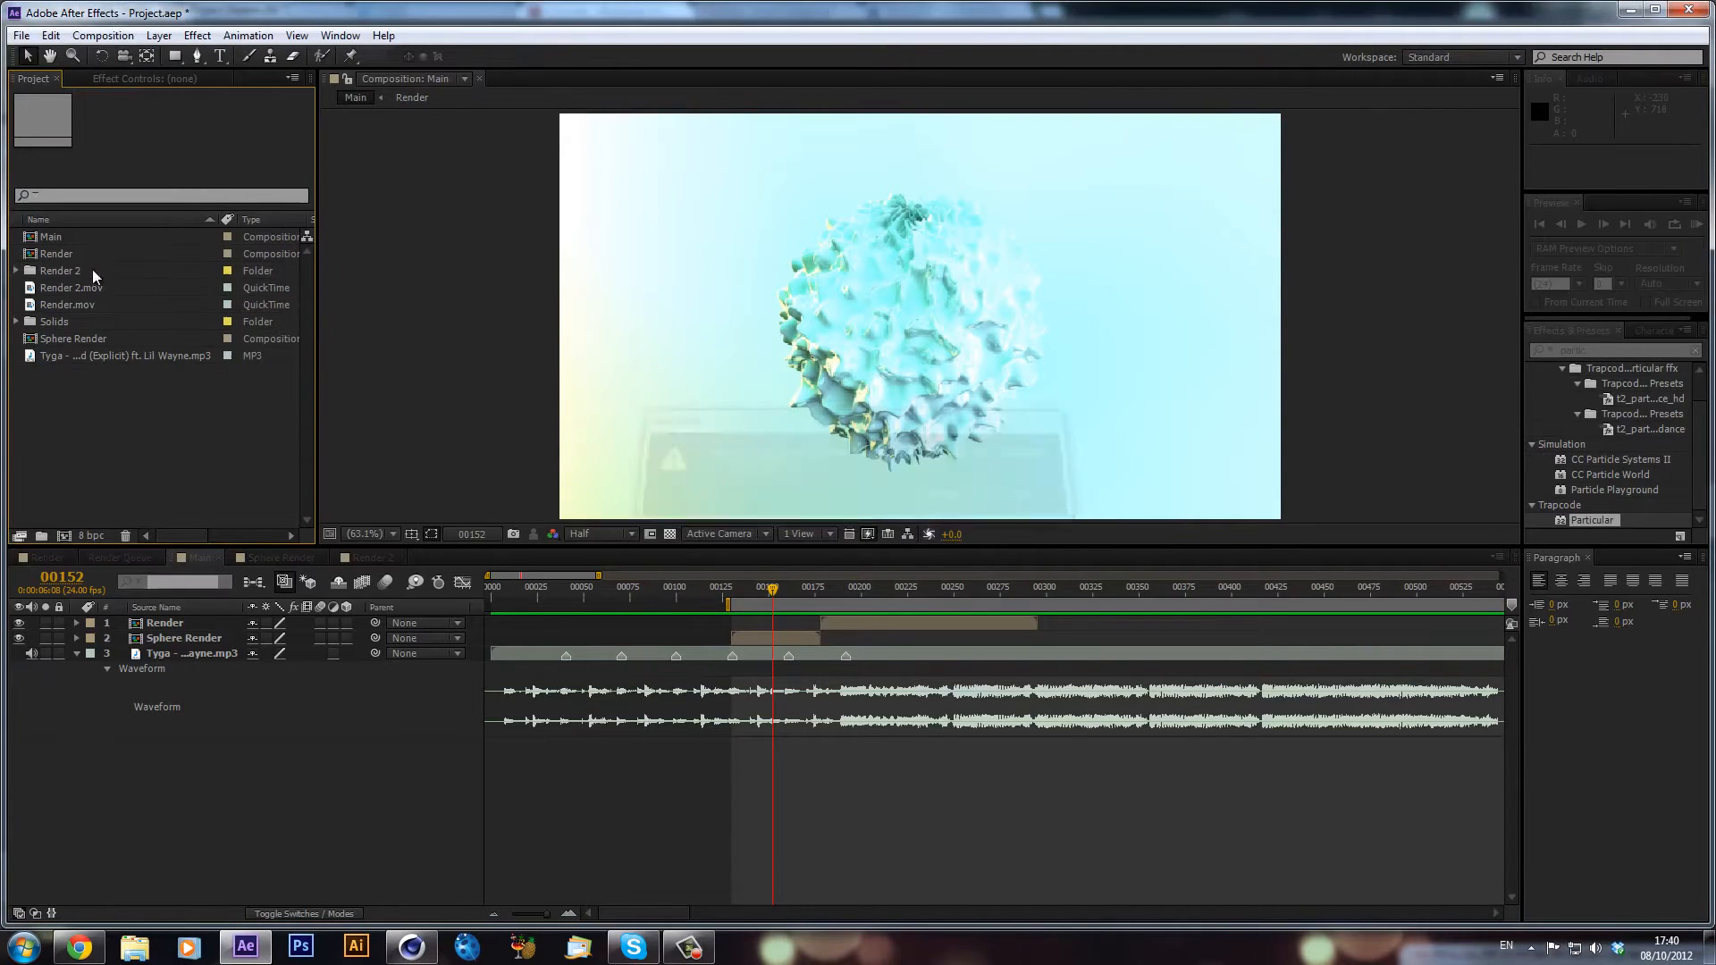
- Open the Render 2 composition from the imported Render 2 folder and scrub its animation to frame 42
left_click(86, 273)
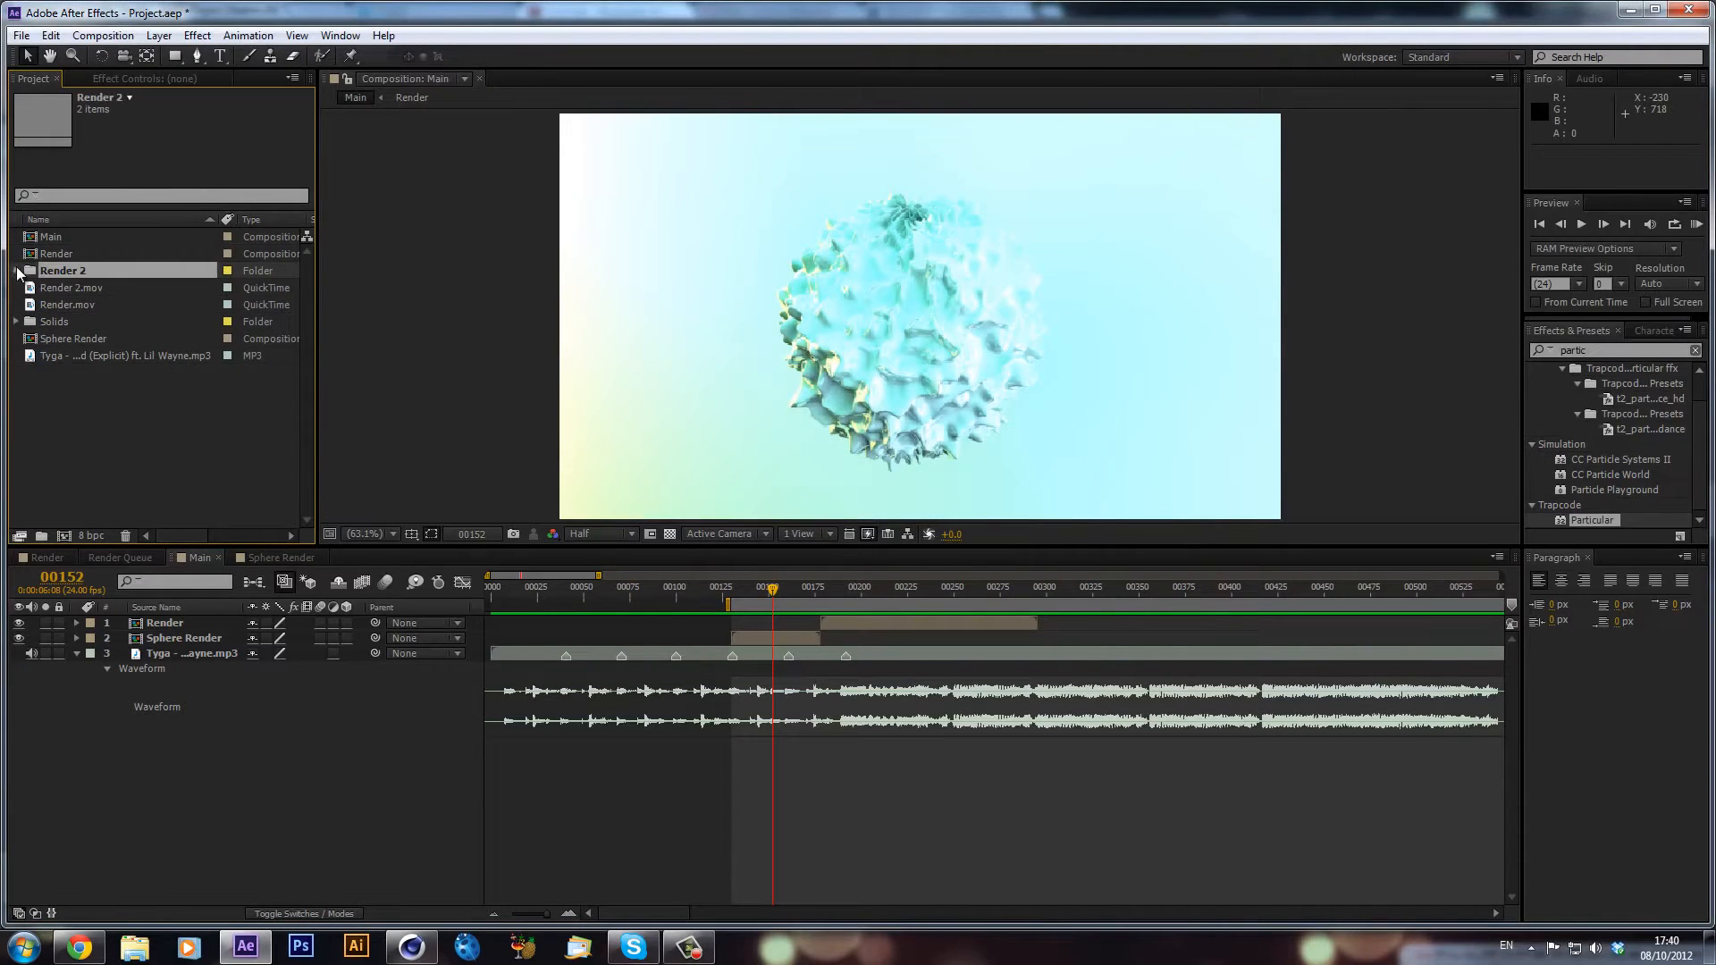
left_click(17, 271)
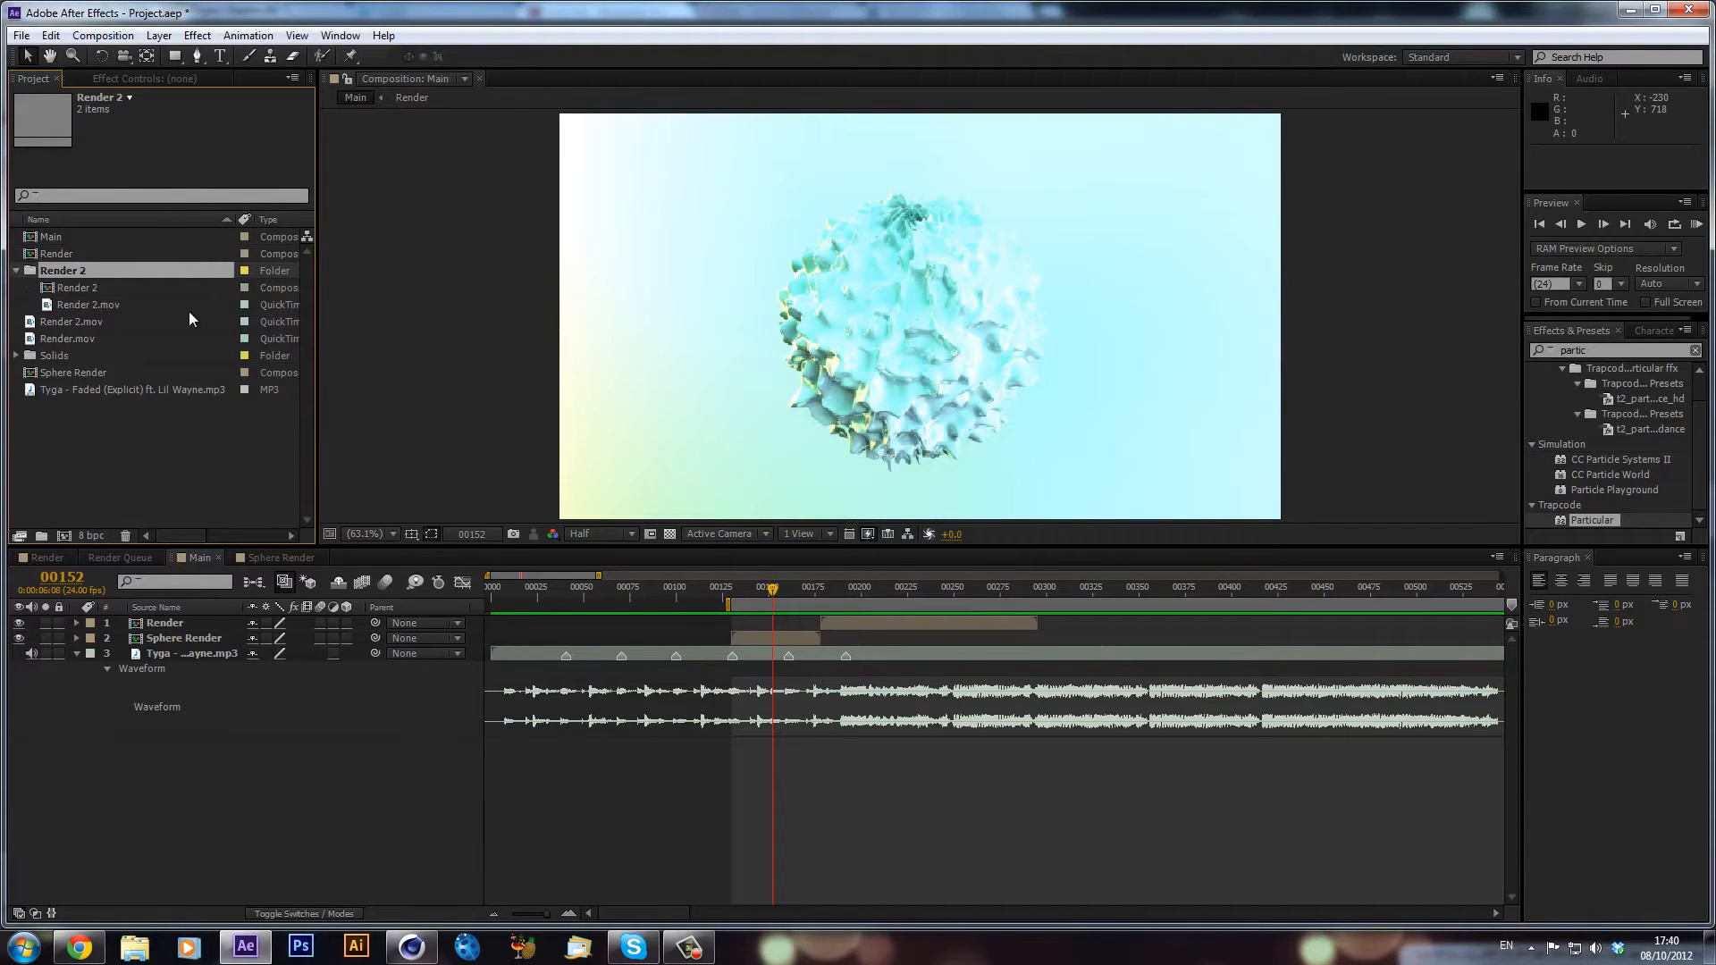
double_click(88, 291)
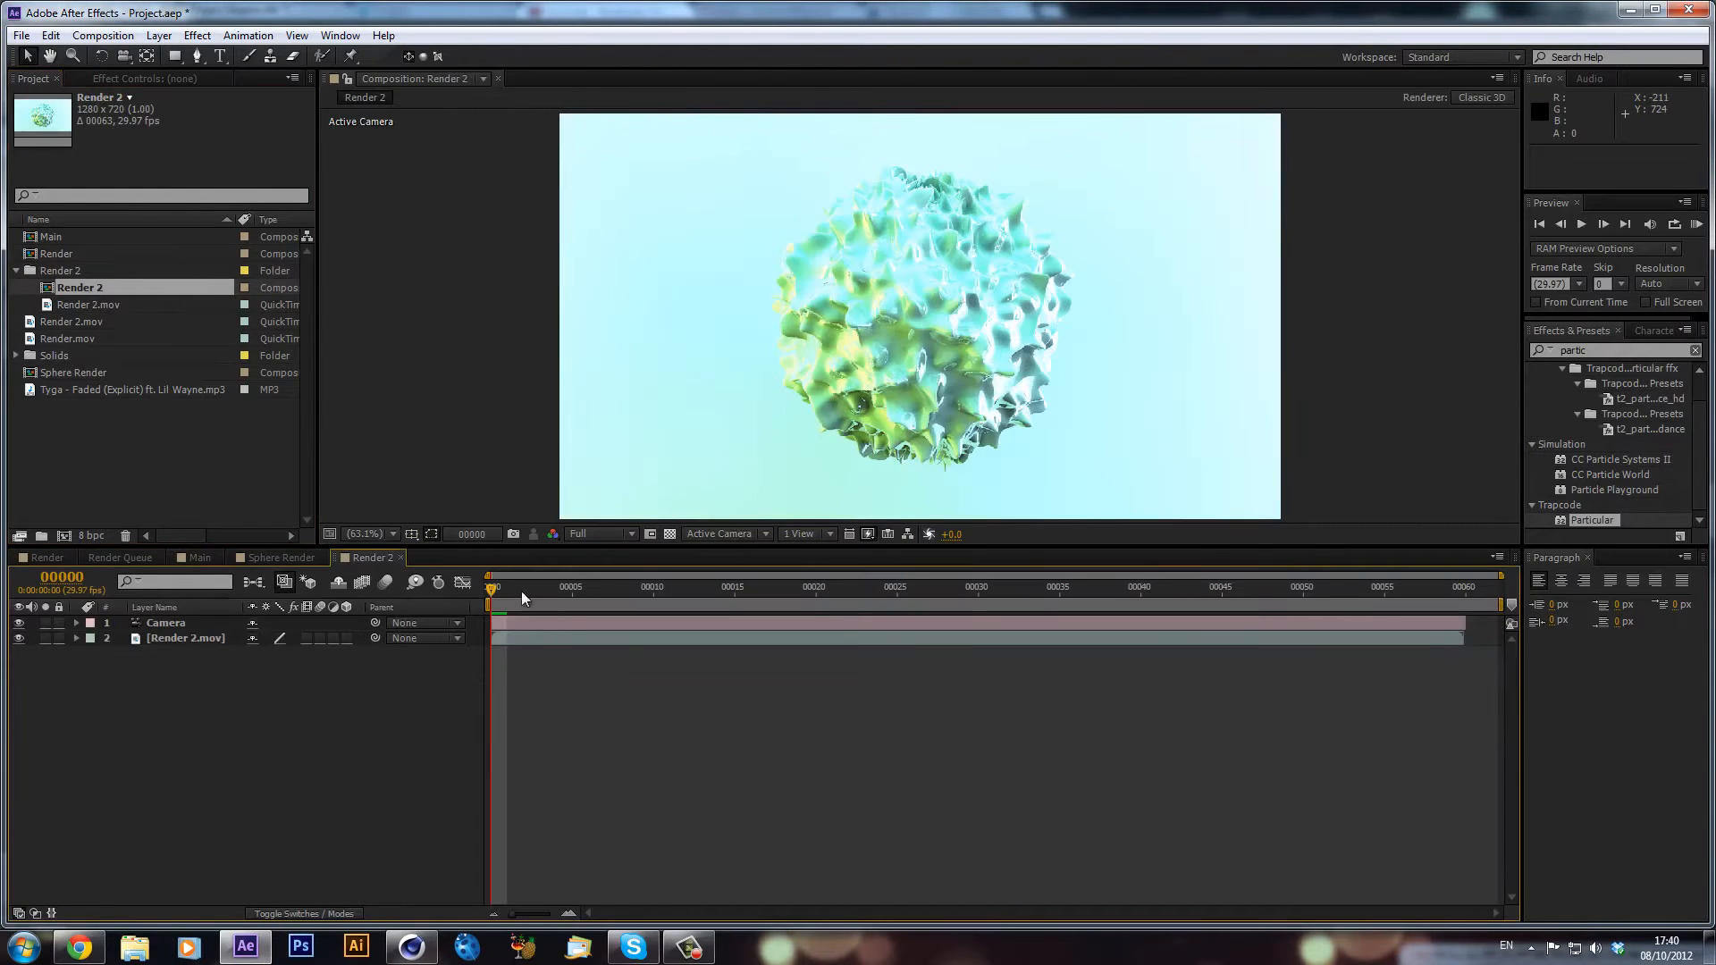
left_click_drag(522, 591, 1166, 597)
left_click(740, 641)
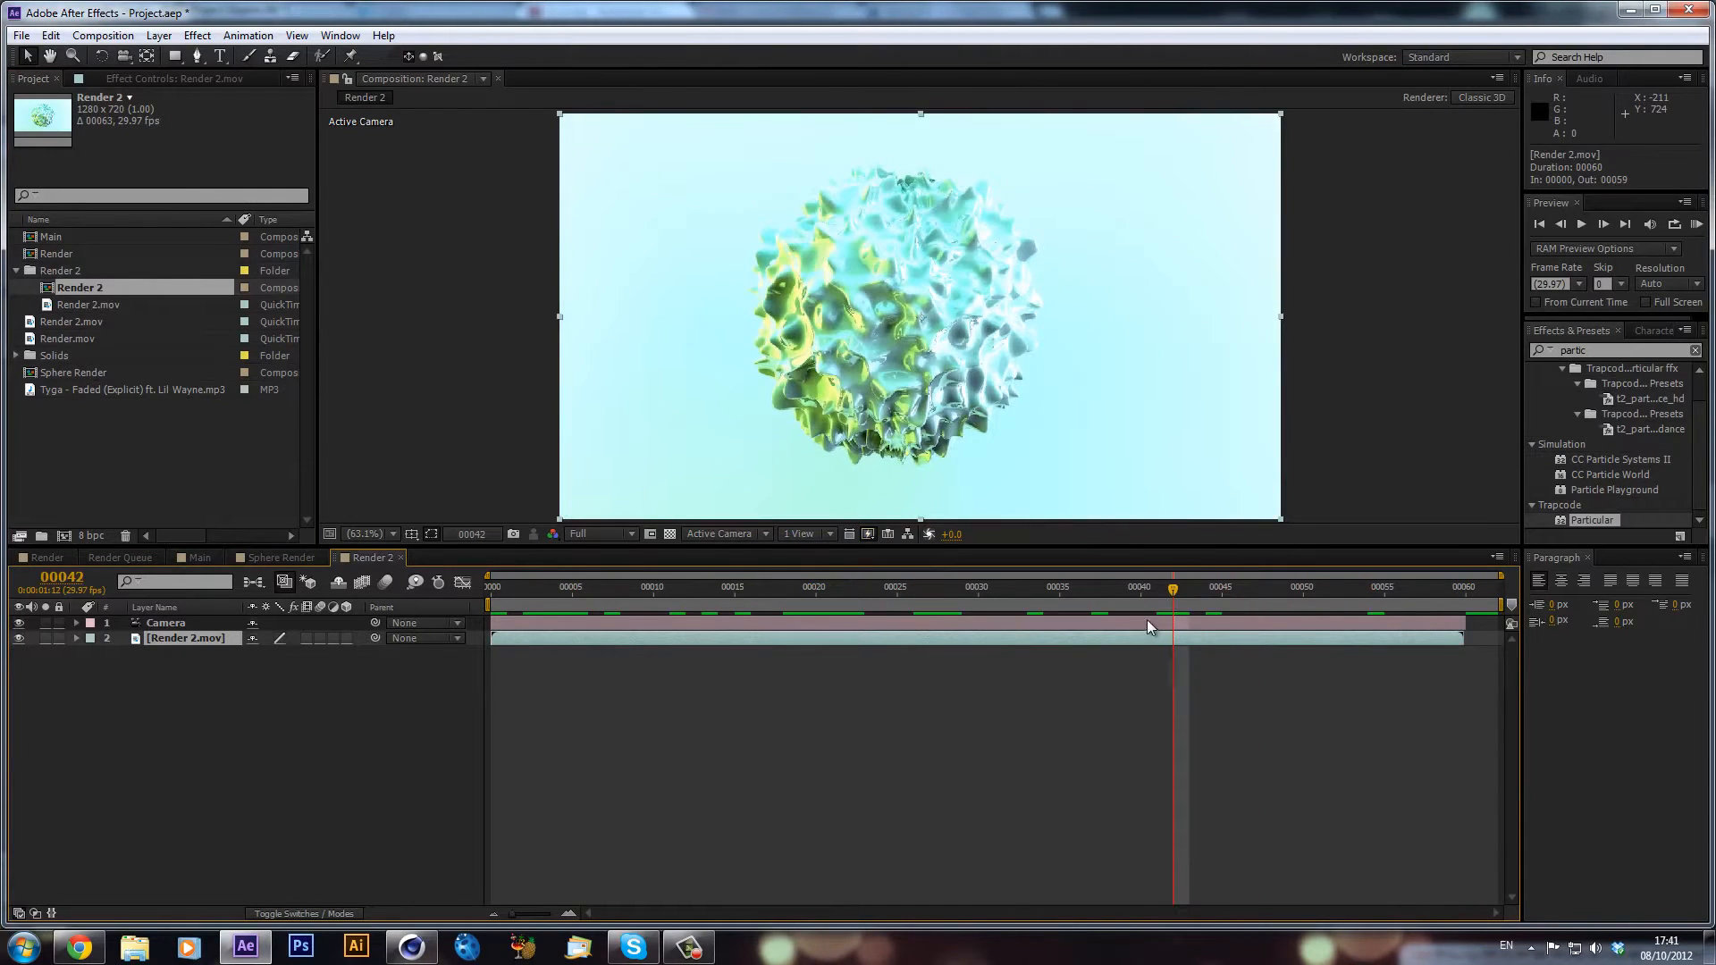
- Copy the Camera layer from the Render 2 composition into the Main composition
left_click(1139, 622)
key("ctrl+c")
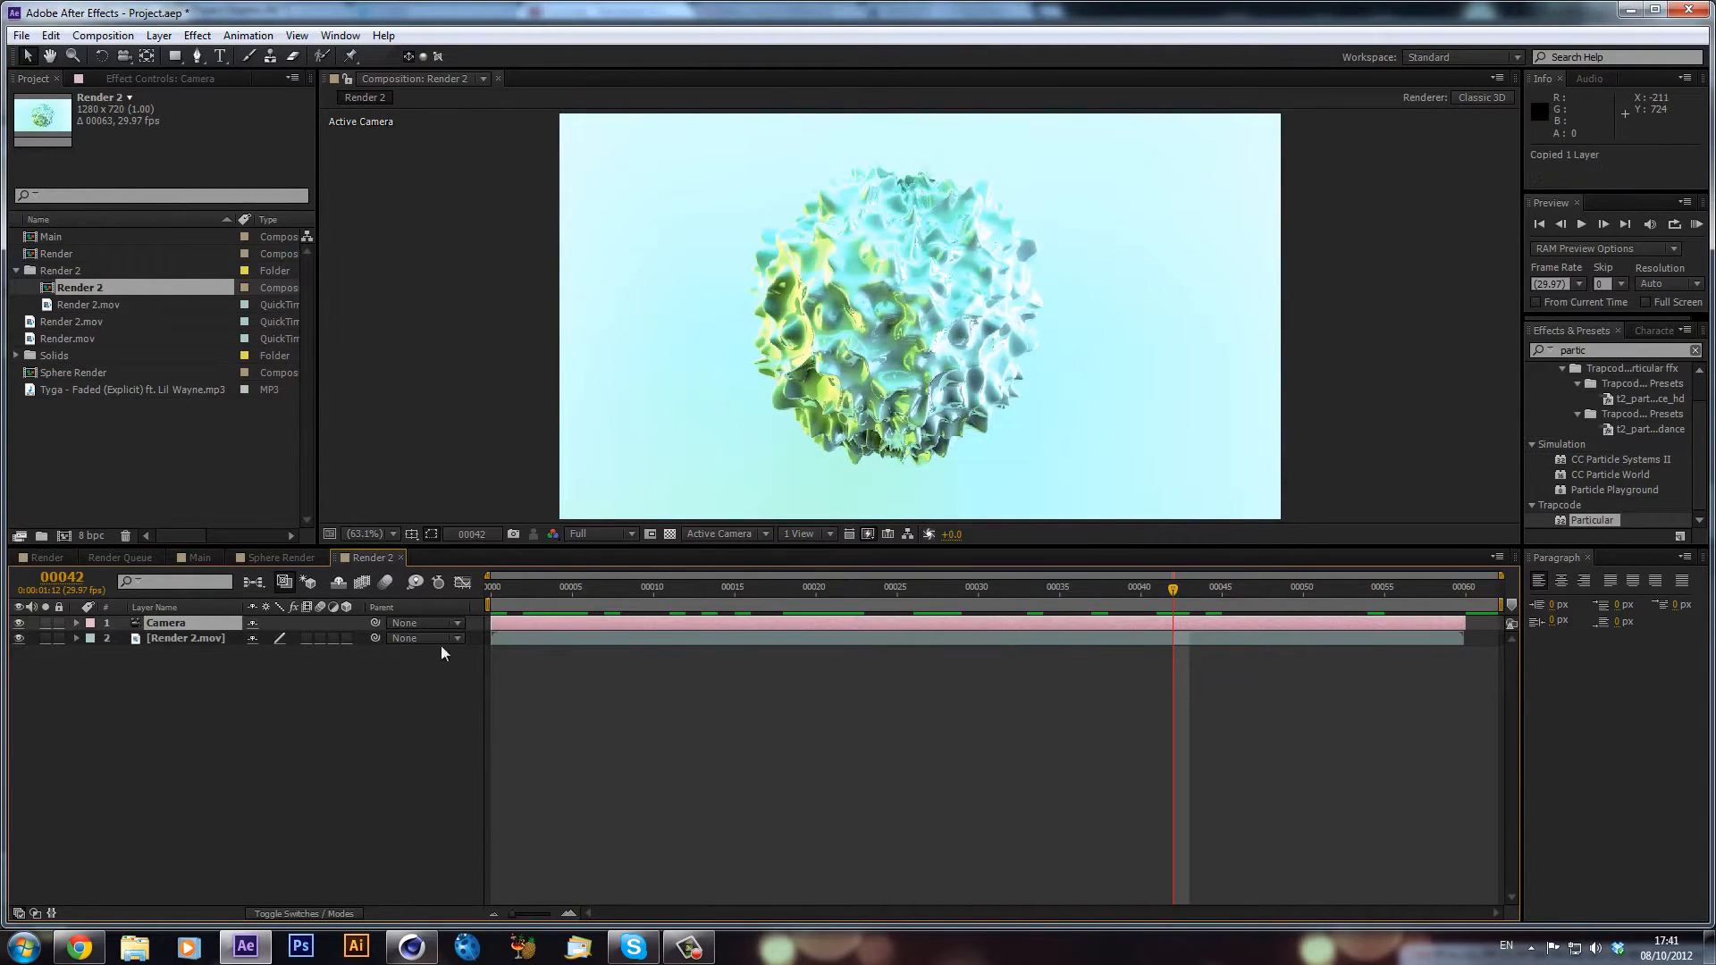
left_click(198, 557)
key("ctrl+v")
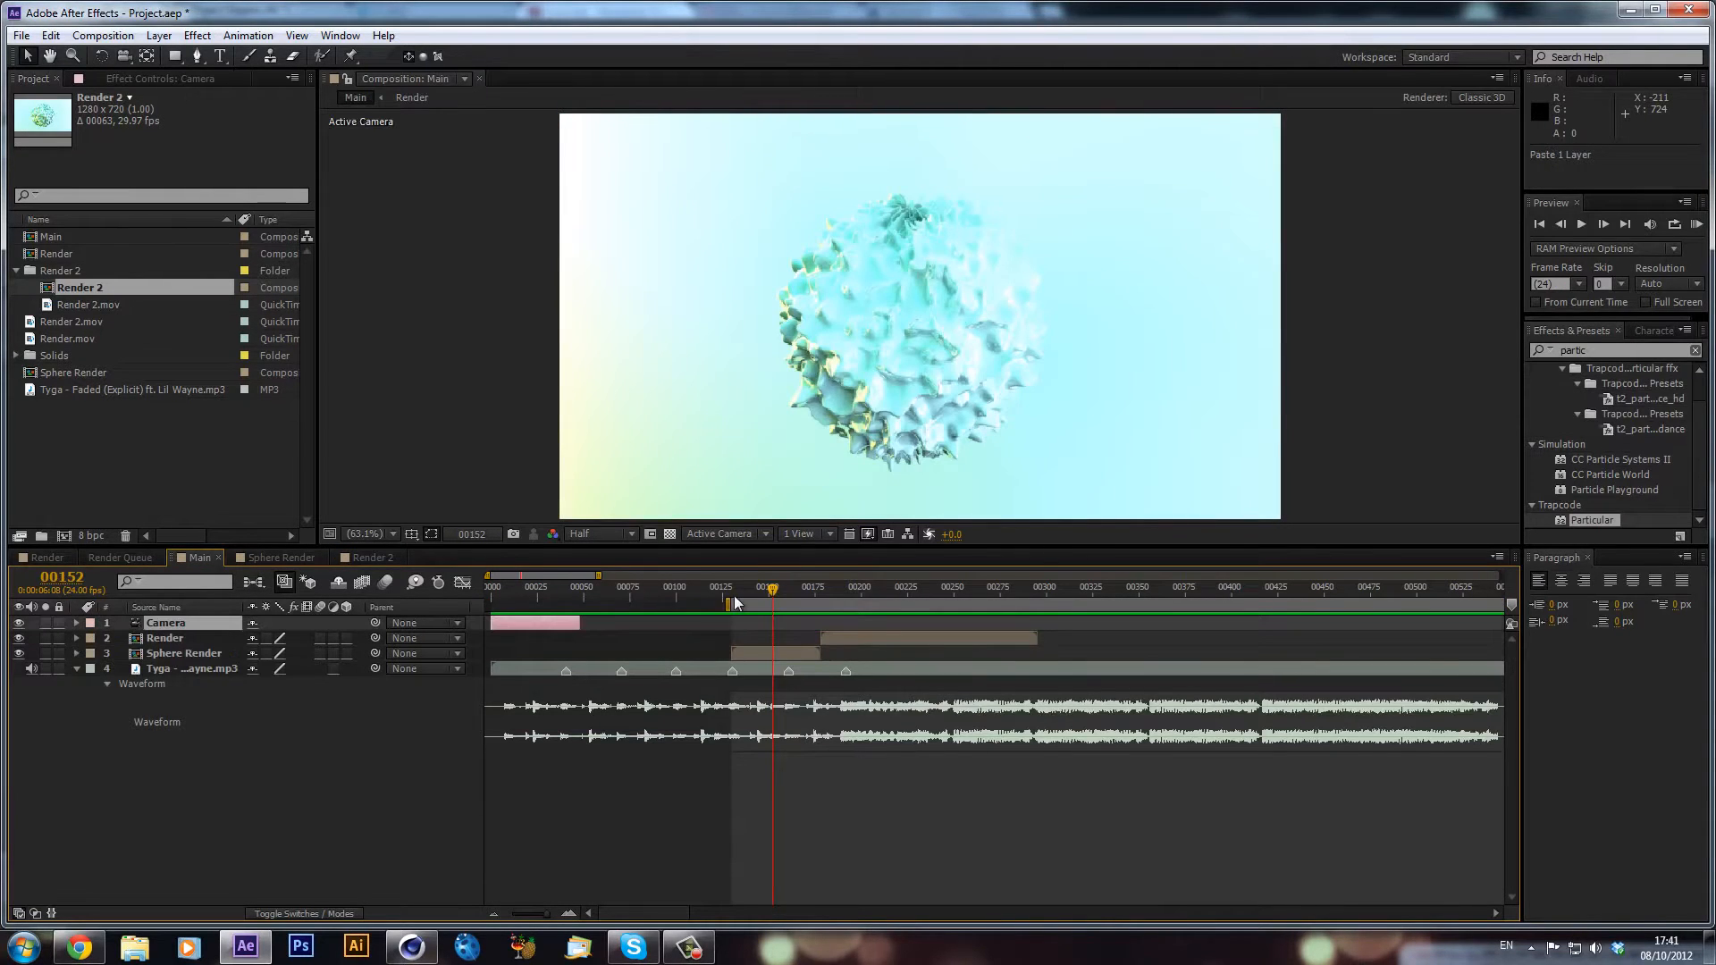
- Move the Camera layer's start to frame 130, in line with the Sphere Render layer, and scrub to frame 147
left_click(733, 597)
key("bracketleft")
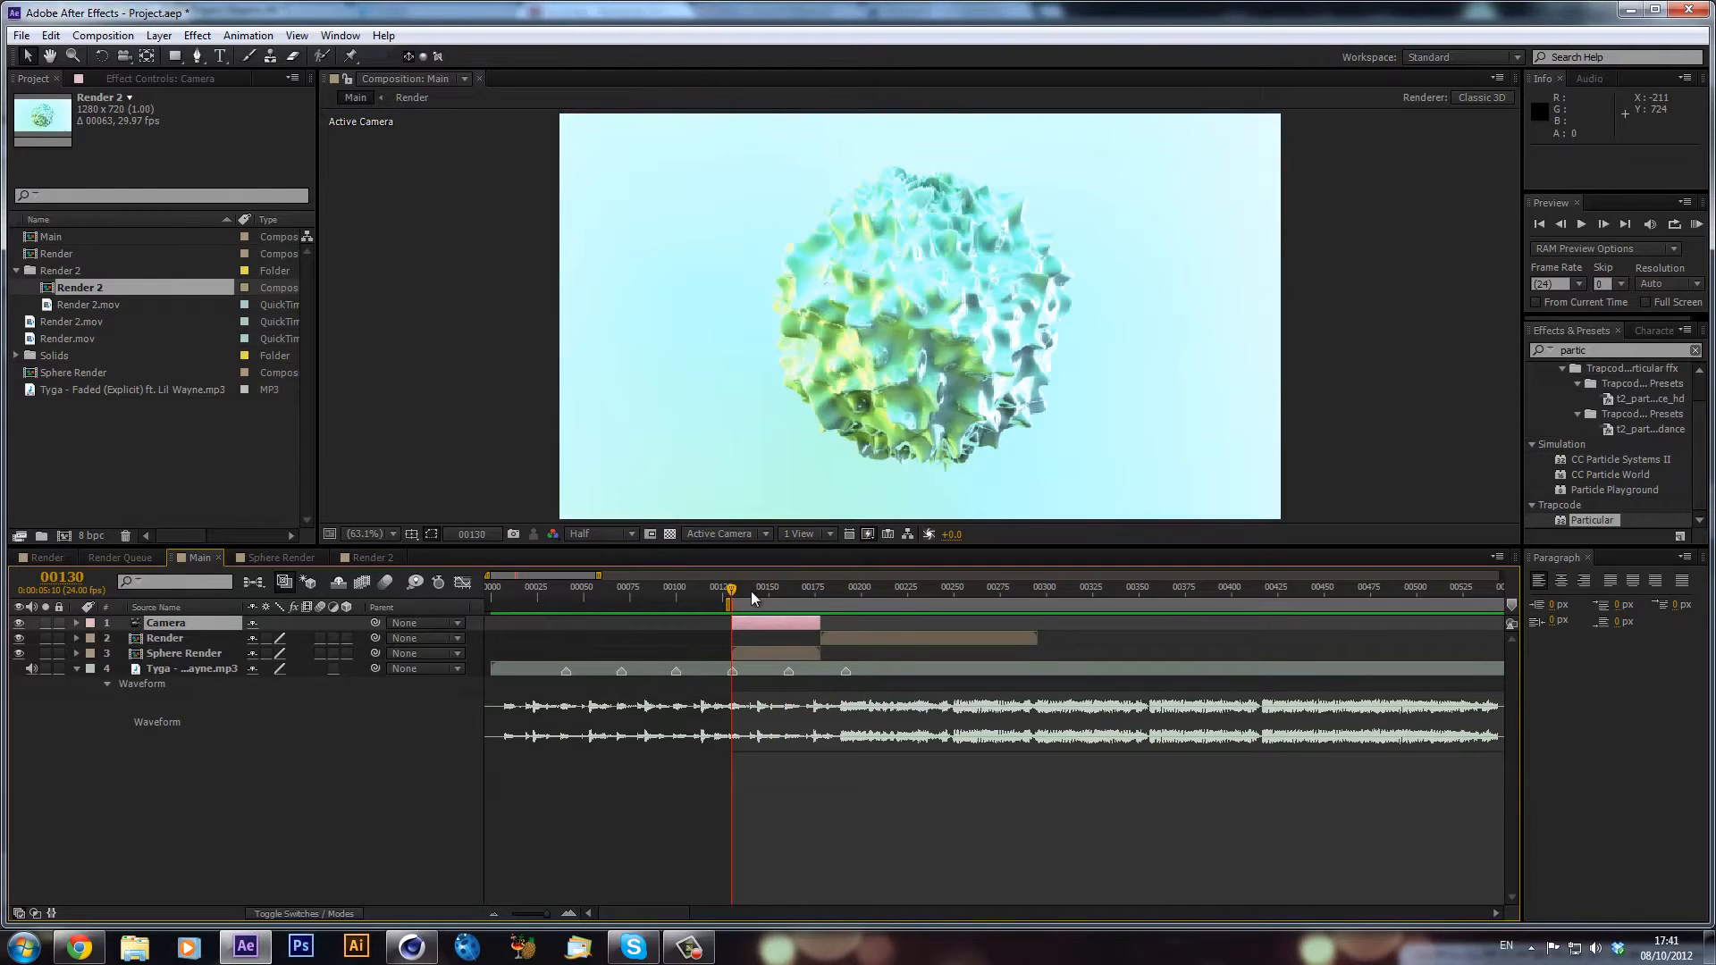
mouse_move(751, 592)
left_mouse_down()
mouse_move(820, 604)
mouse_move(764, 620)
left_mouse_up()
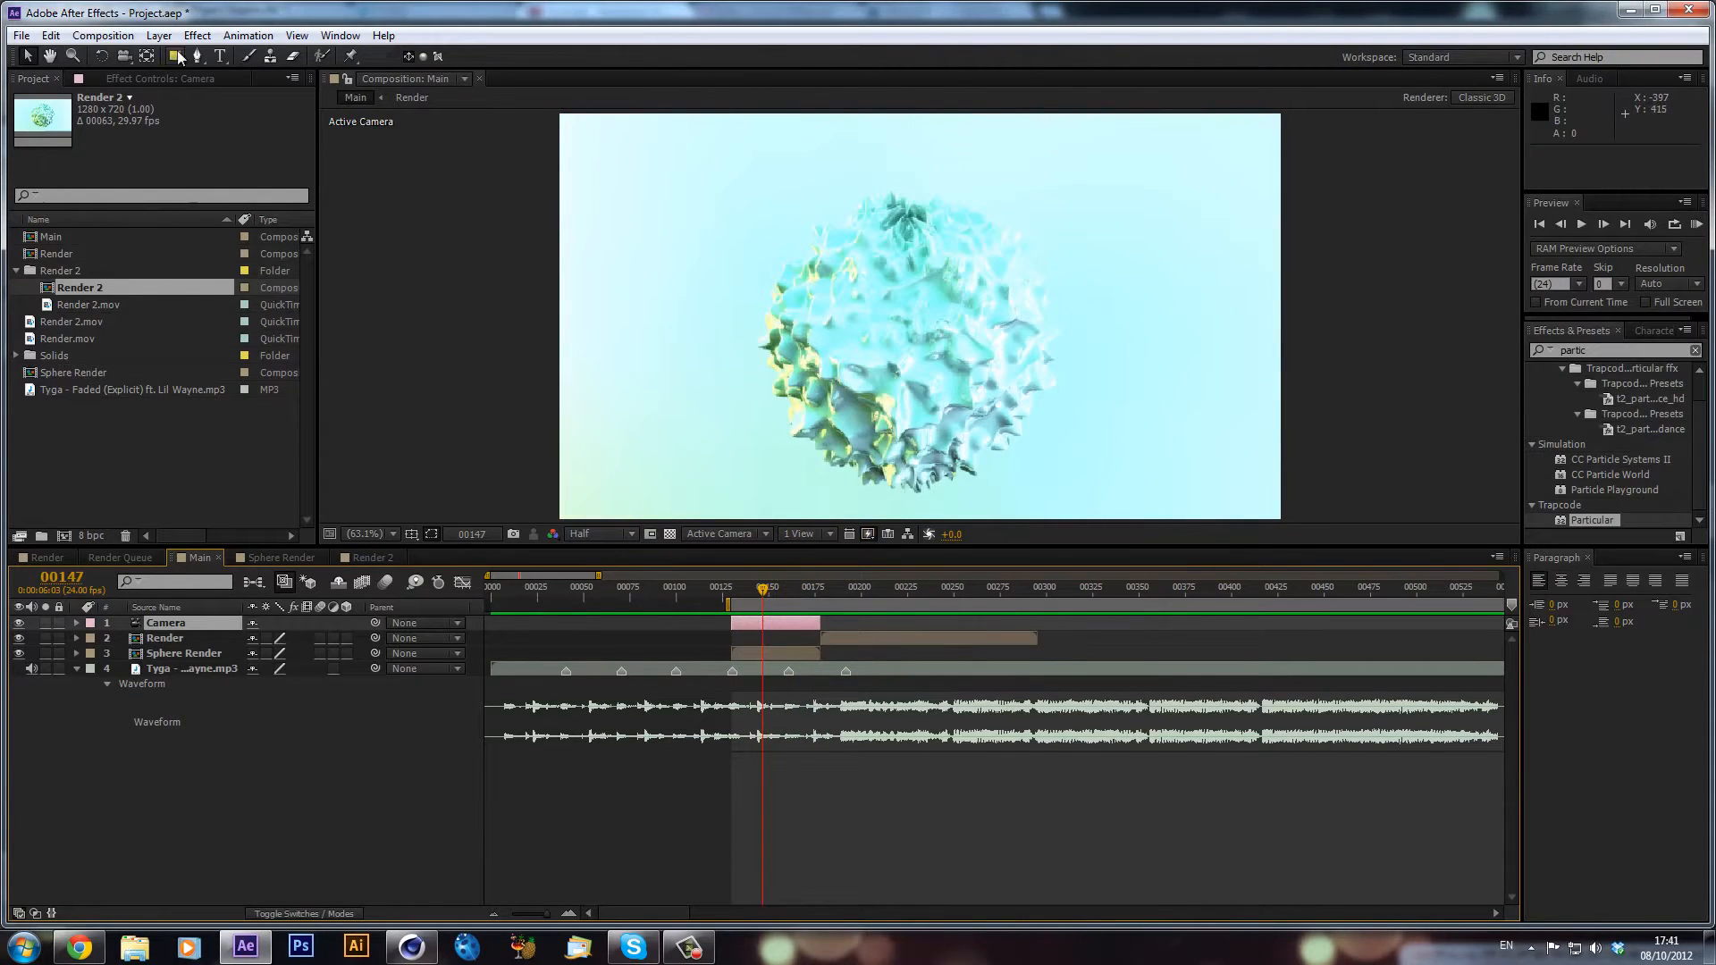
- Inspect the Camera layer's keyframed properties and collapse them again
left_click(159, 36)
left_click(764, 616)
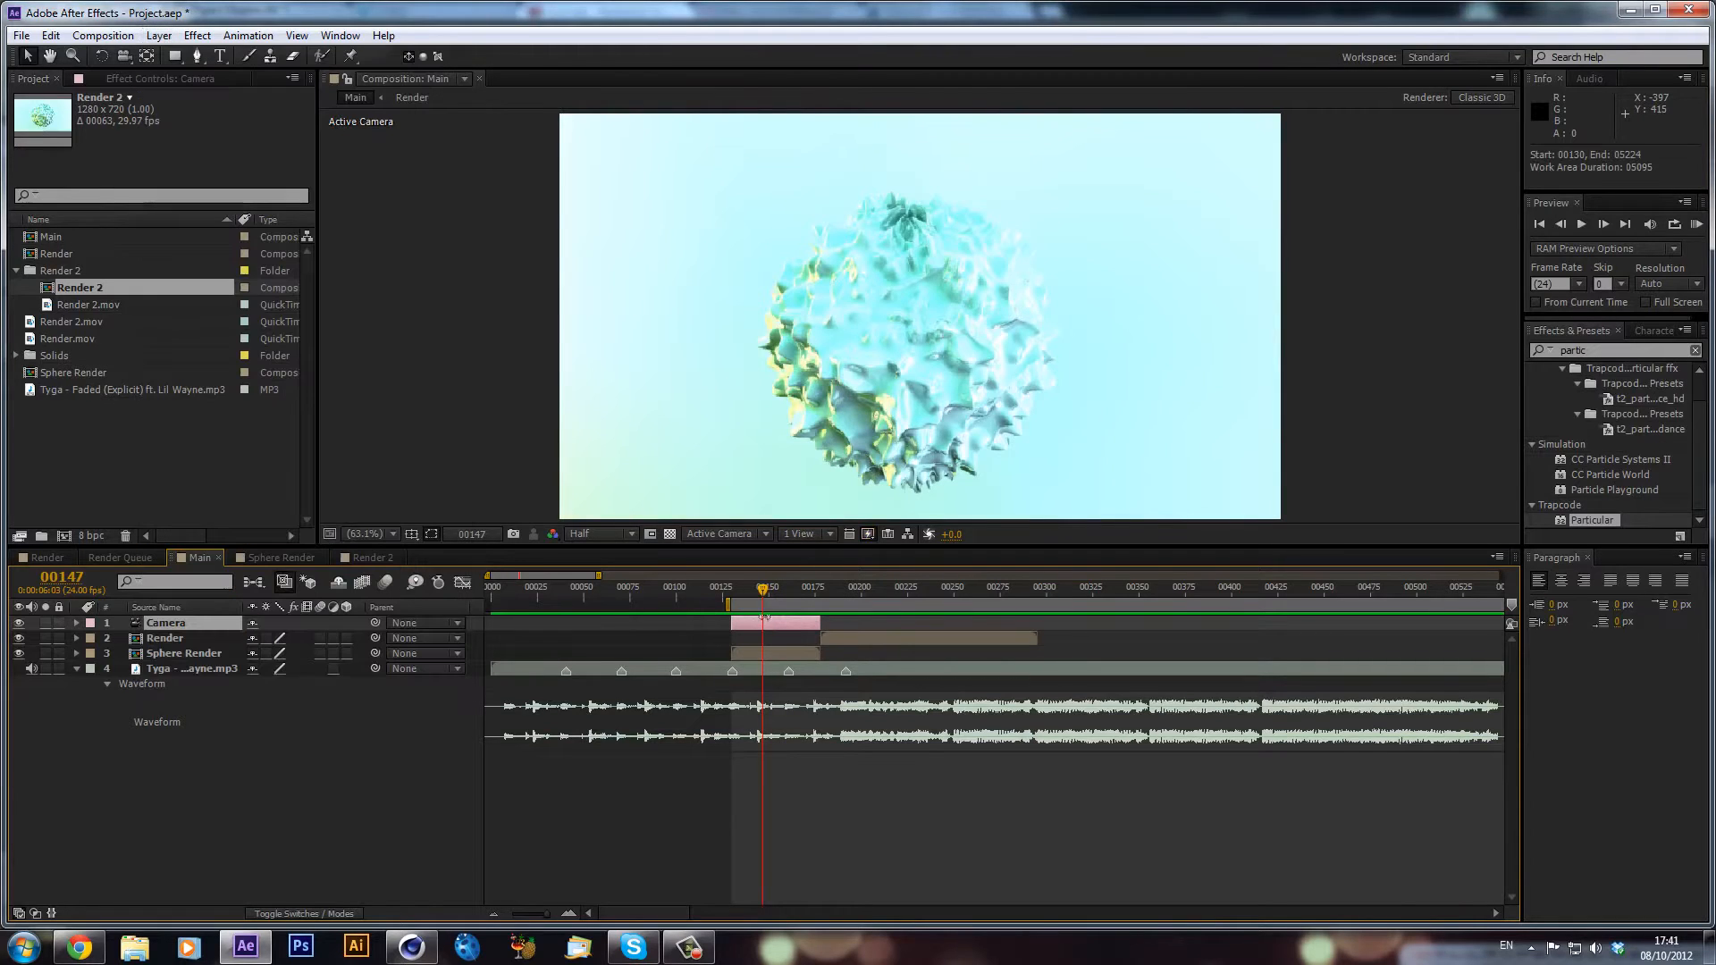
key("u")
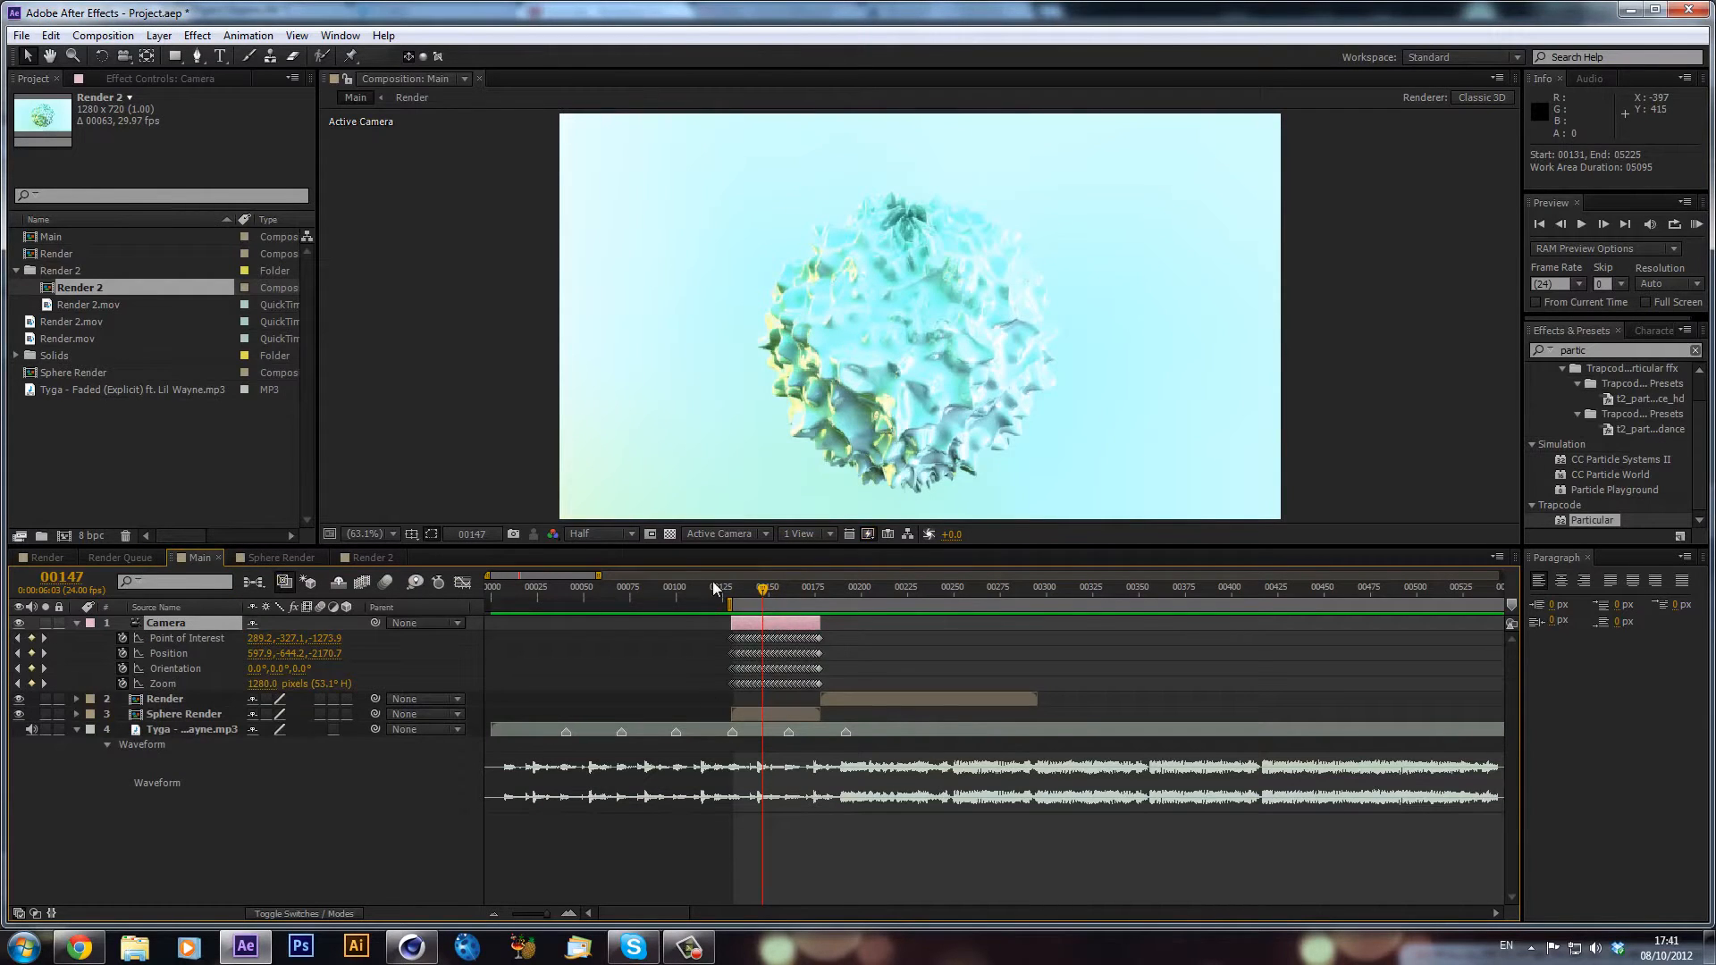
key("u")
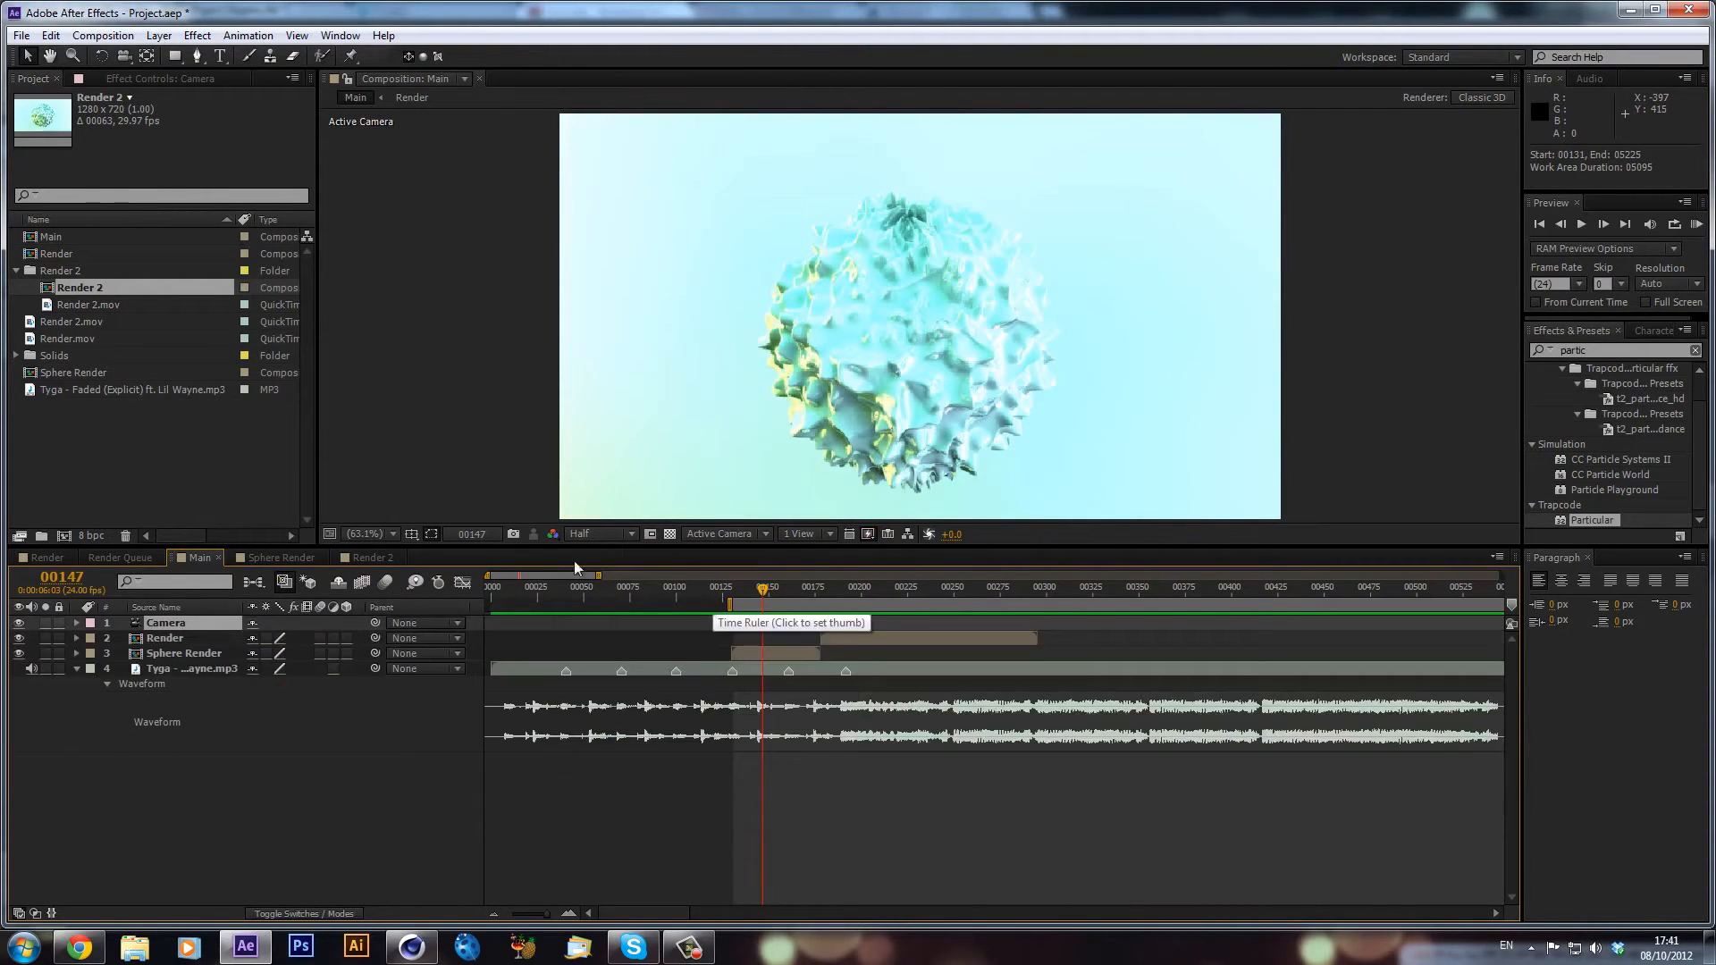
- Create a new black 1280 x 720 solid layer named Particular Stars in the Main composition
left_click(159, 36)
mouse_move(170, 54)
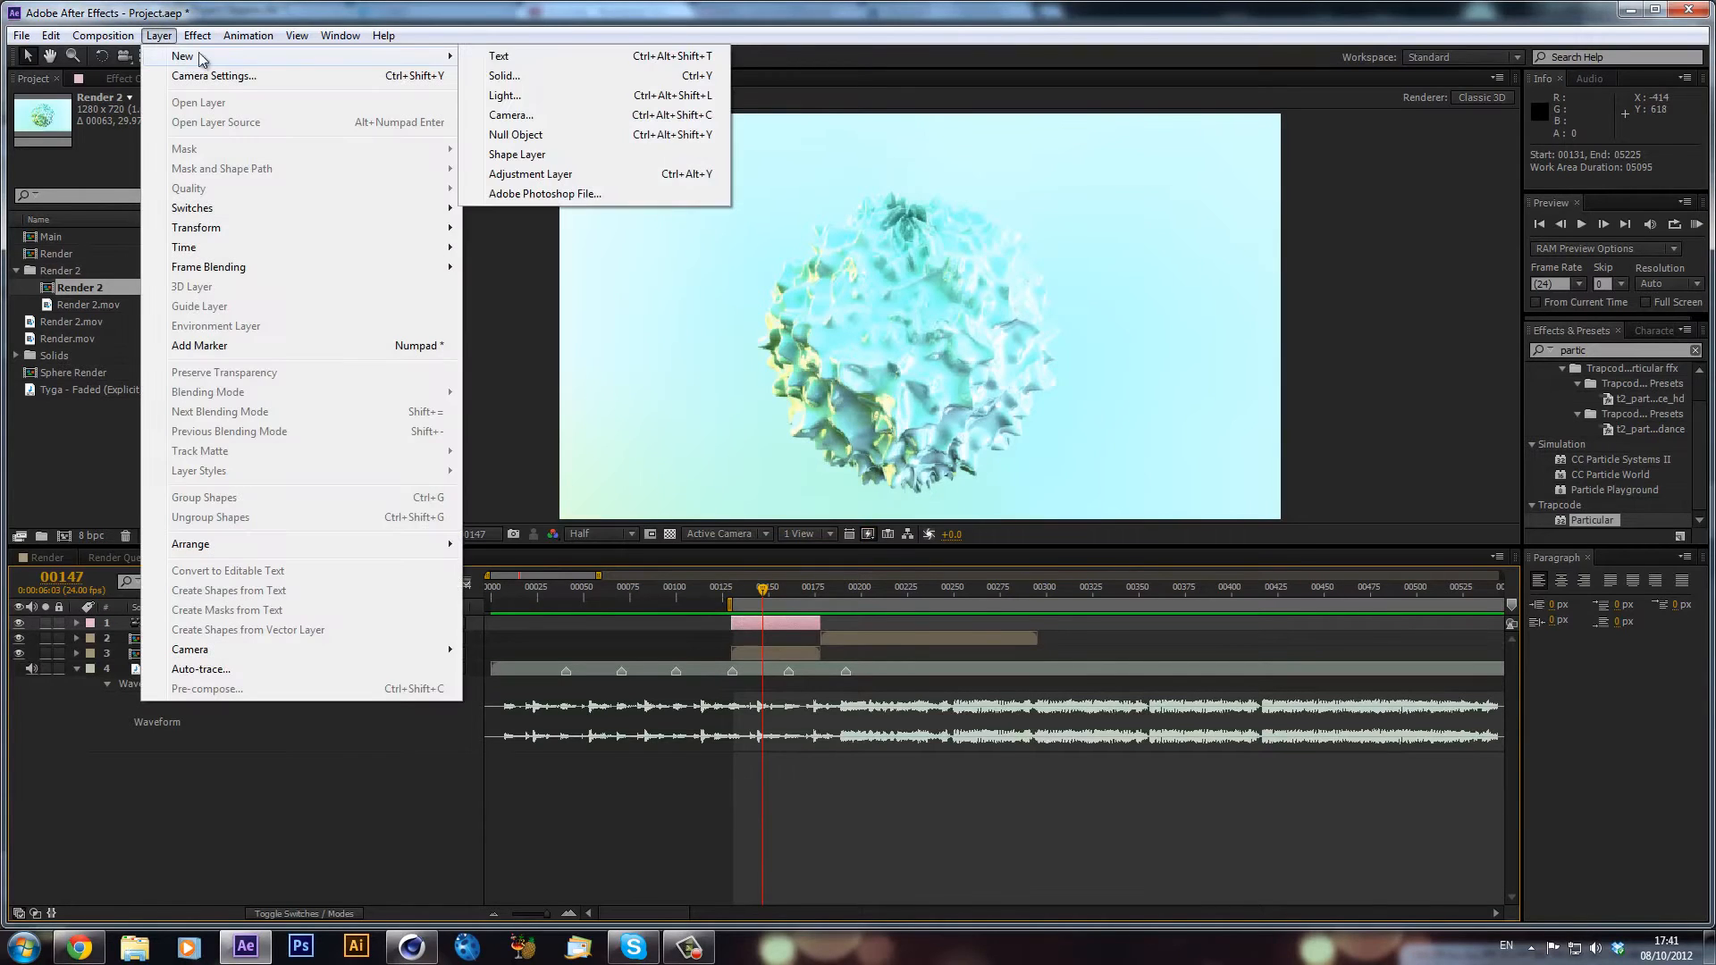
left_click(574, 71)
type("Particular")
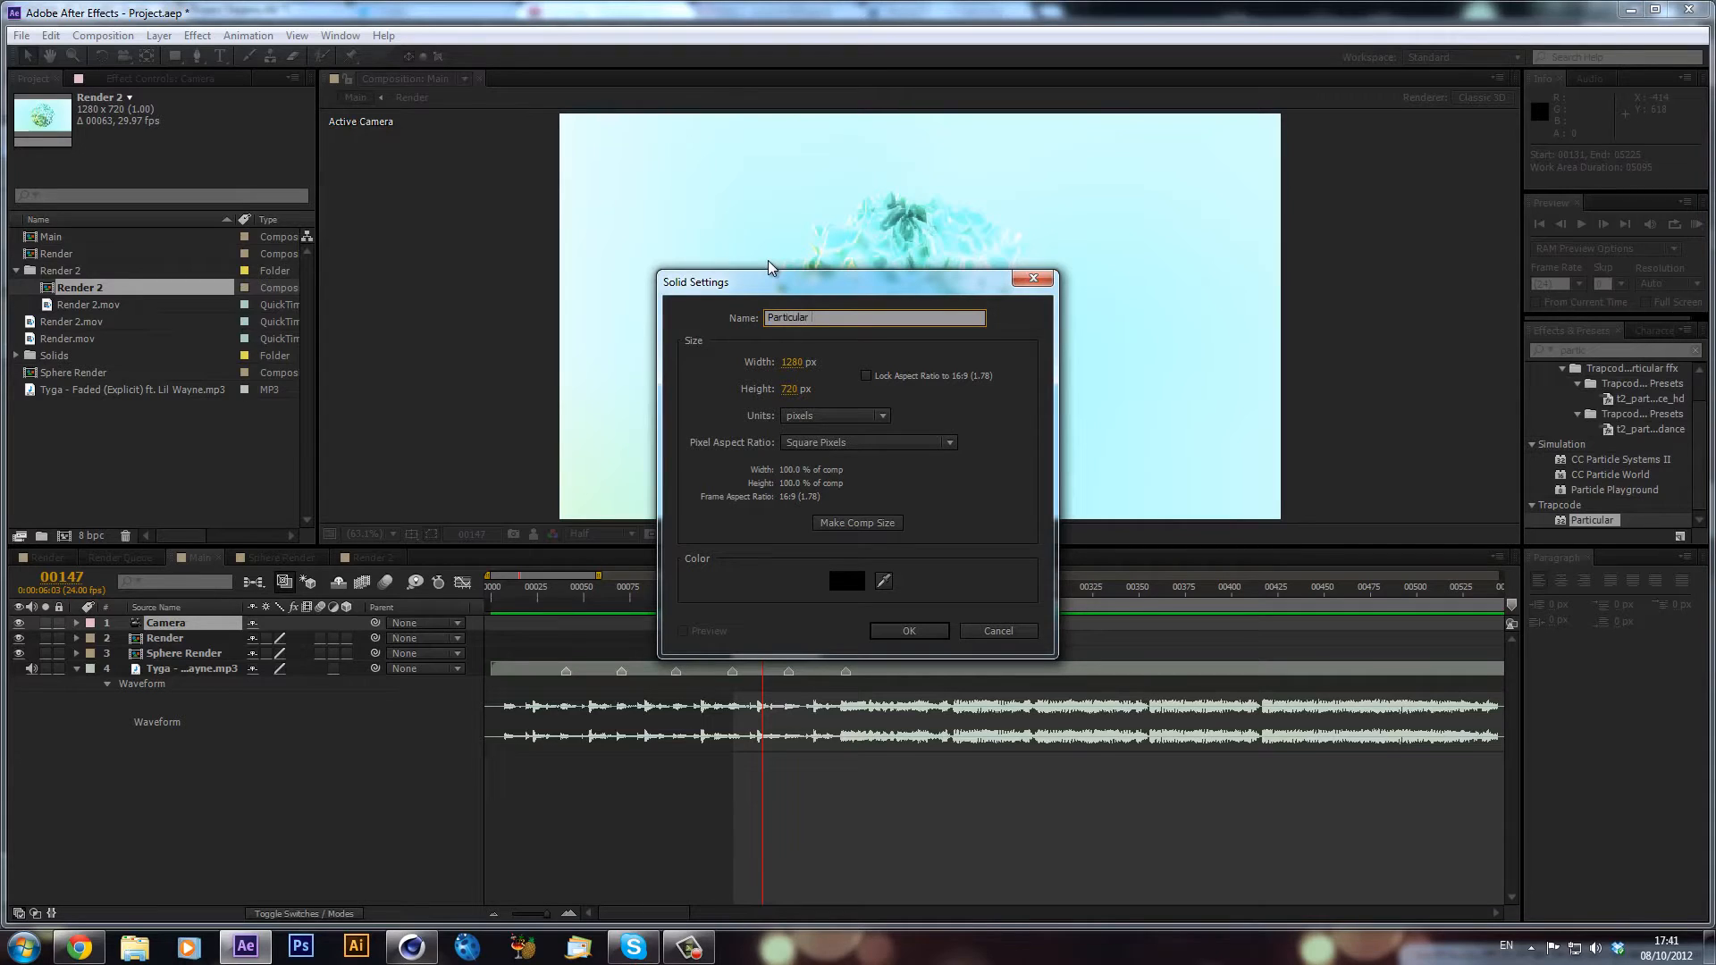
type(" Stars")
key("Return")
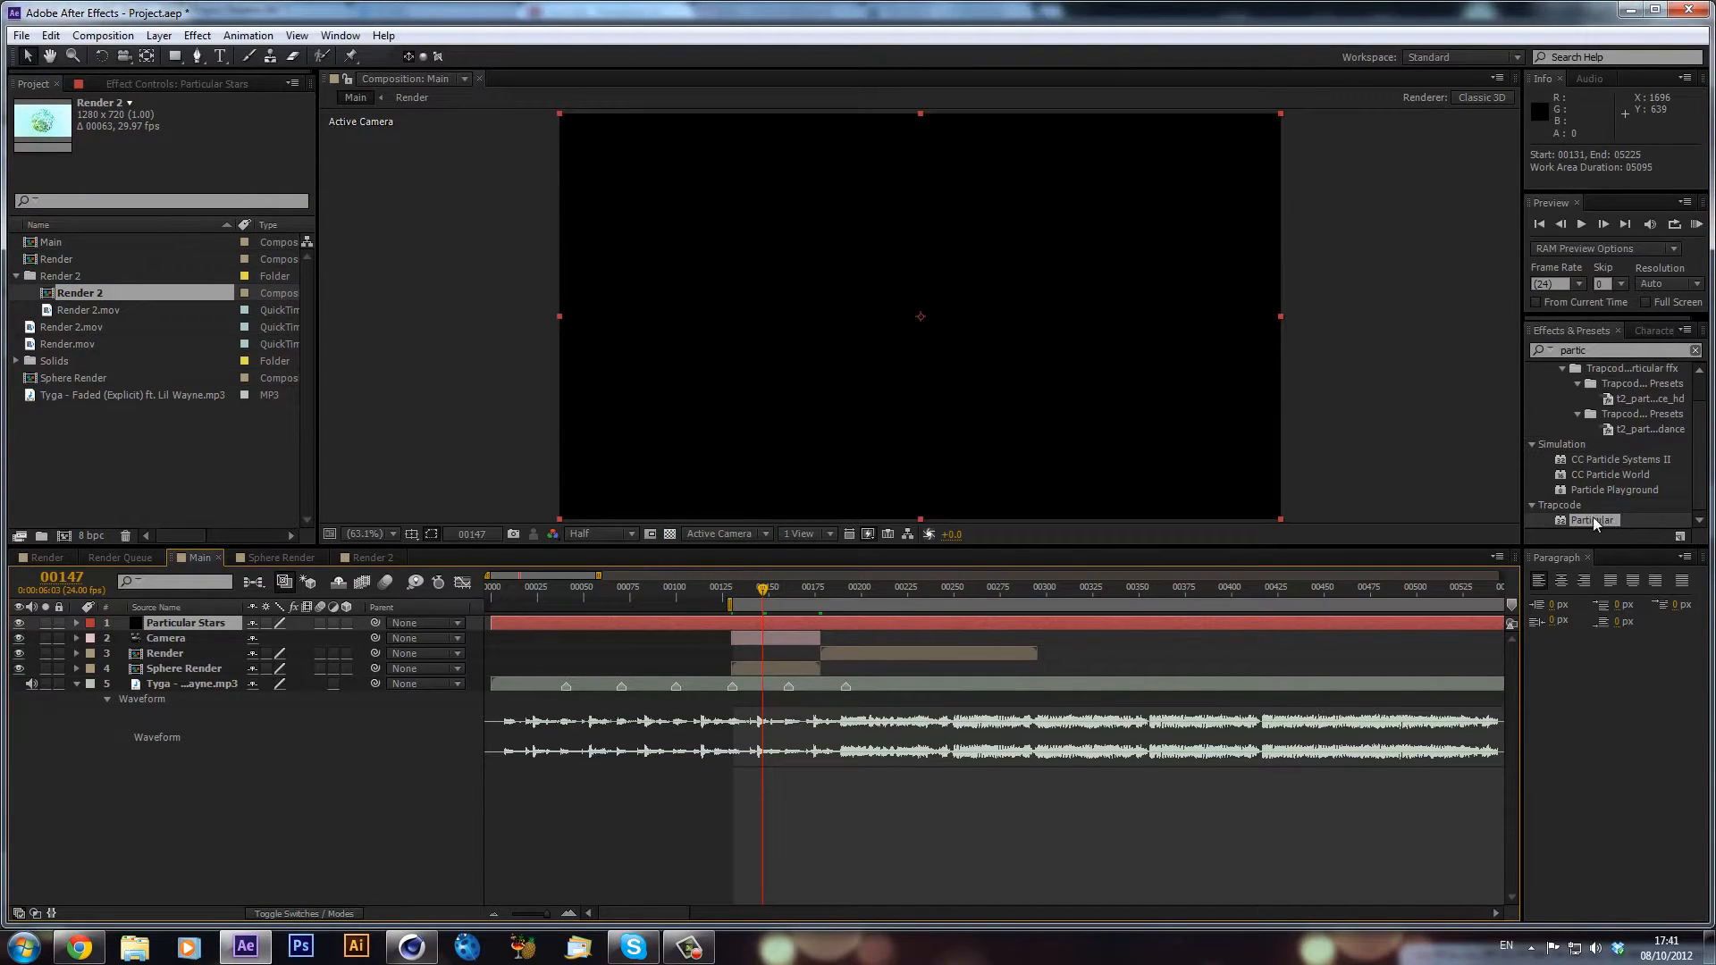
- Apply the Trapcode Particular effect to the Particular Stars layer, solo the layer and preview the particles up to frame 167
left_click_drag(1592, 516, 892, 619)
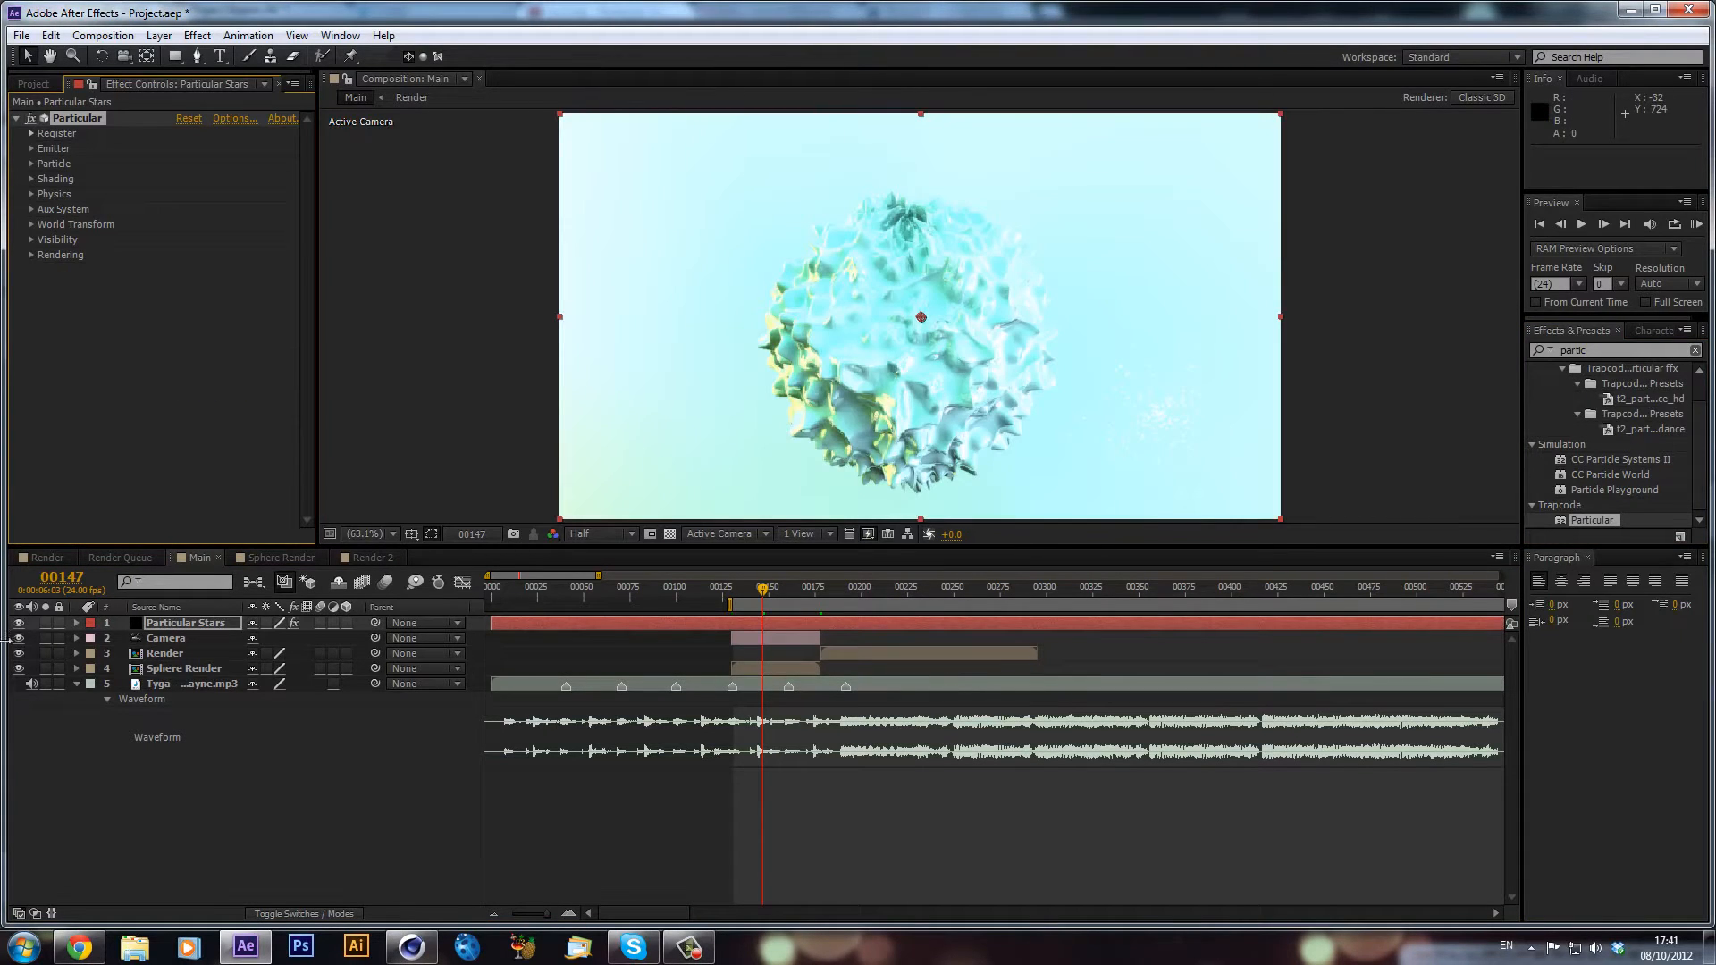
left_click(45, 623)
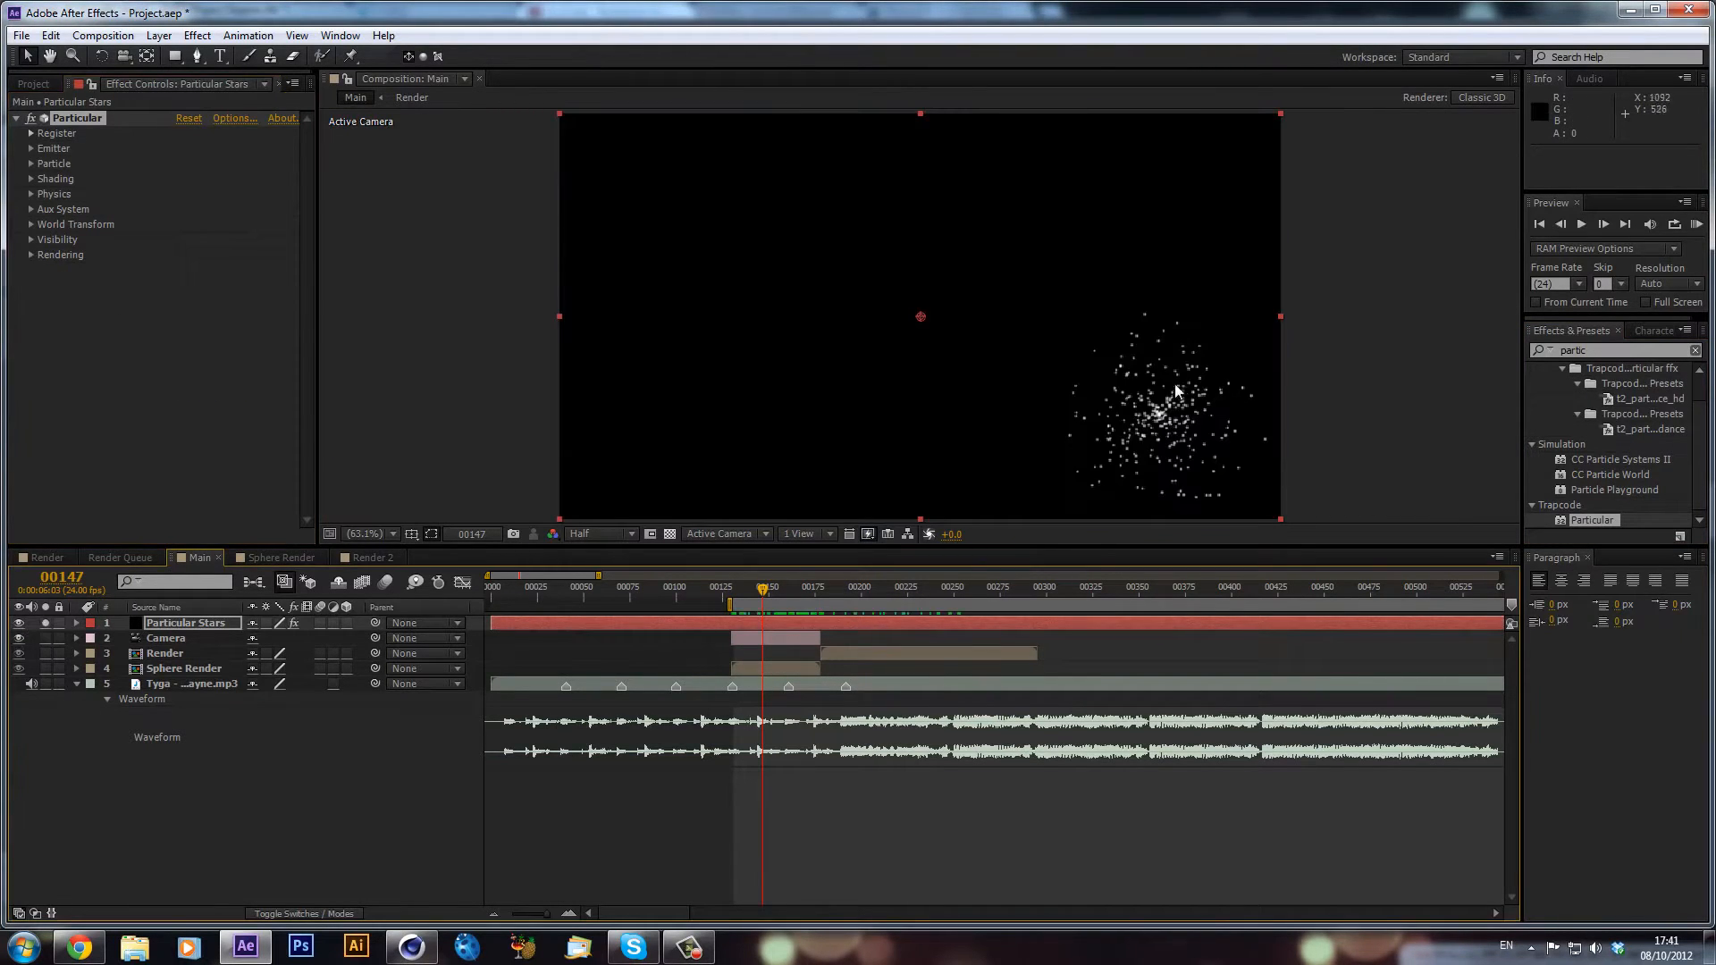
left_click_drag(786, 586, 796, 633)
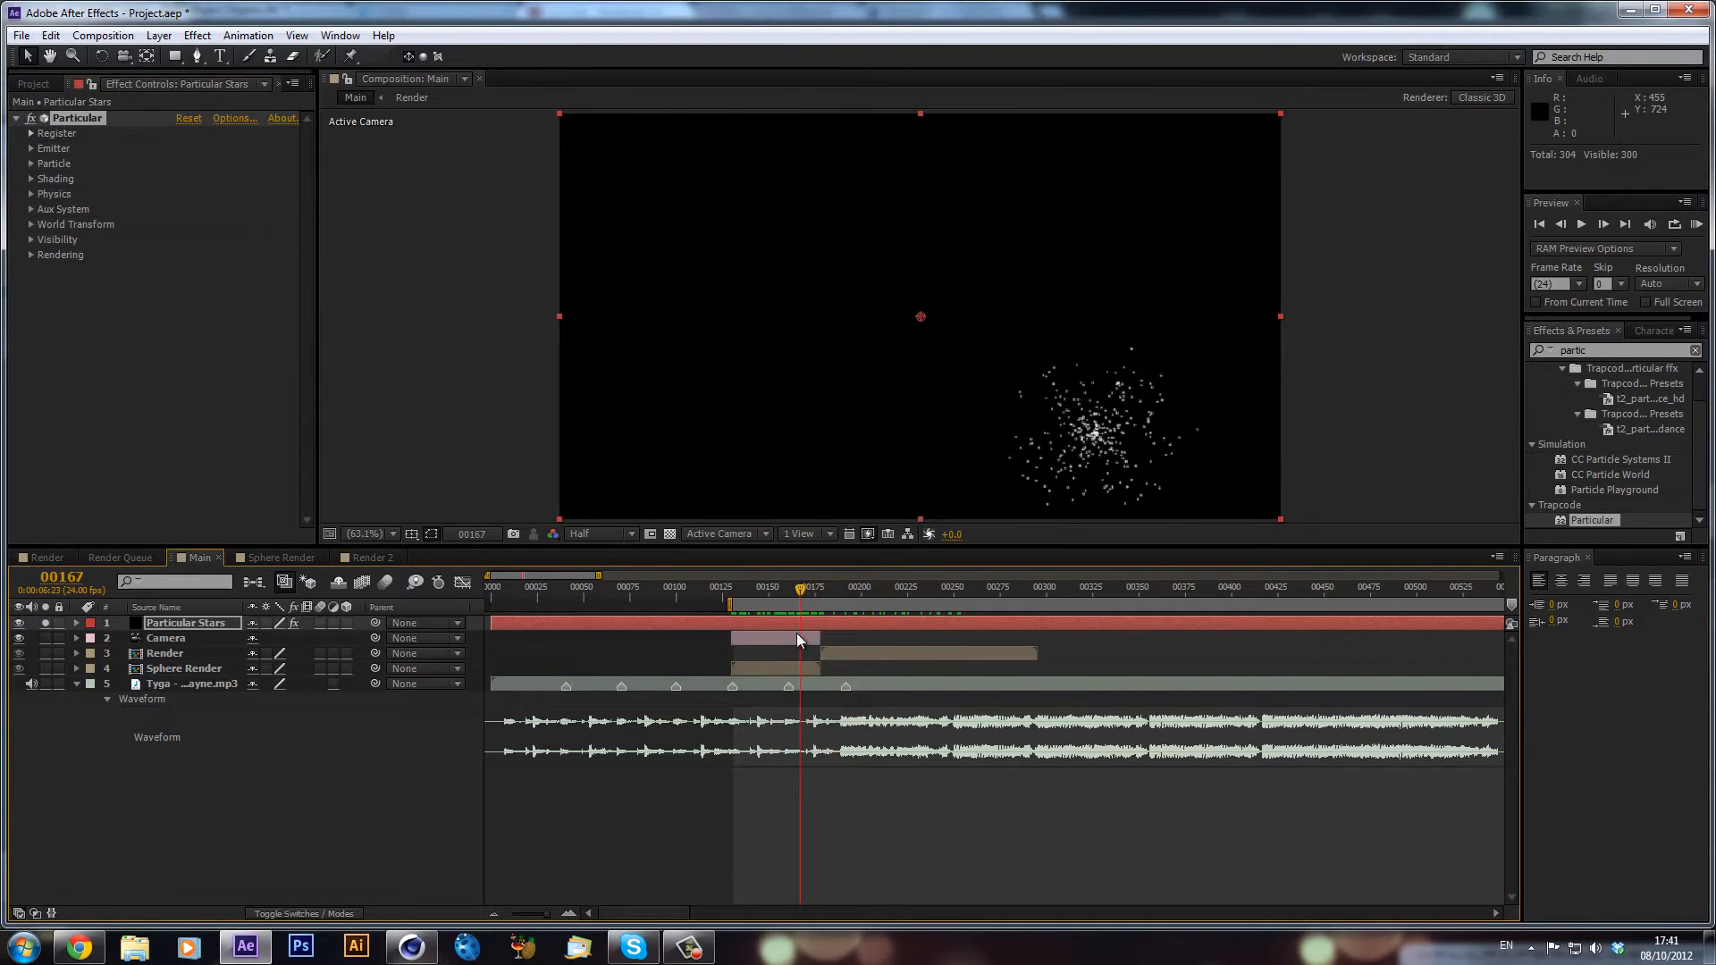
- Set Particular's Emitter Type to Box and Particles/sec to 250
left_click(30, 148)
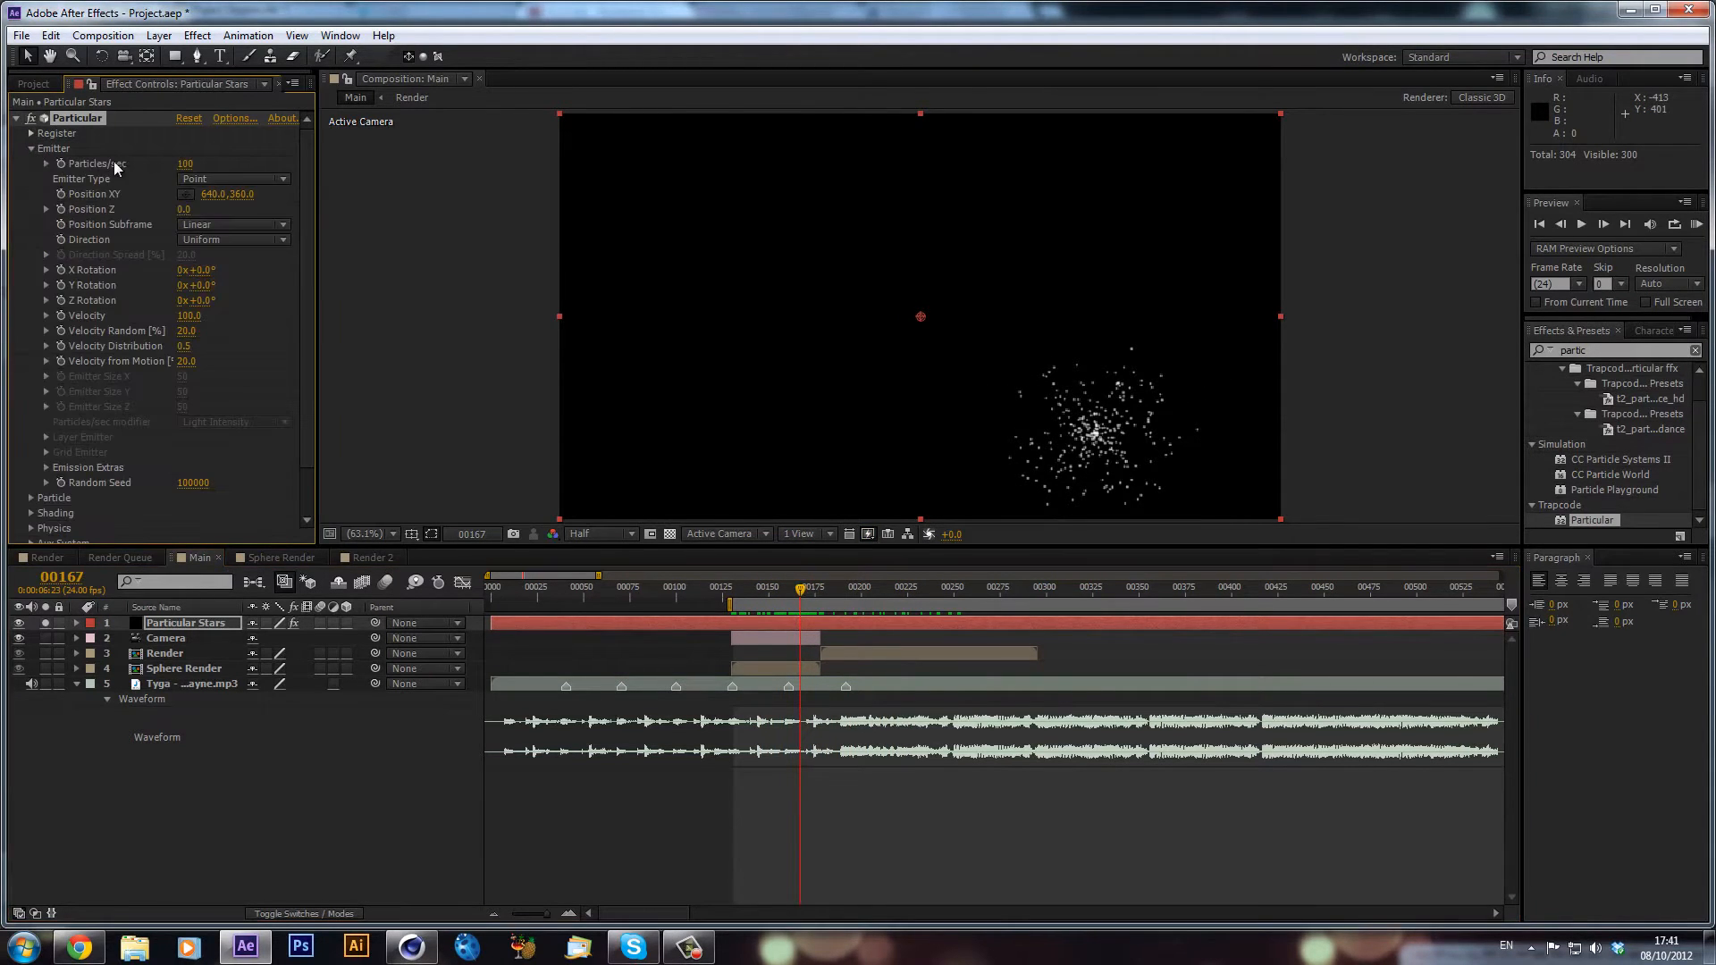
left_click(236, 177)
left_click(233, 206)
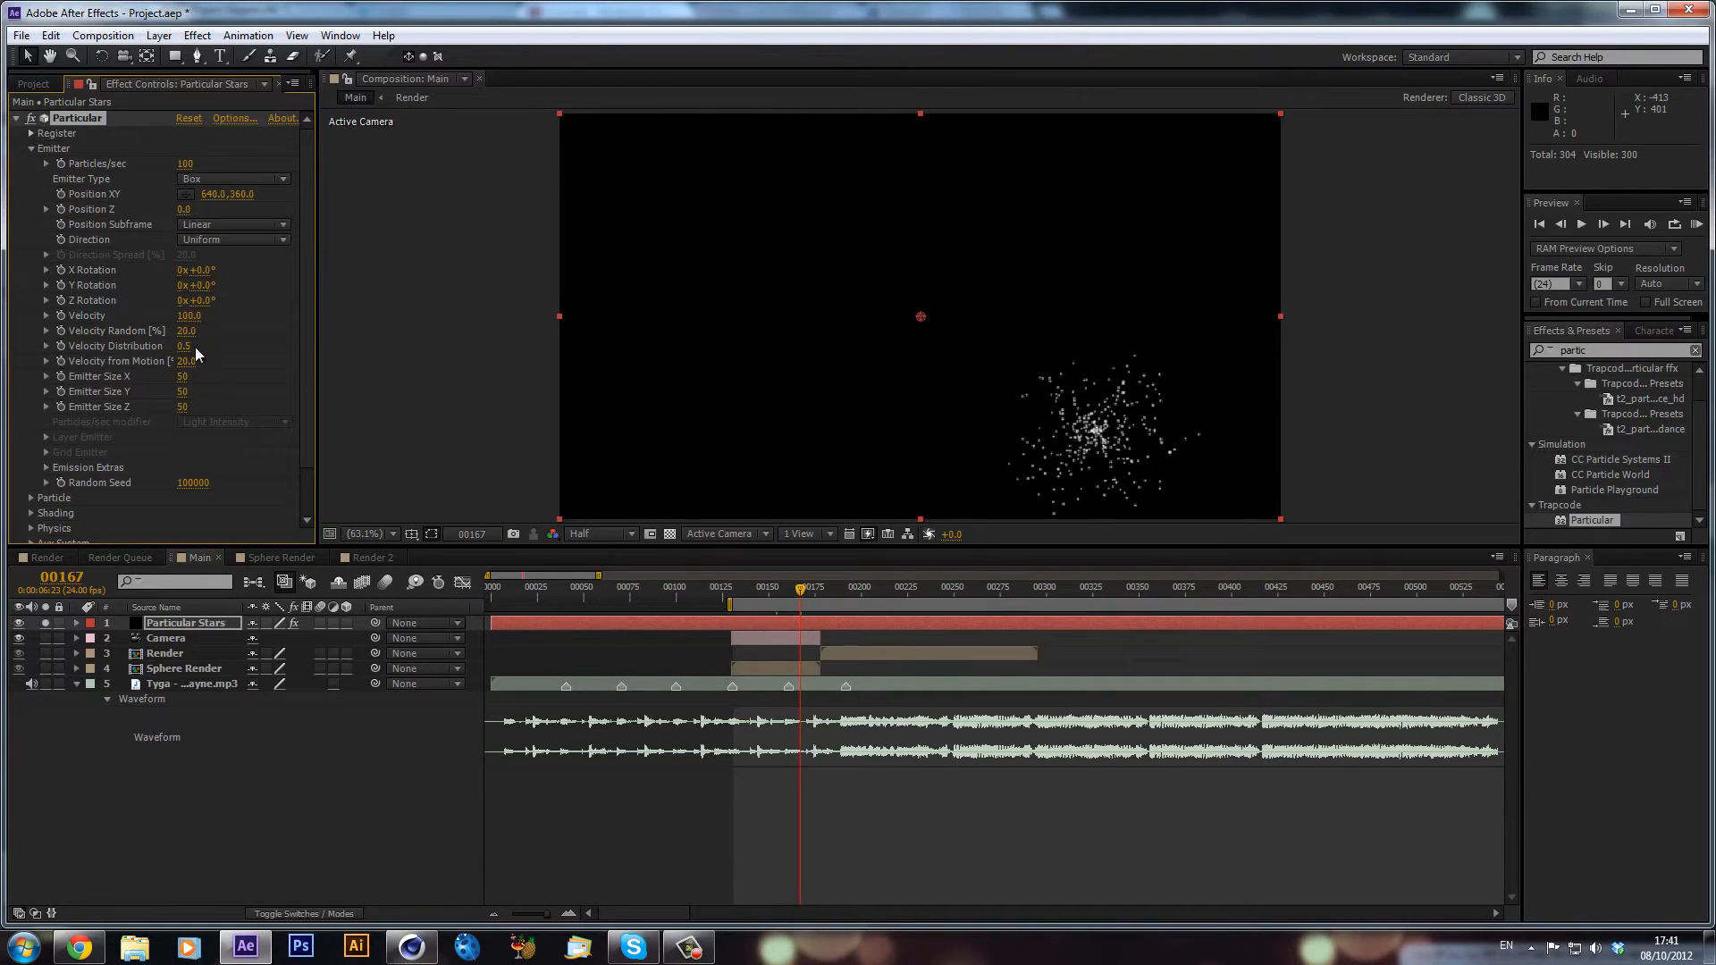
left_click(185, 164)
type("250")
key("Return")
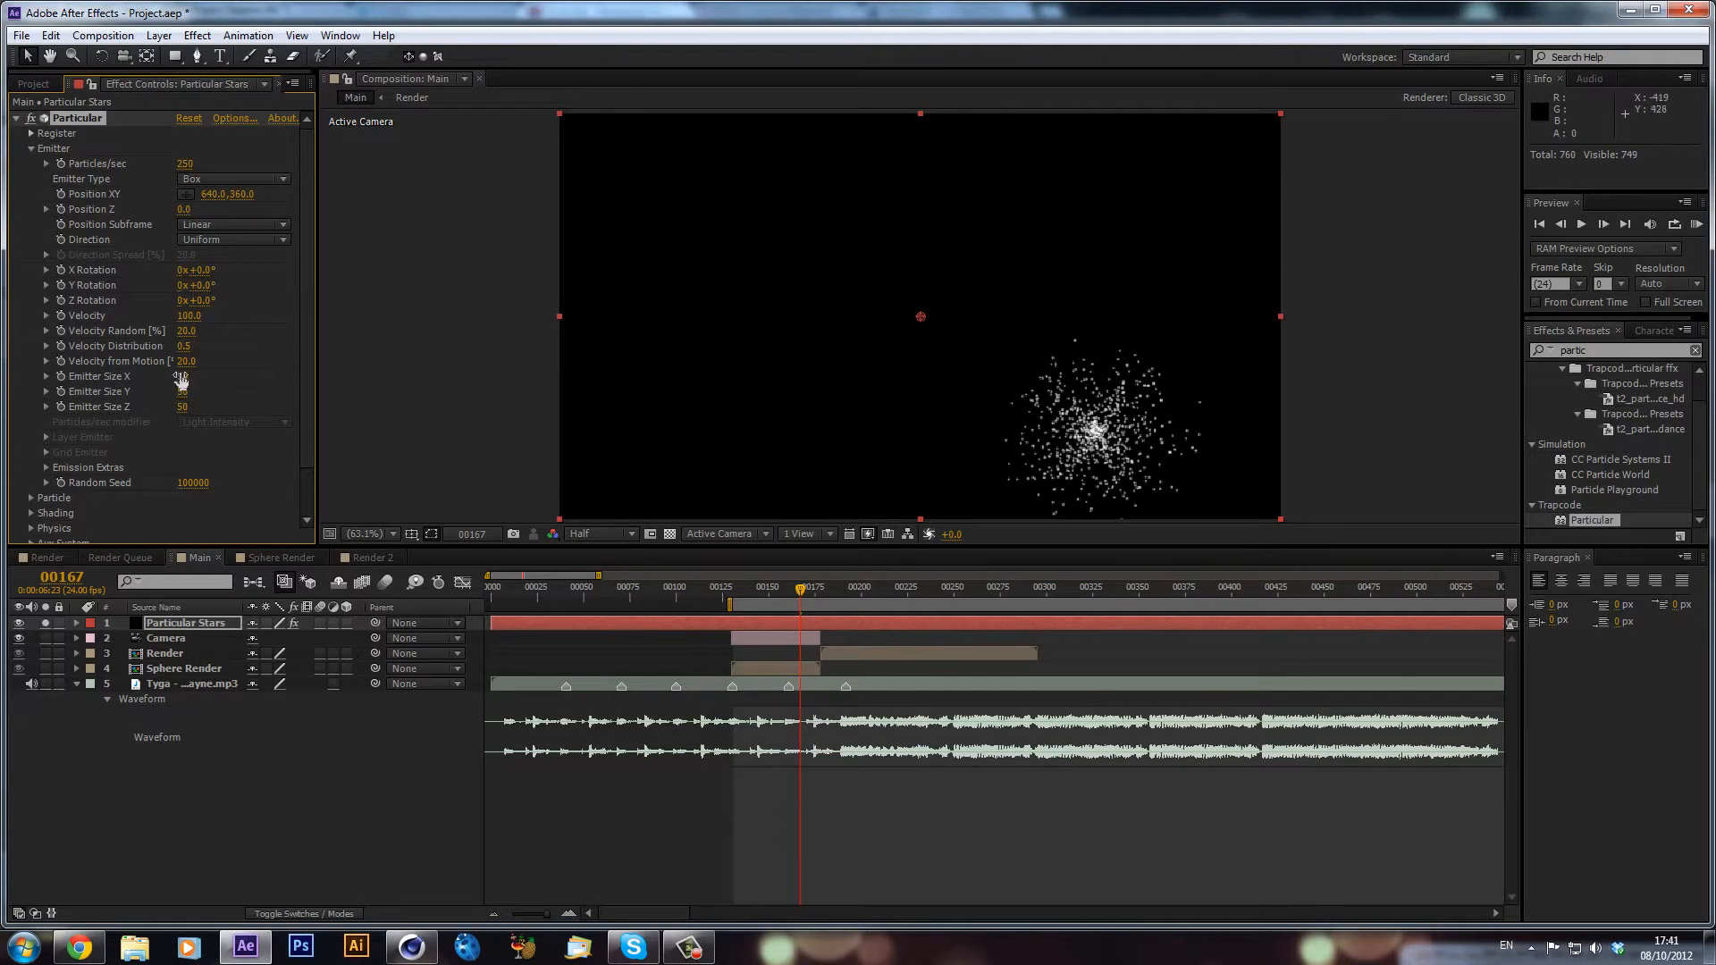
- Enlarge Particular's box emitter to an Emitter Size of 4274 in X, 3137 in Y and 4427 in Z
left_click_drag(182, 376, 1430, 379)
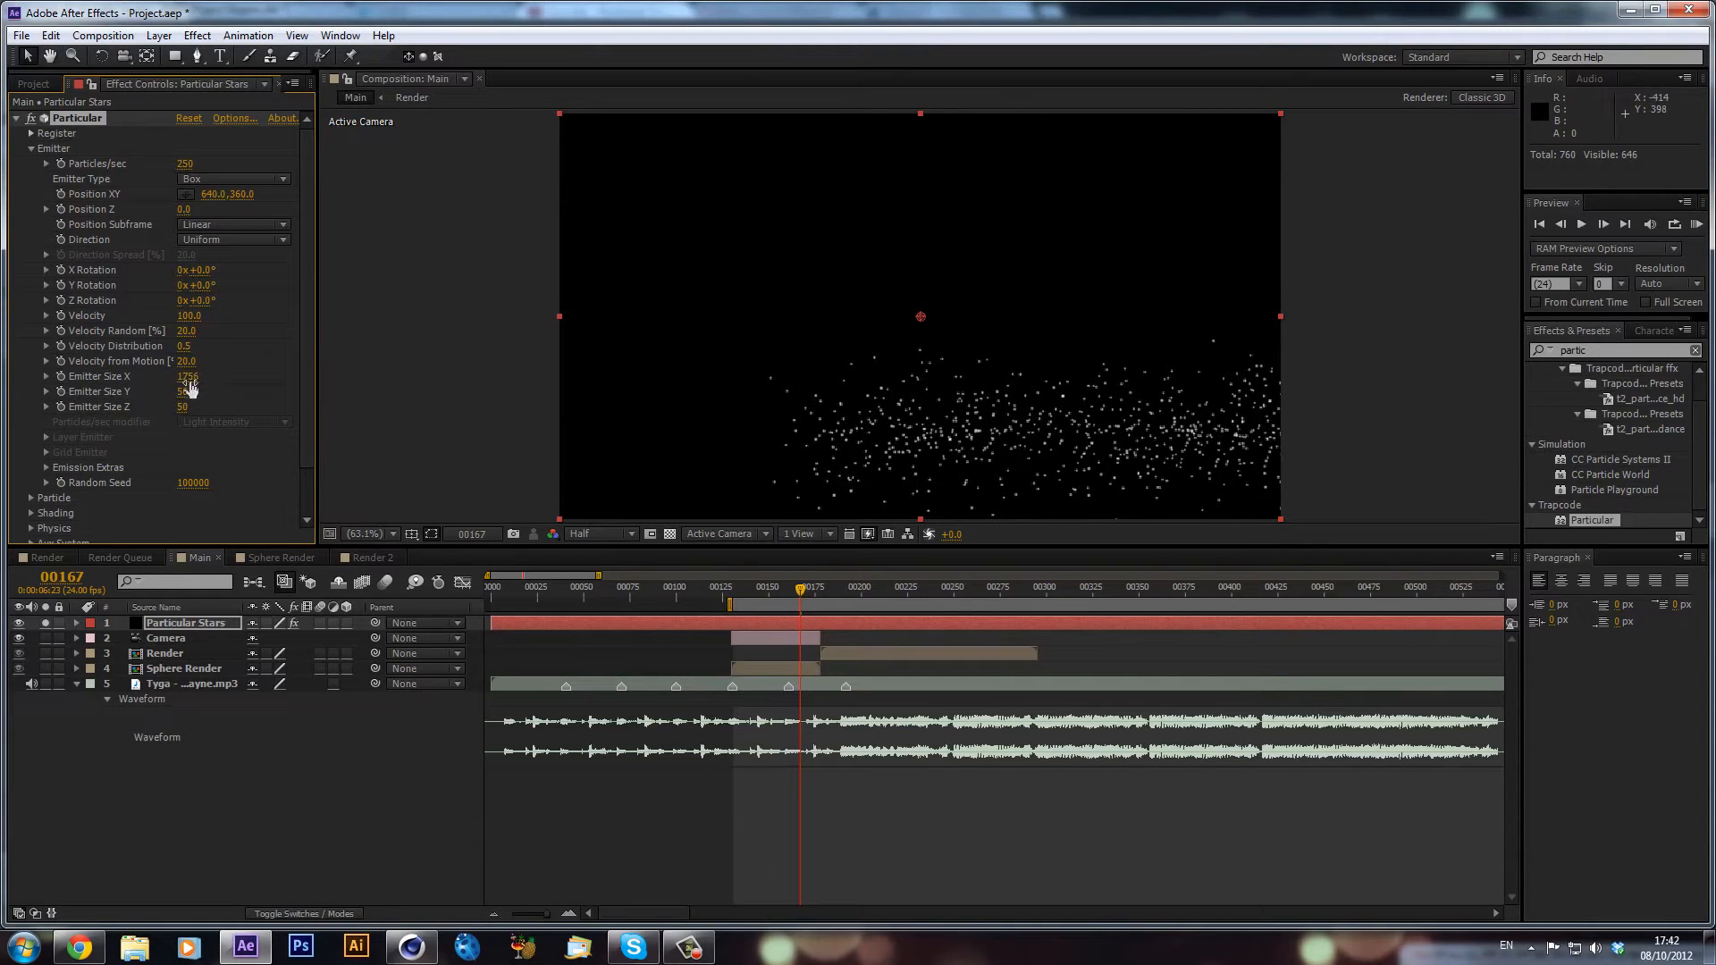
left_click_drag(186, 378, 1290, 464)
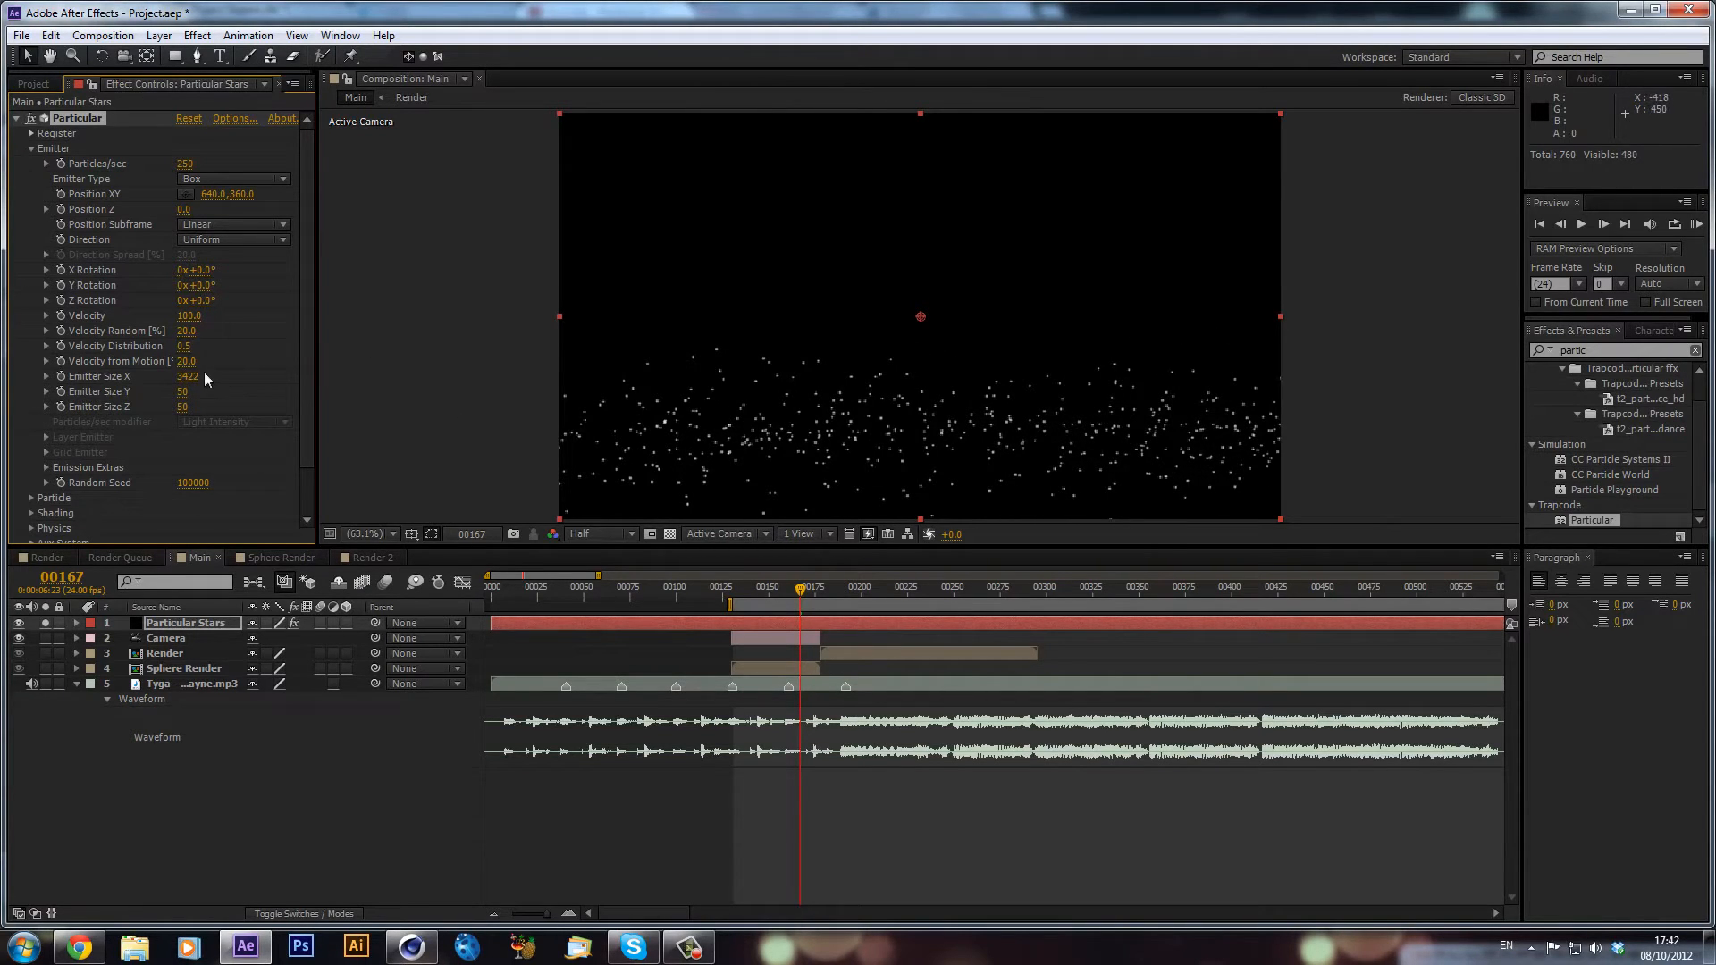
left_click_drag(185, 376, 222, 449)
left_click_drag(1113, 406, 1128, 406)
left_click_drag(188, 407, 1711, 451)
left_click_drag(186, 407, 439, 407)
left_click_drag(190, 376, 378, 383)
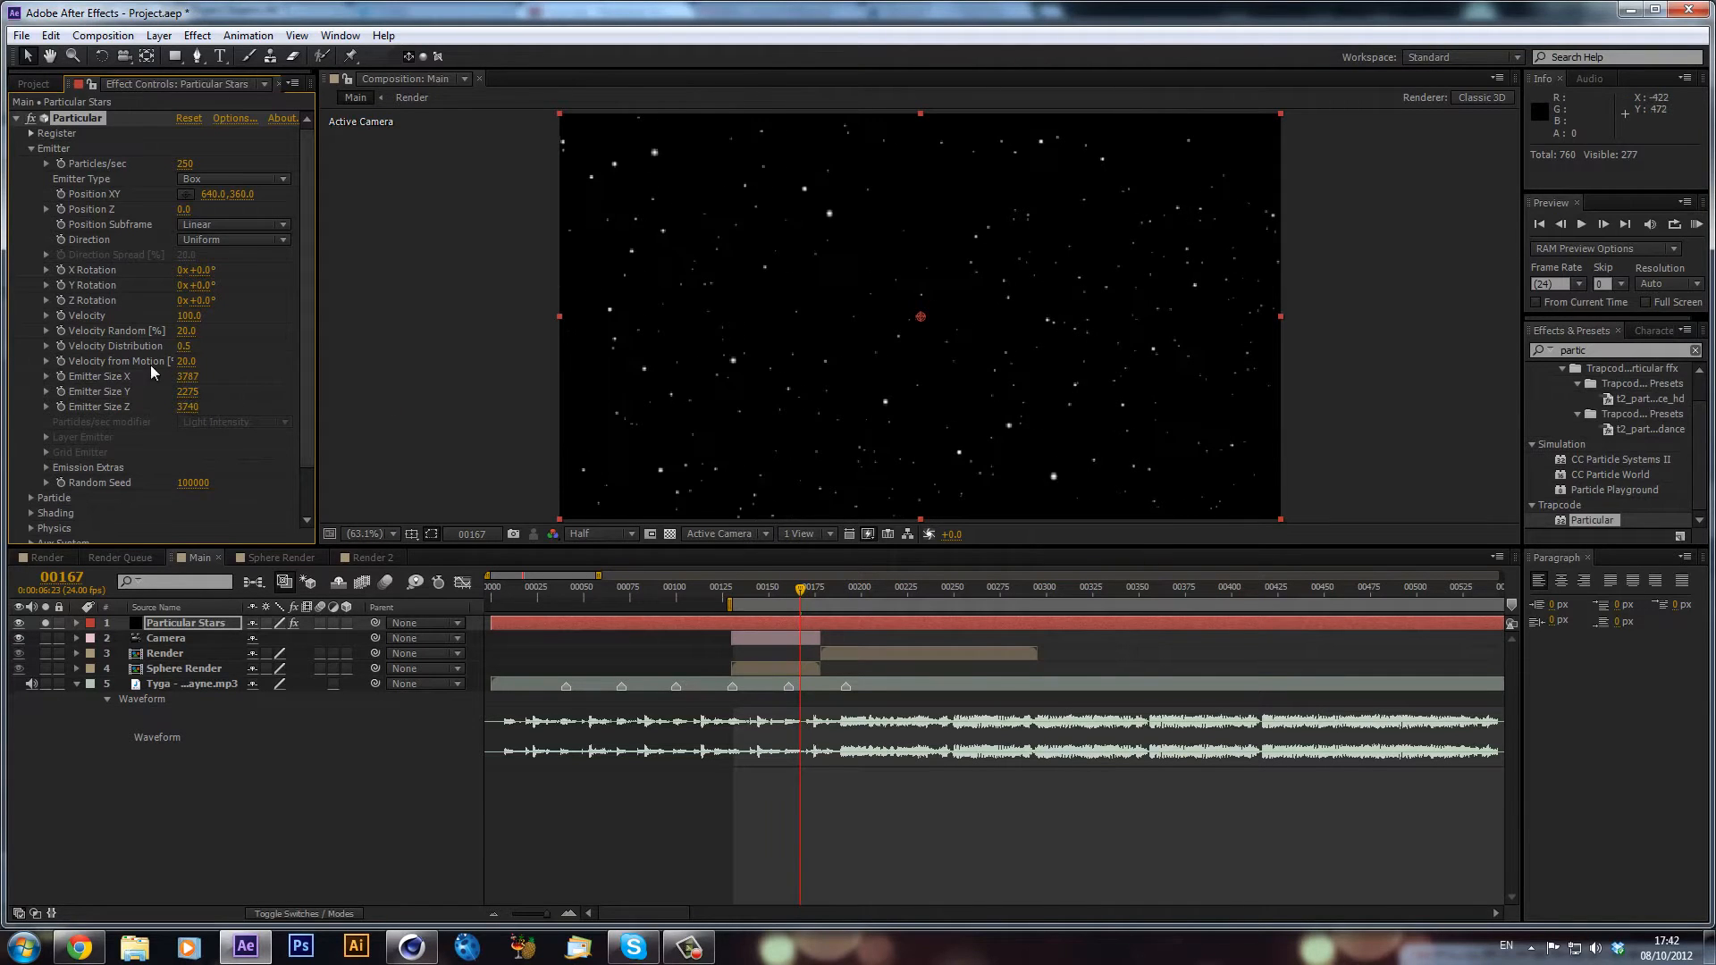
right_click(198, 391)
left_click(211, 375)
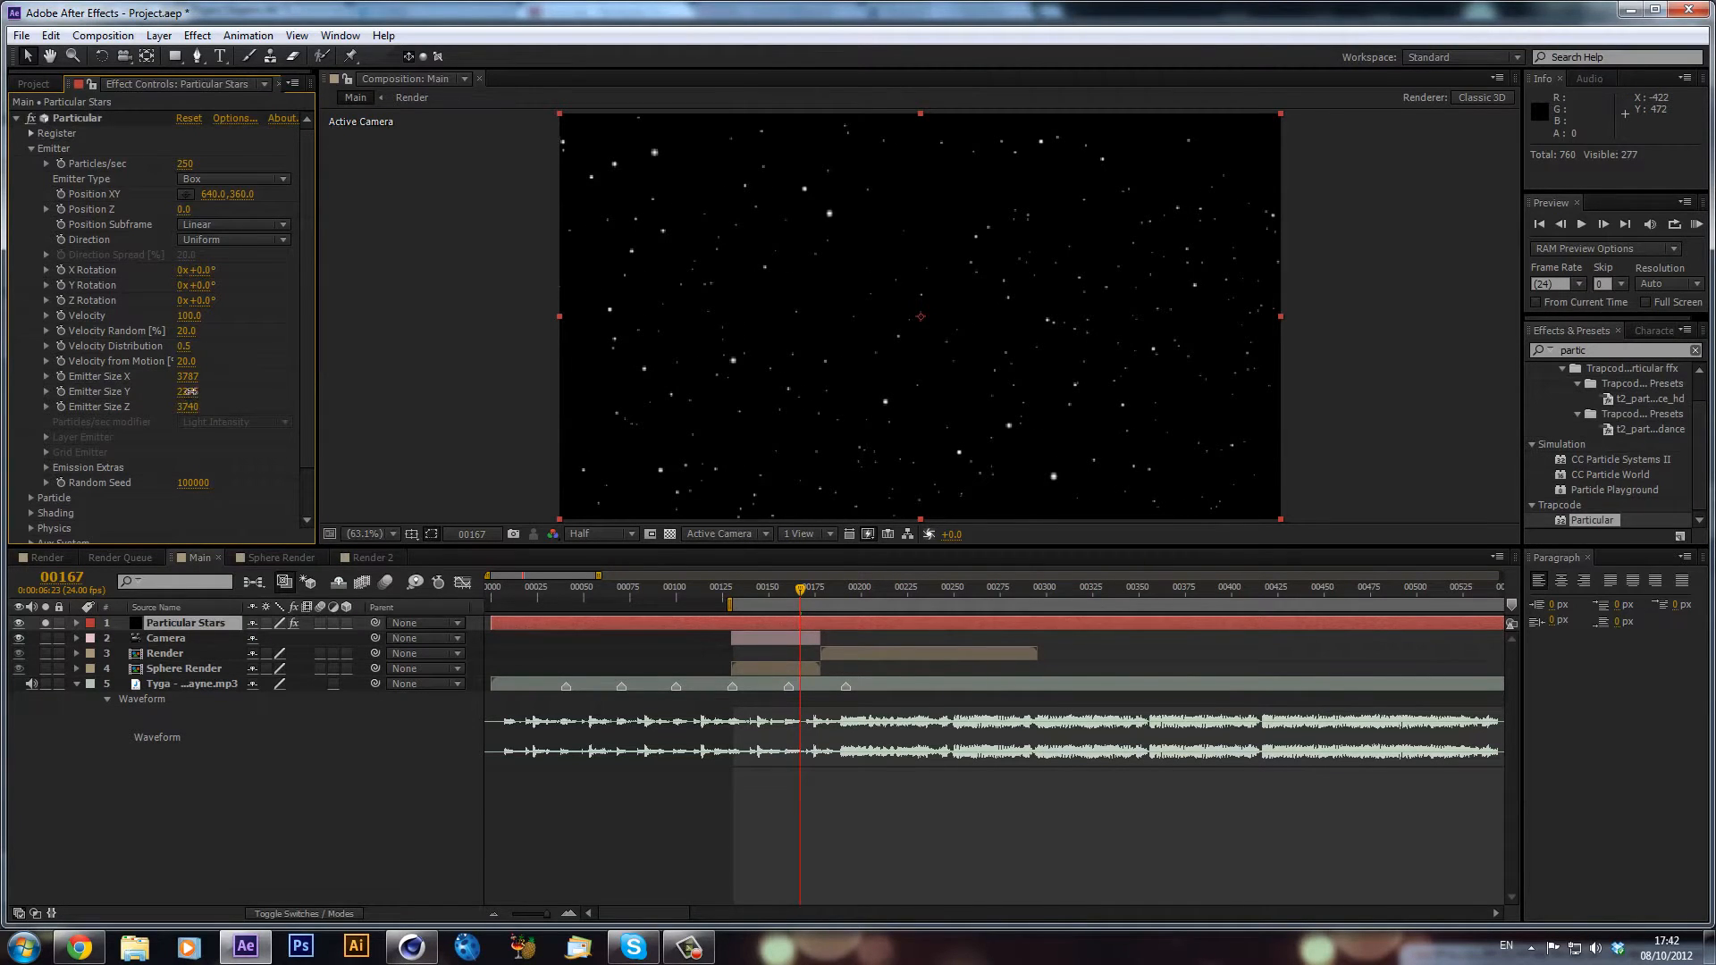
left_click_drag(189, 391, 984, 417)
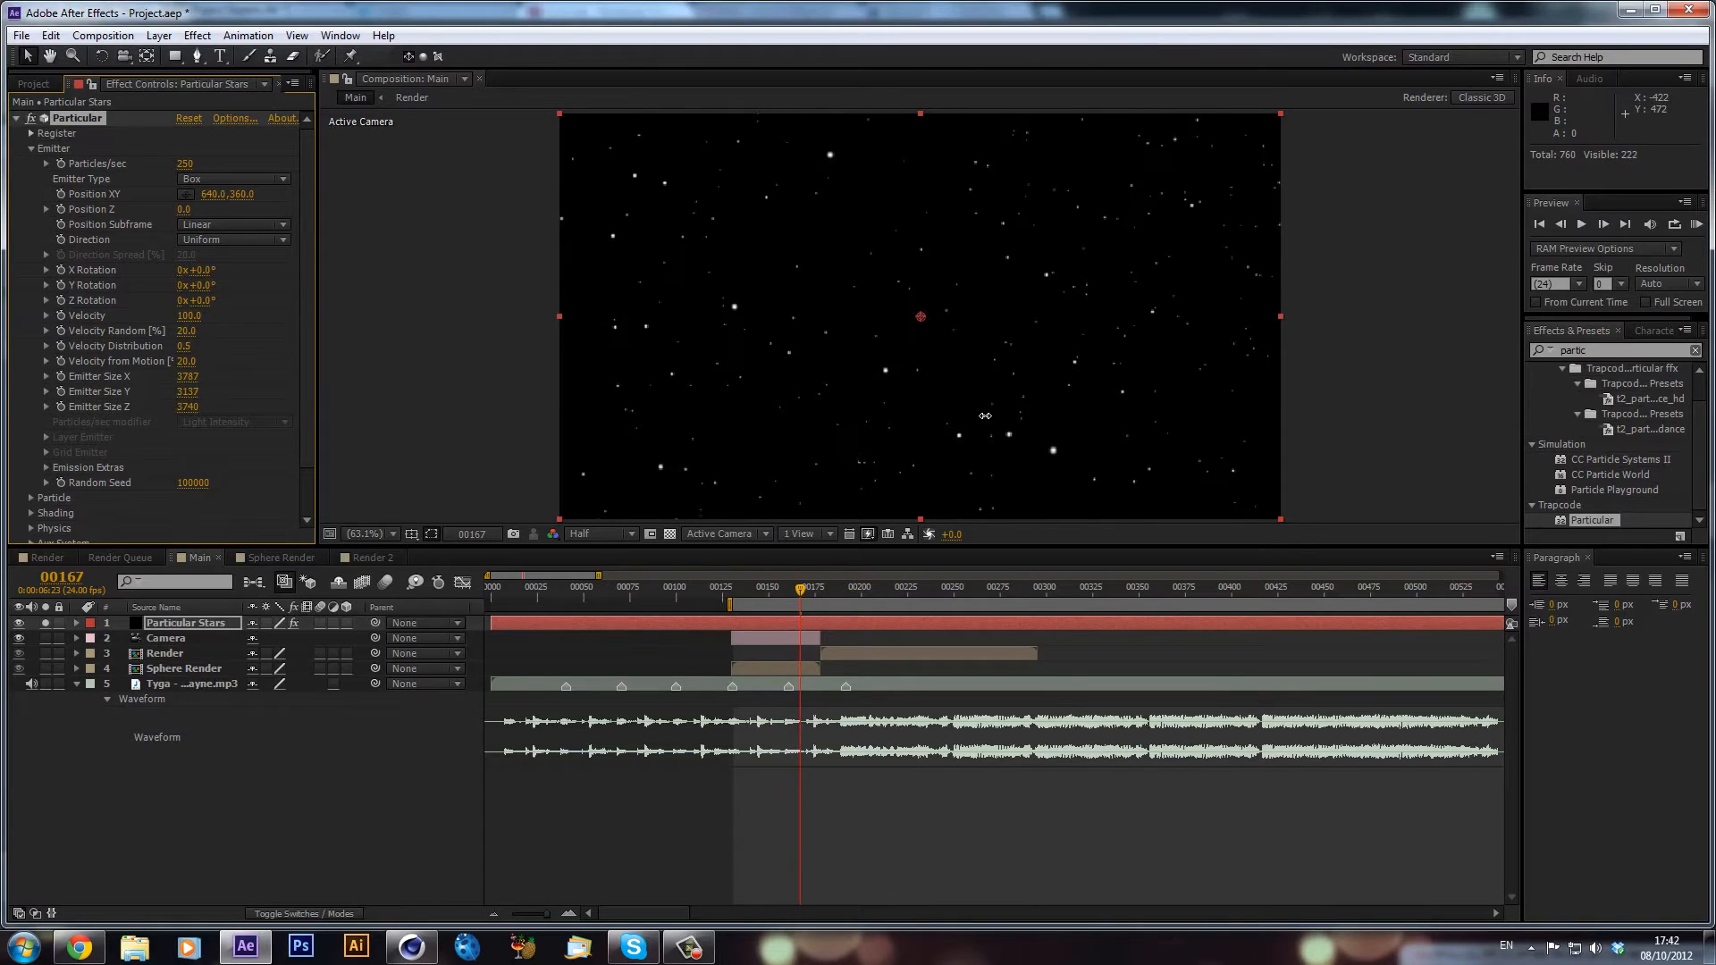
left_click_drag(187, 376, 624, 381)
left_click_drag(201, 409, 619, 419)
- Preview the stars up to frame 156 and lower the emitter's Velocity to 5
left_click(744, 586)
left_click_drag(748, 588, 784, 613)
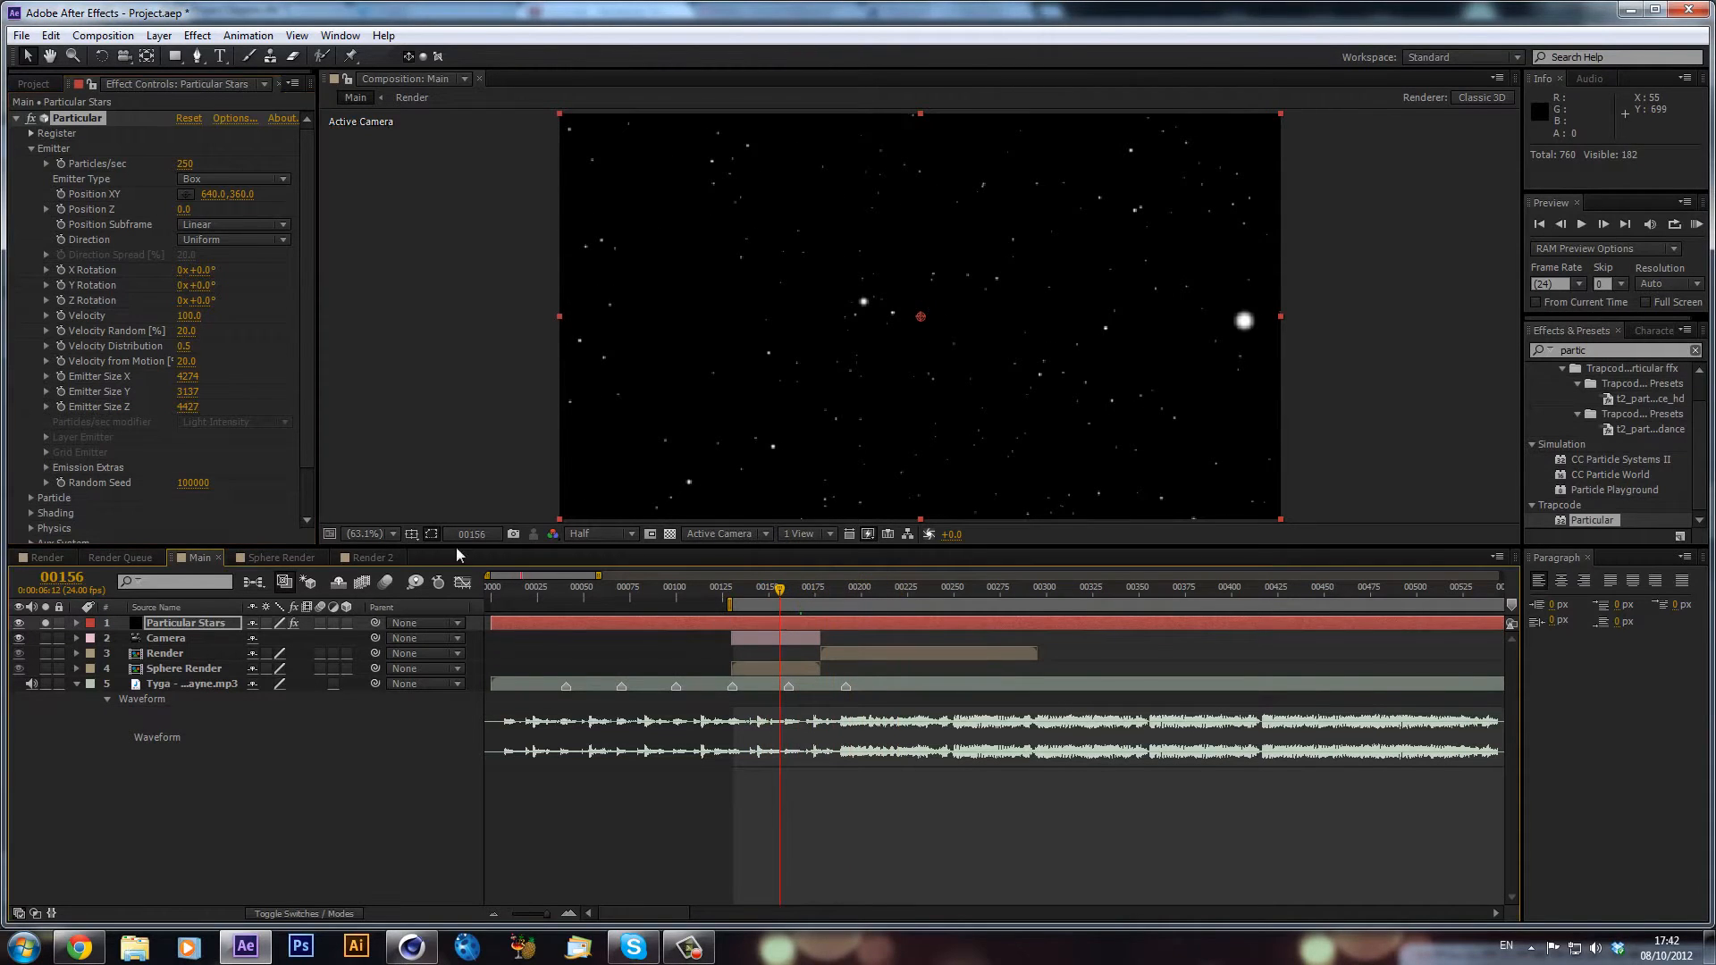
left_click(188, 317)
type("20")
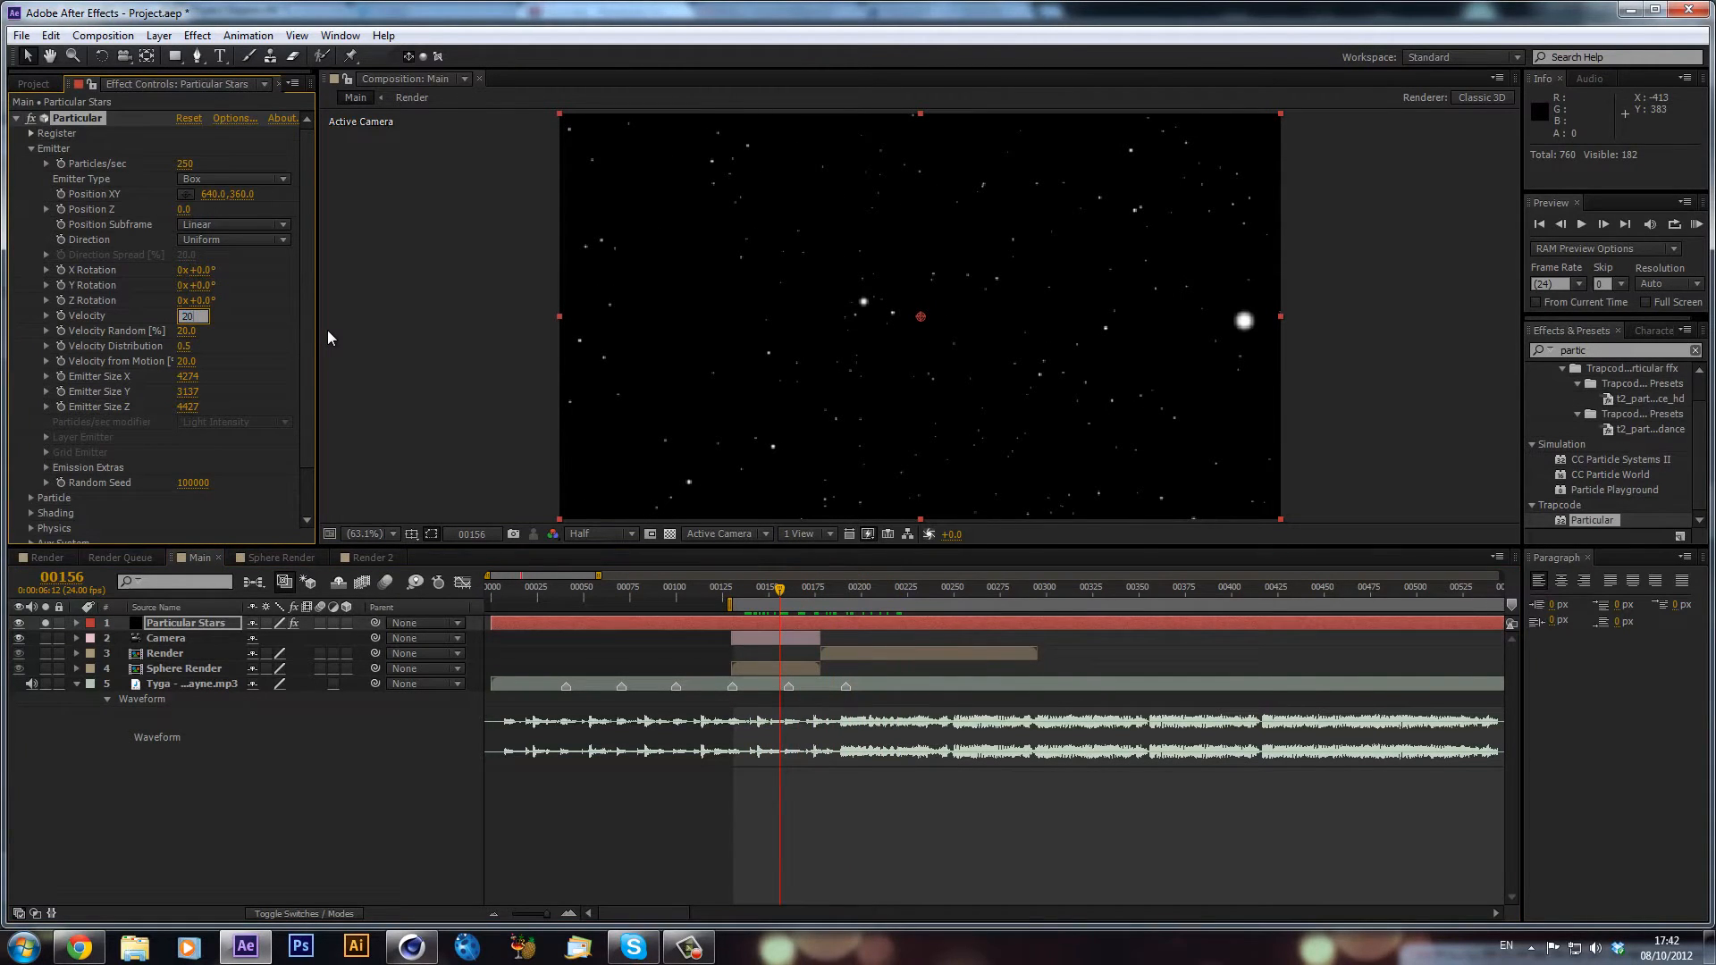
key("Return")
key("Return")
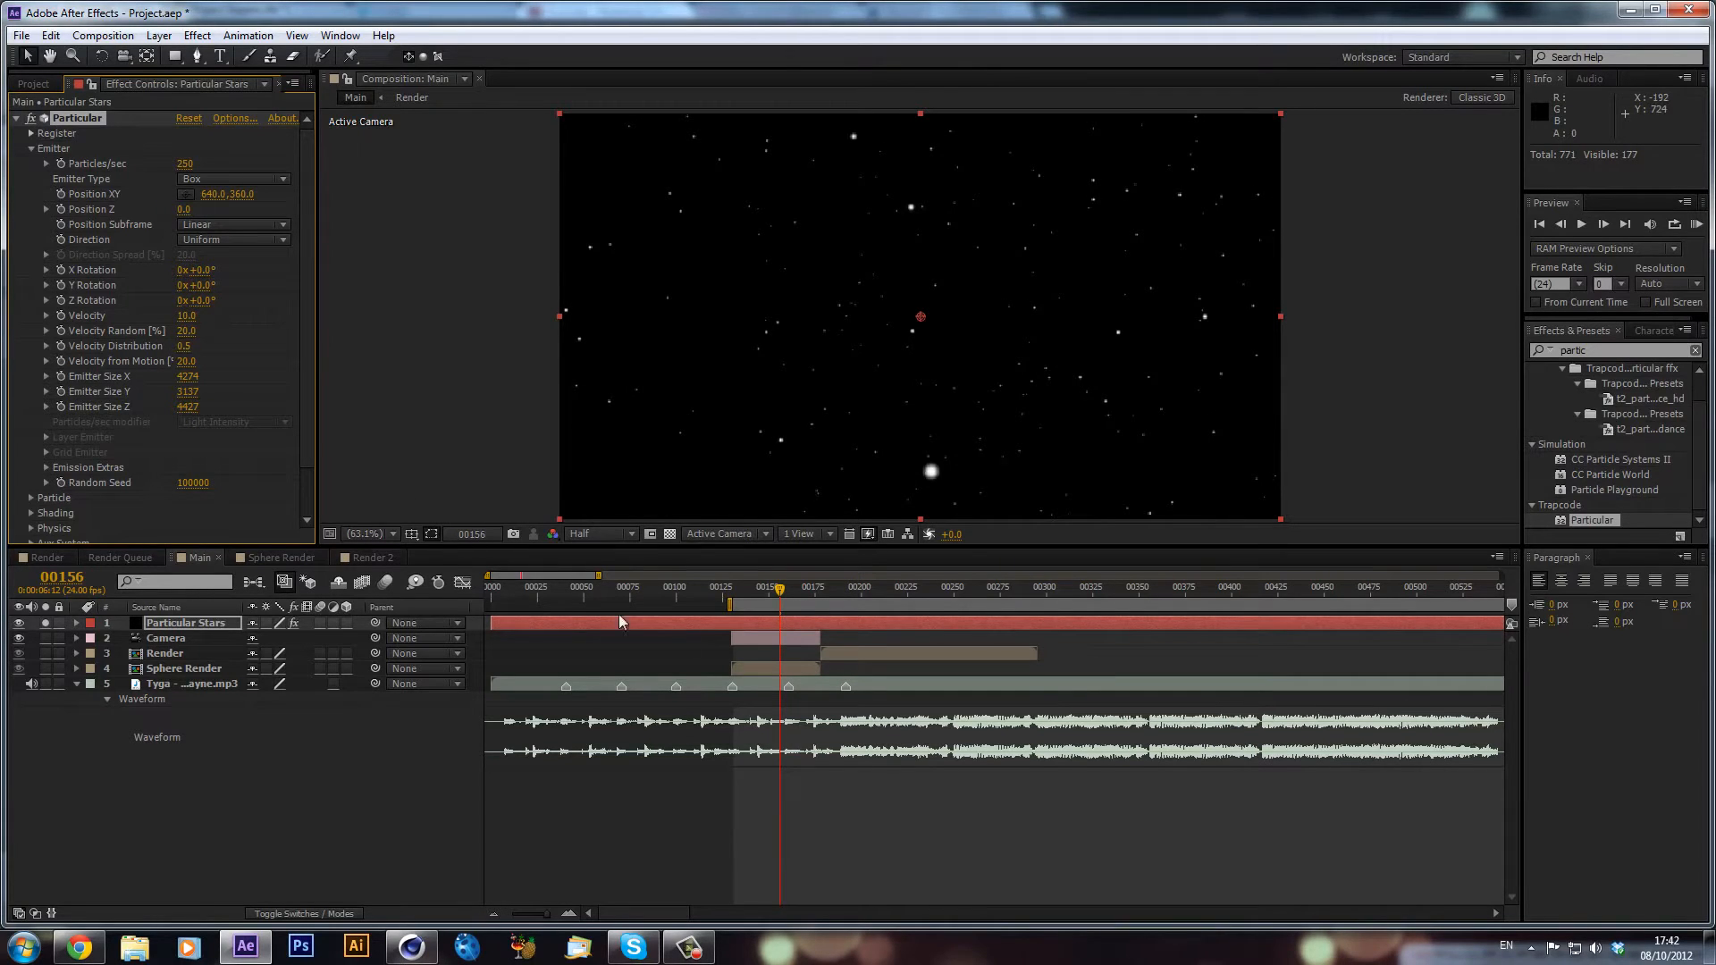
left_click(180, 318)
type("5")
key("Return")
- Set Pre Run in the Emission Extras to 100 and check the stars at frames 160 and 0
left_click_drag(724, 590, 708, 625)
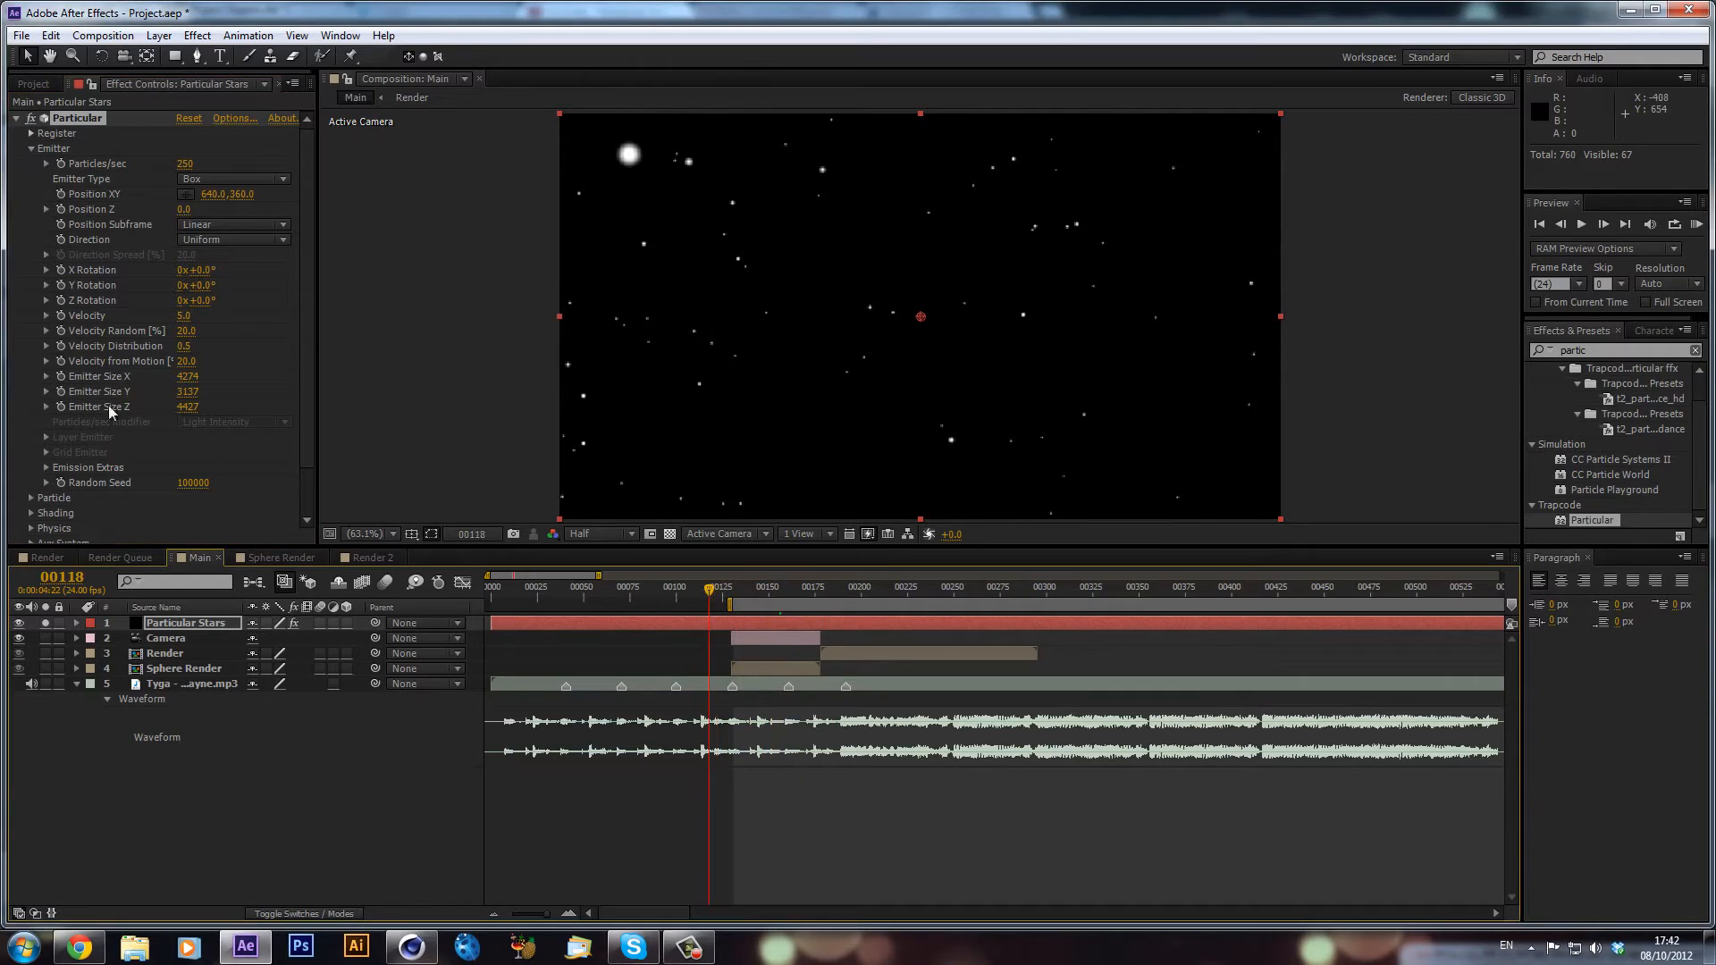
left_click(46, 468)
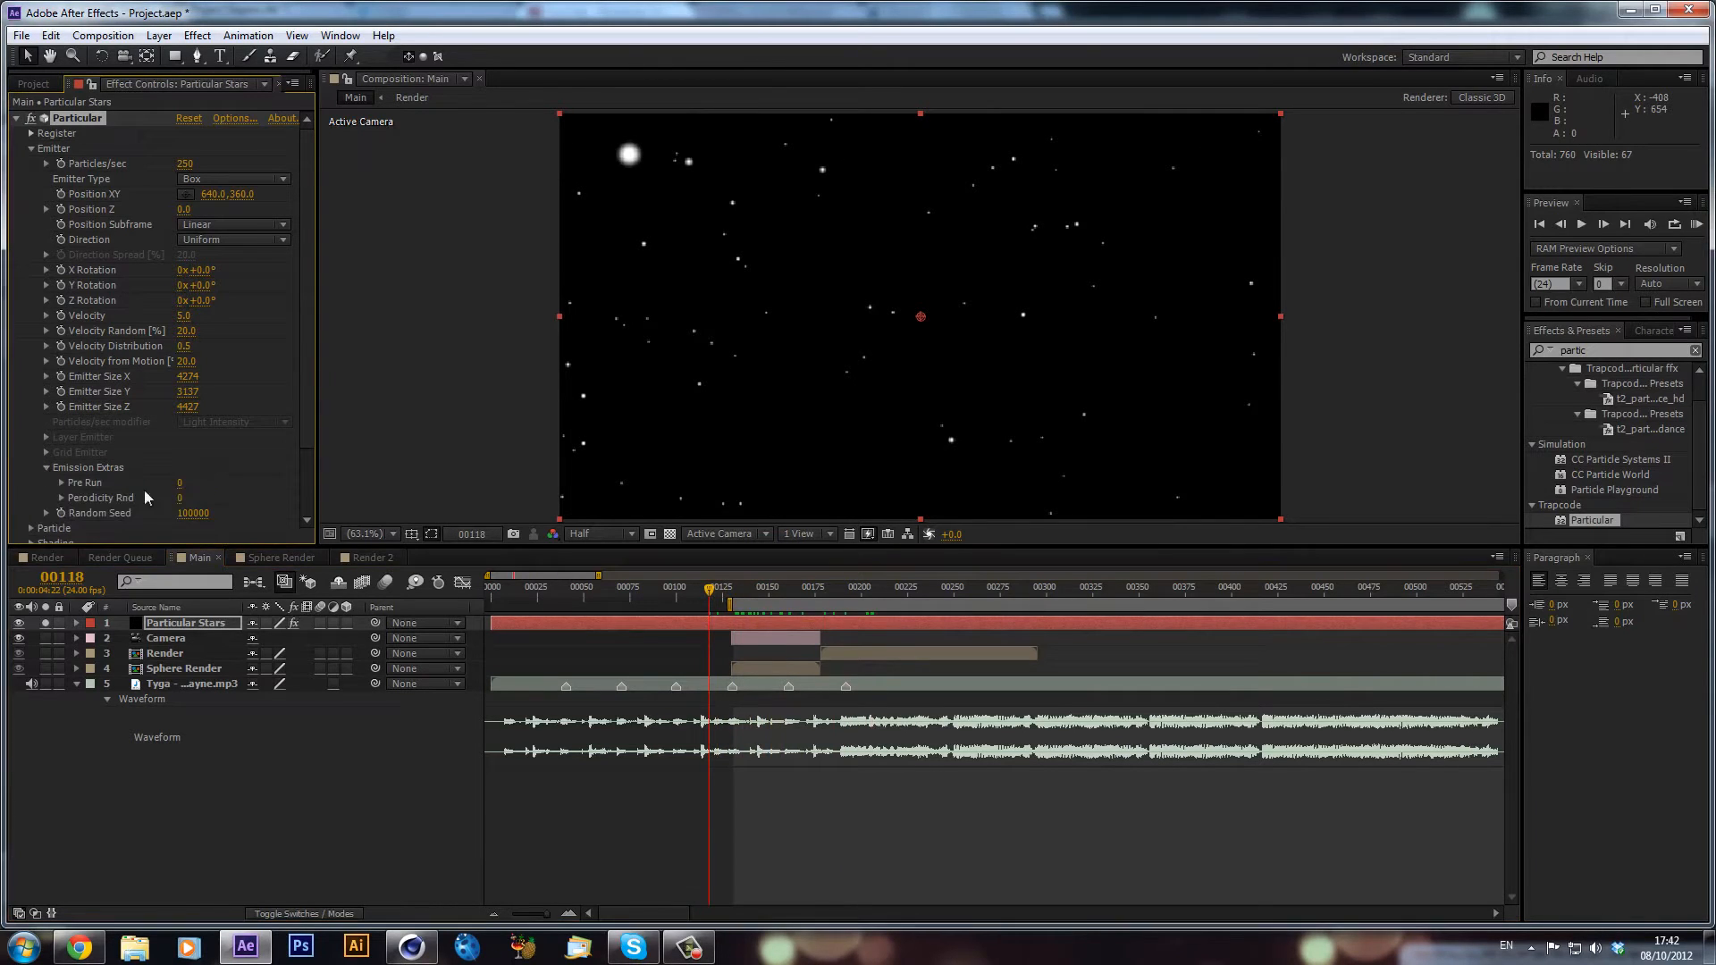
left_click_drag(177, 482, 697, 512)
left_click_drag(747, 597, 786, 596)
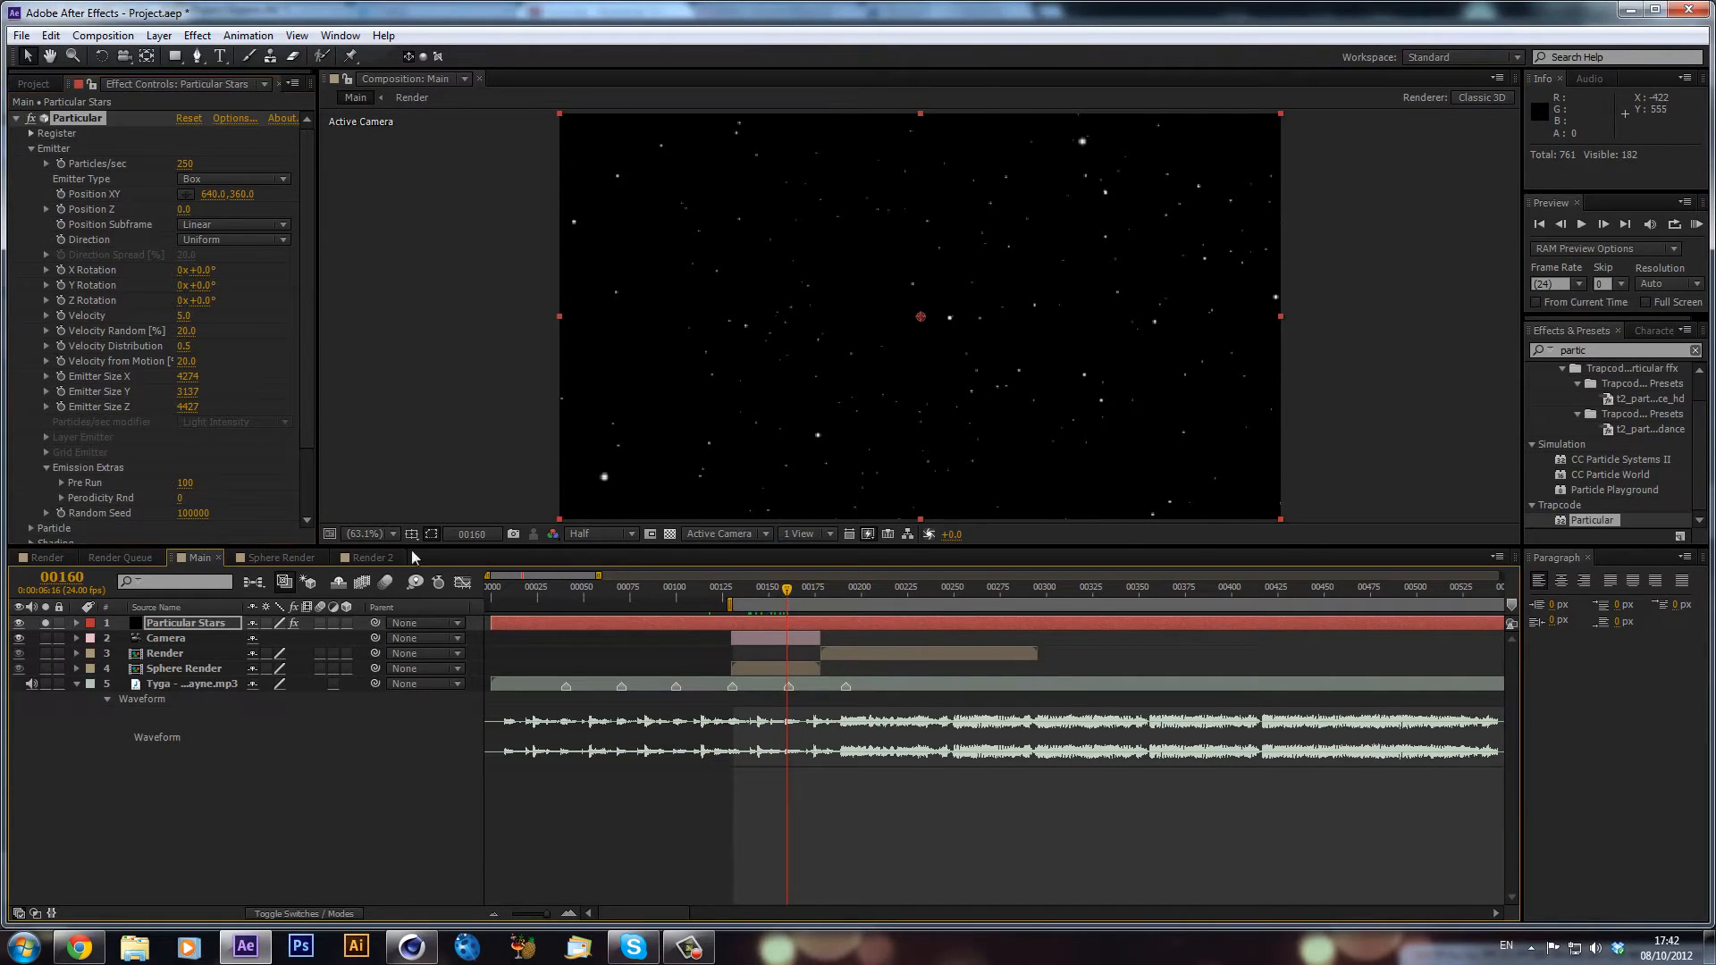
left_click(491, 592)
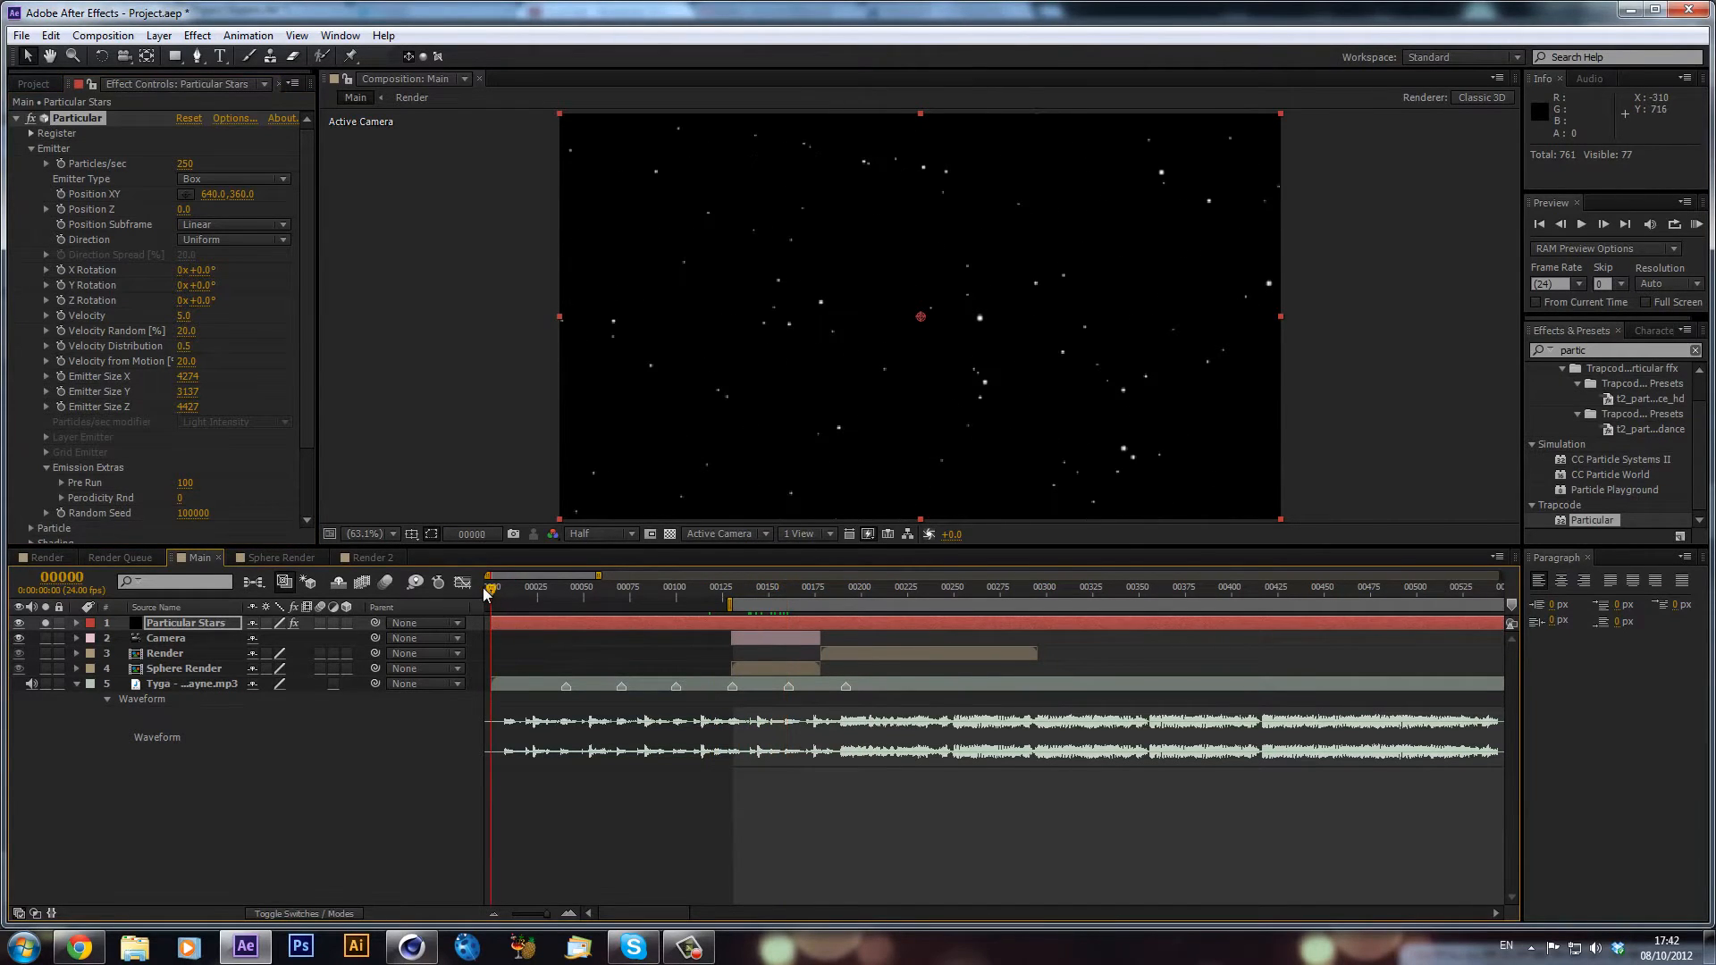
- Set the particle Size to 4 in Particular's Particle settings, with frame 157 as the preview frame
scroll(219, 327, "down", 3)
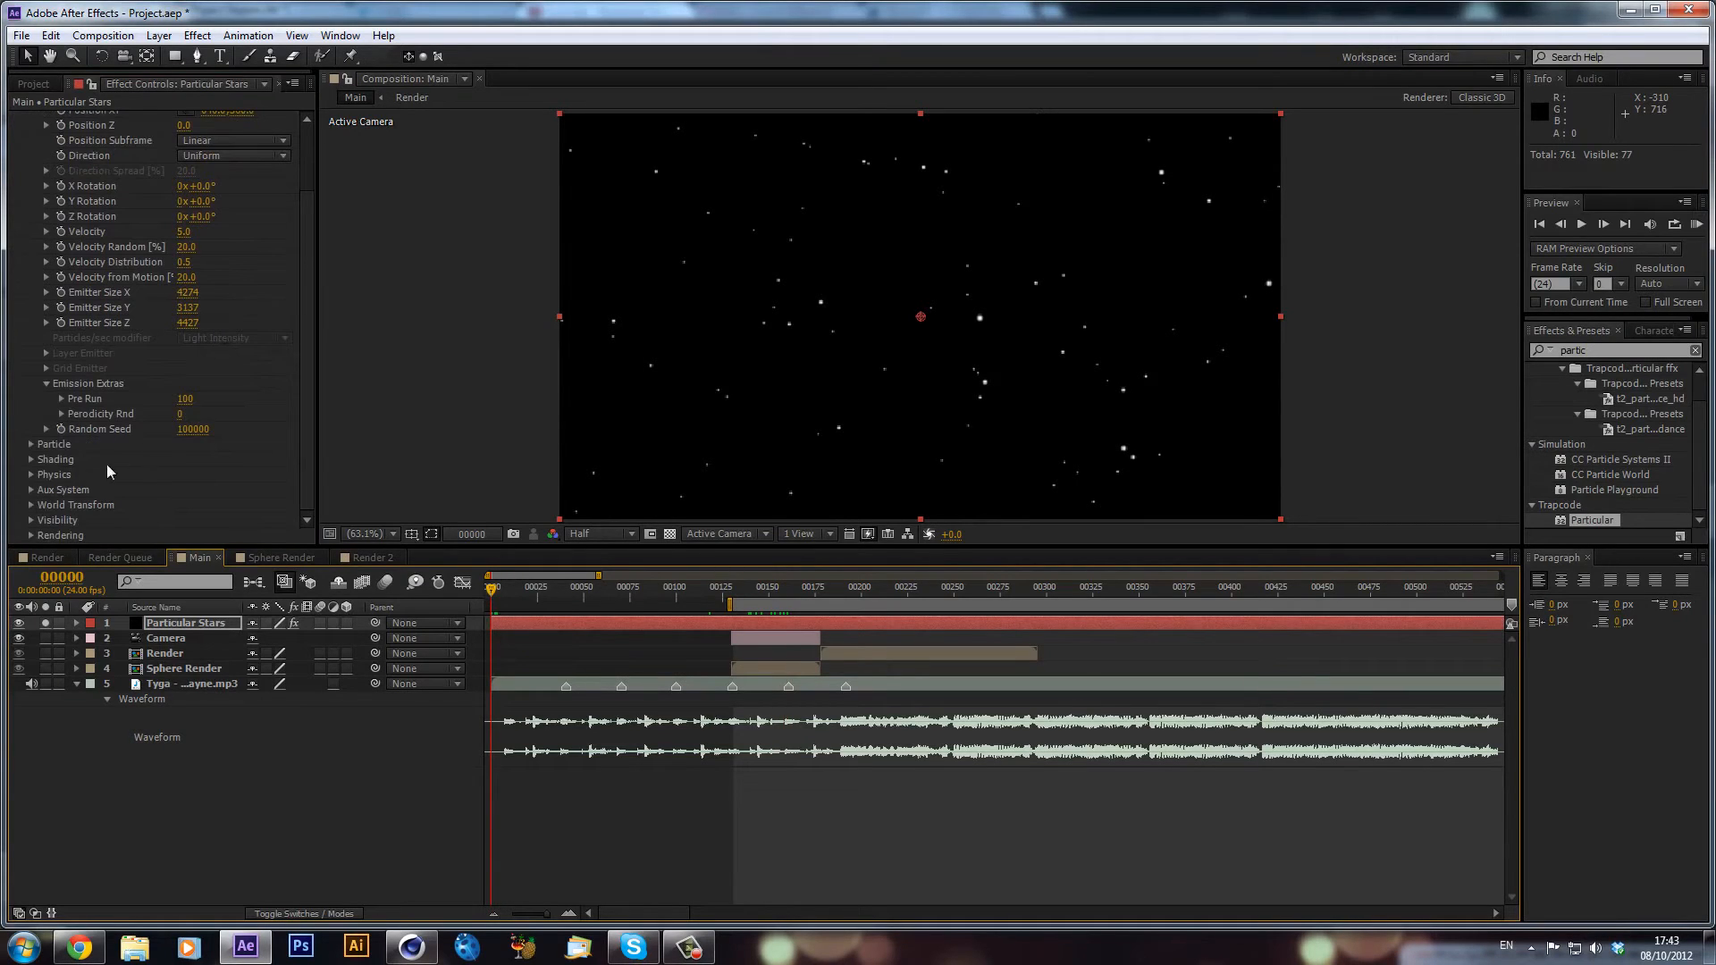
left_click(31, 443)
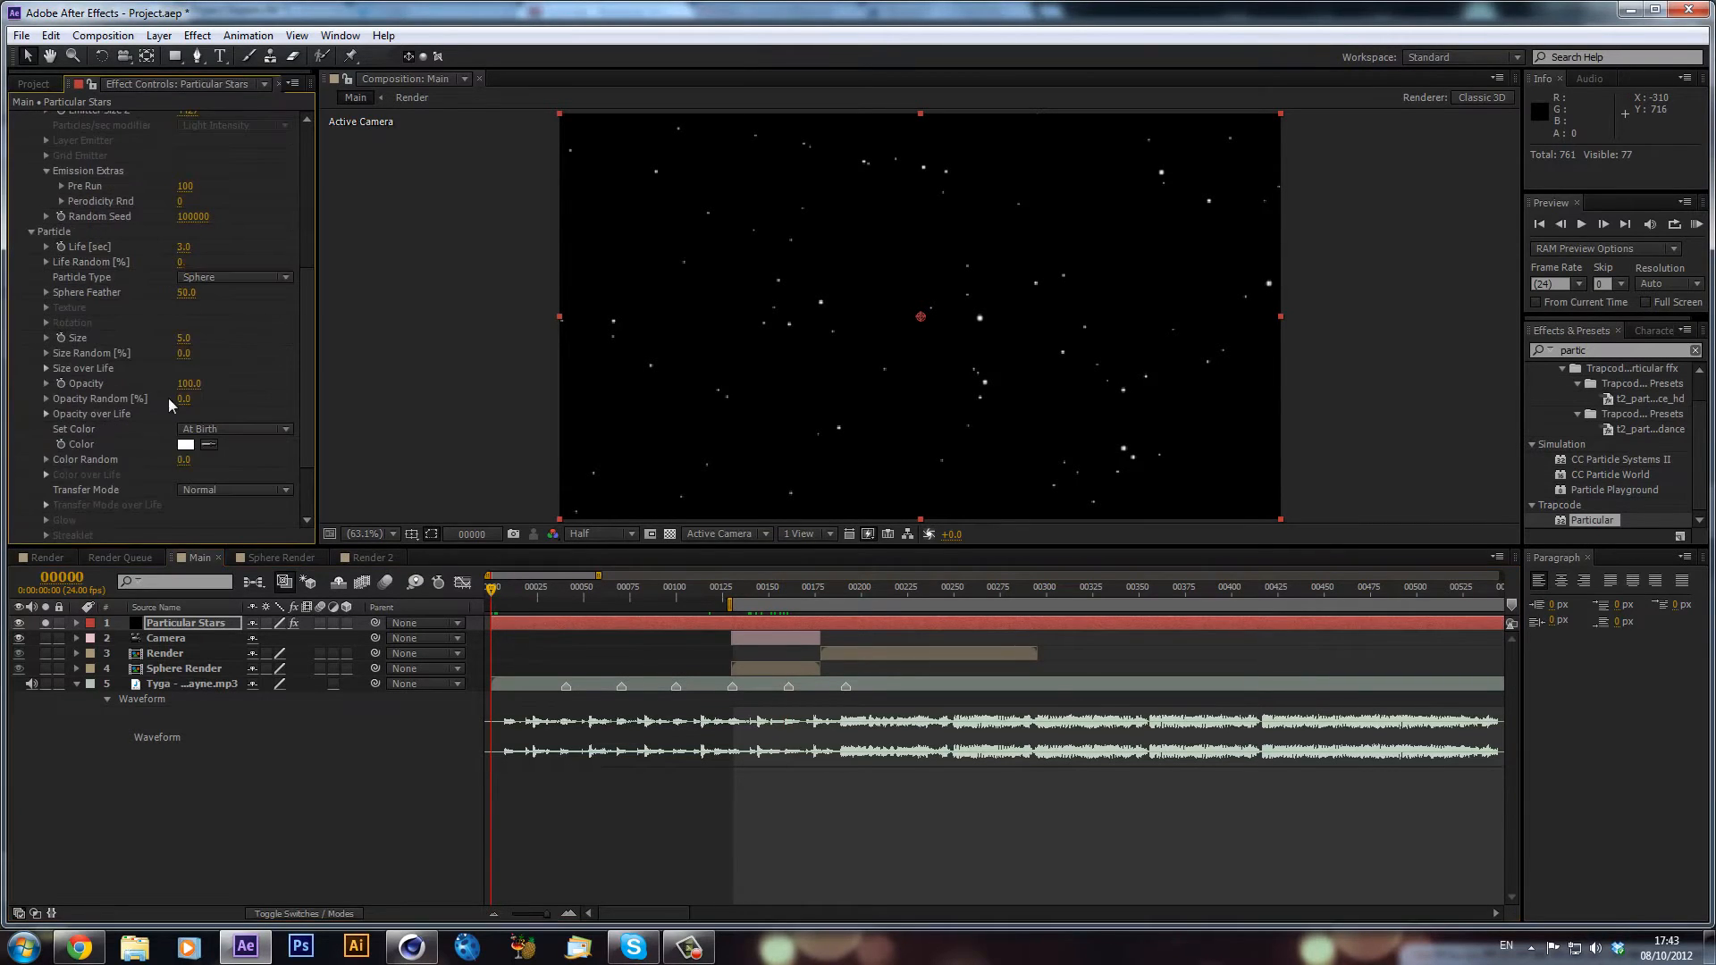
left_click_drag(183, 339, 182, 339)
left_click(782, 593)
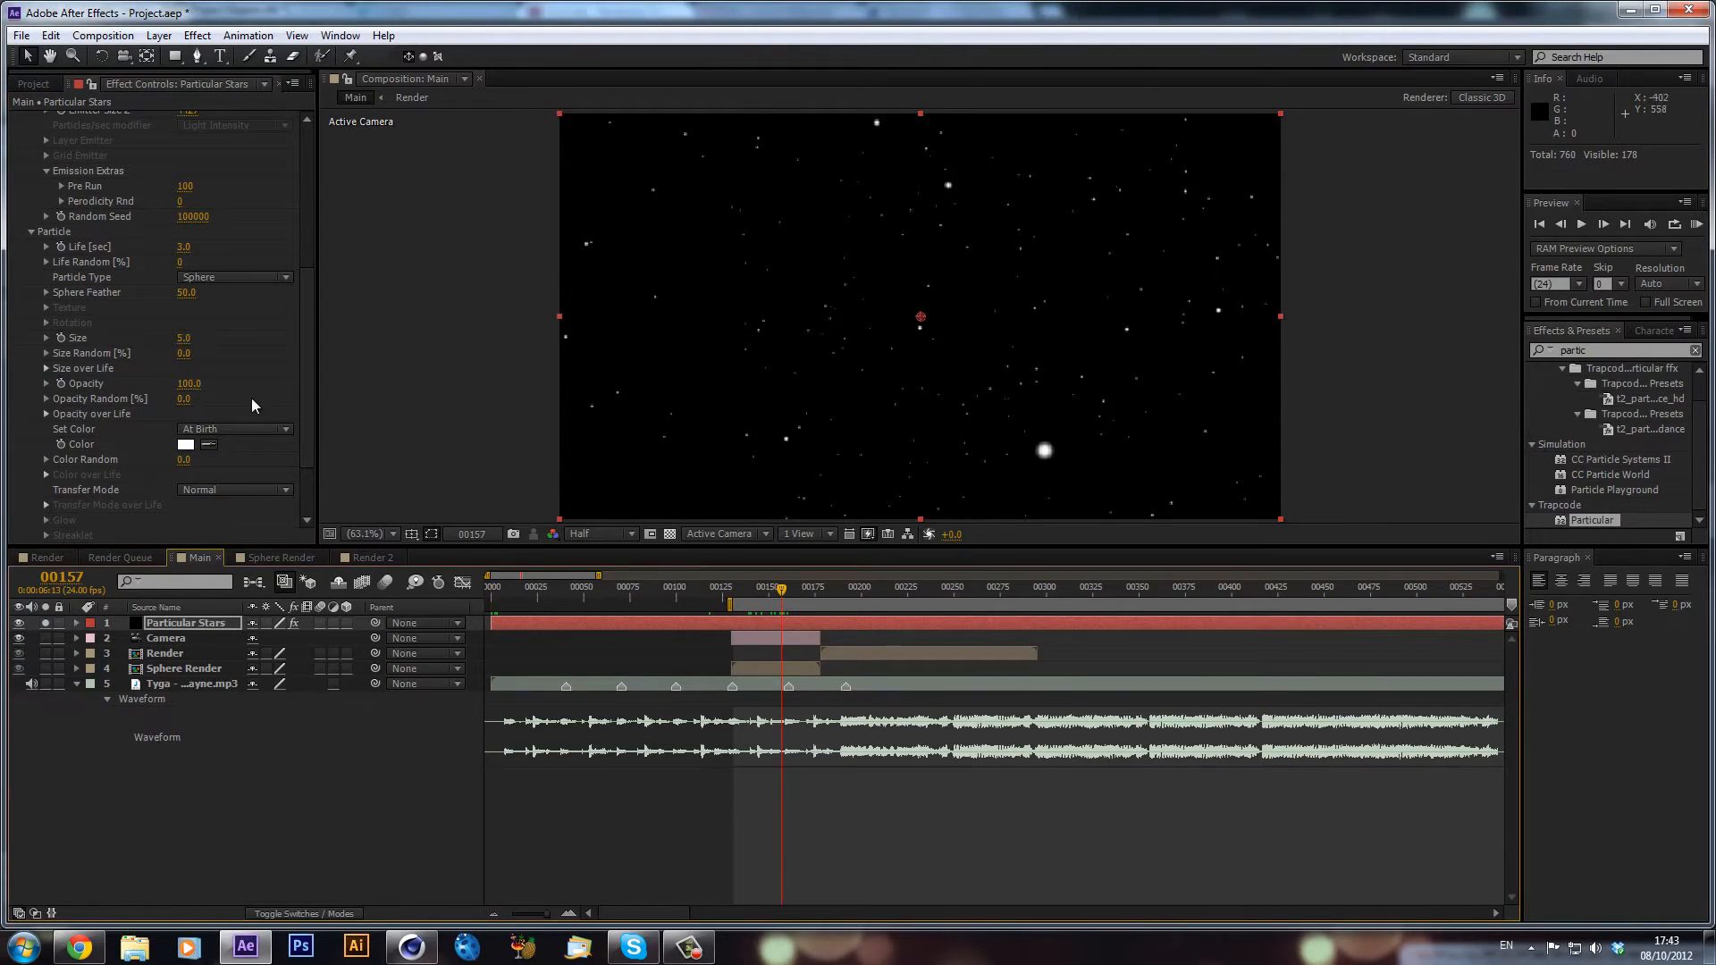
left_click(184, 340)
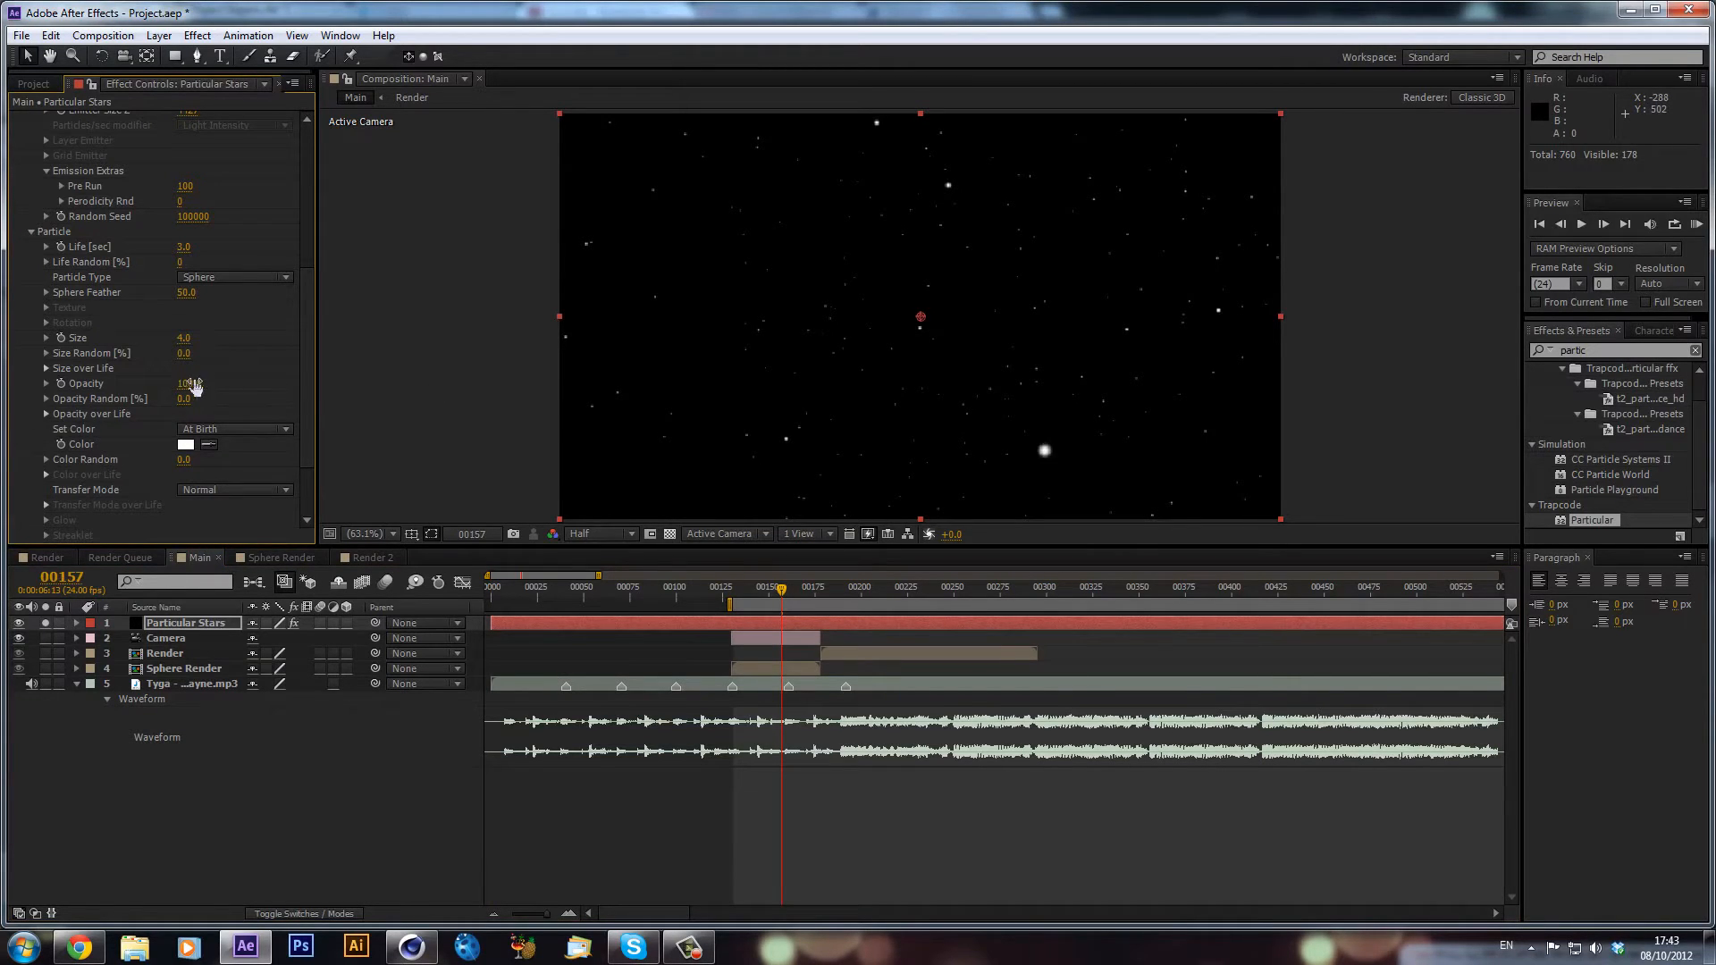
- Set the particle Transfer Mode to Add and Life to 307.4 seconds, and preview the stars at frame 132
left_click(222, 490)
left_click(227, 528)
left_click_drag(195, 250, 764, 399)
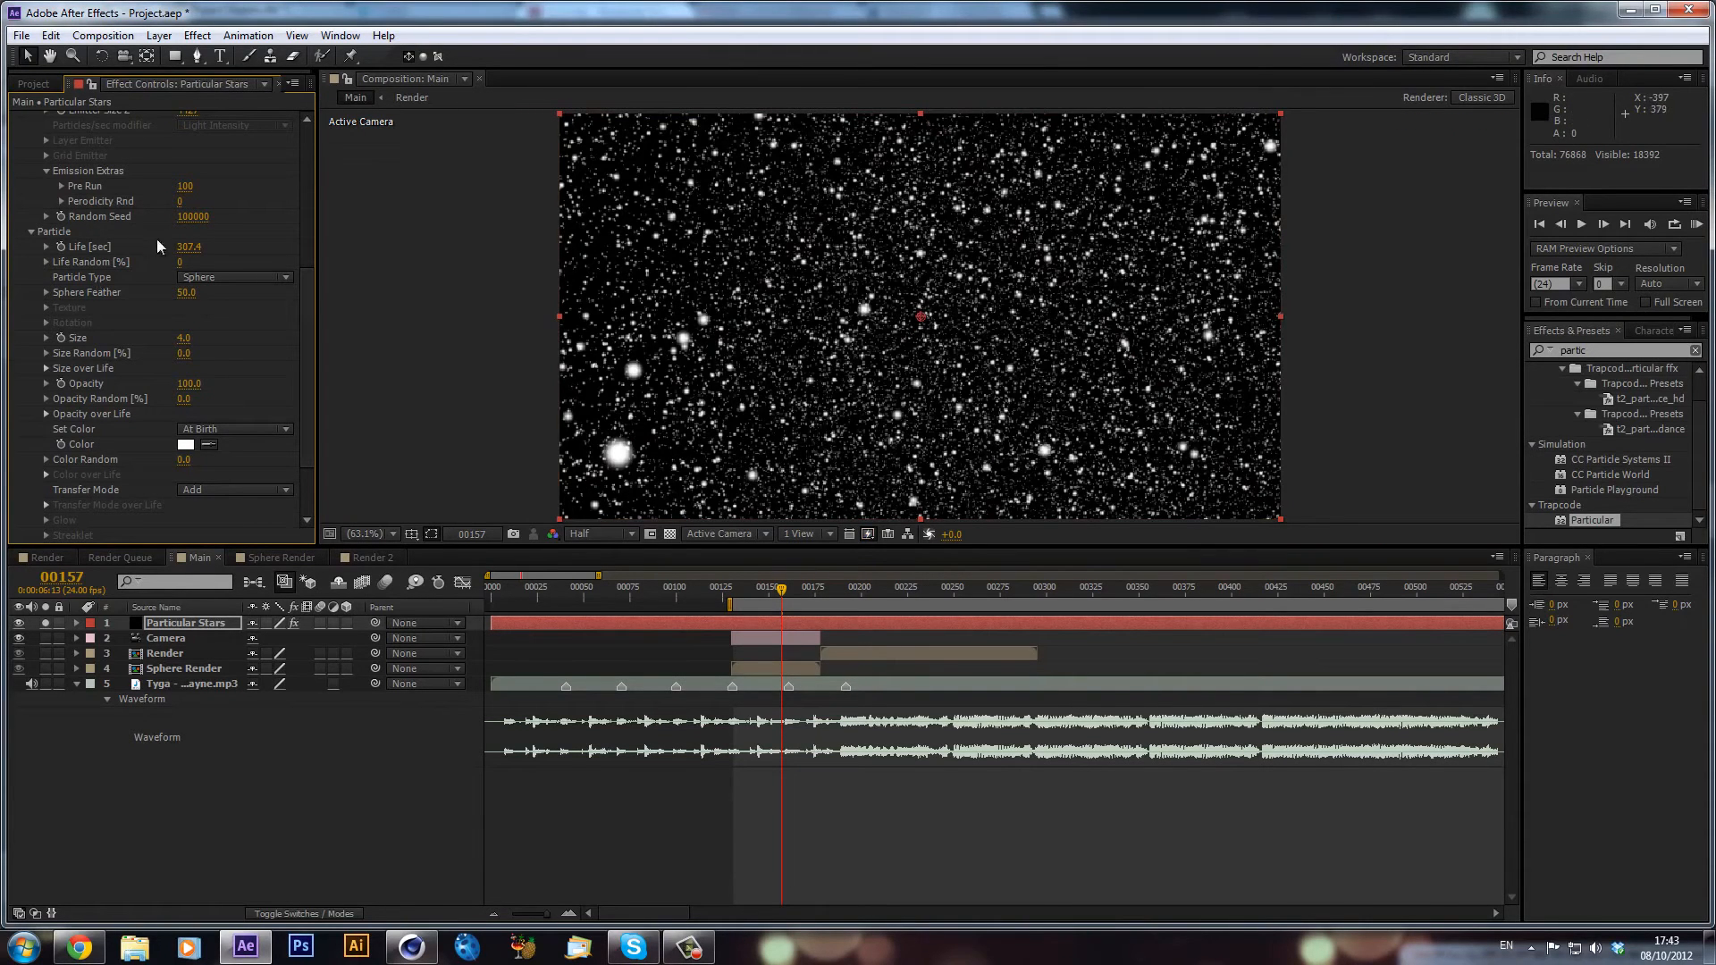
left_click(735, 592)
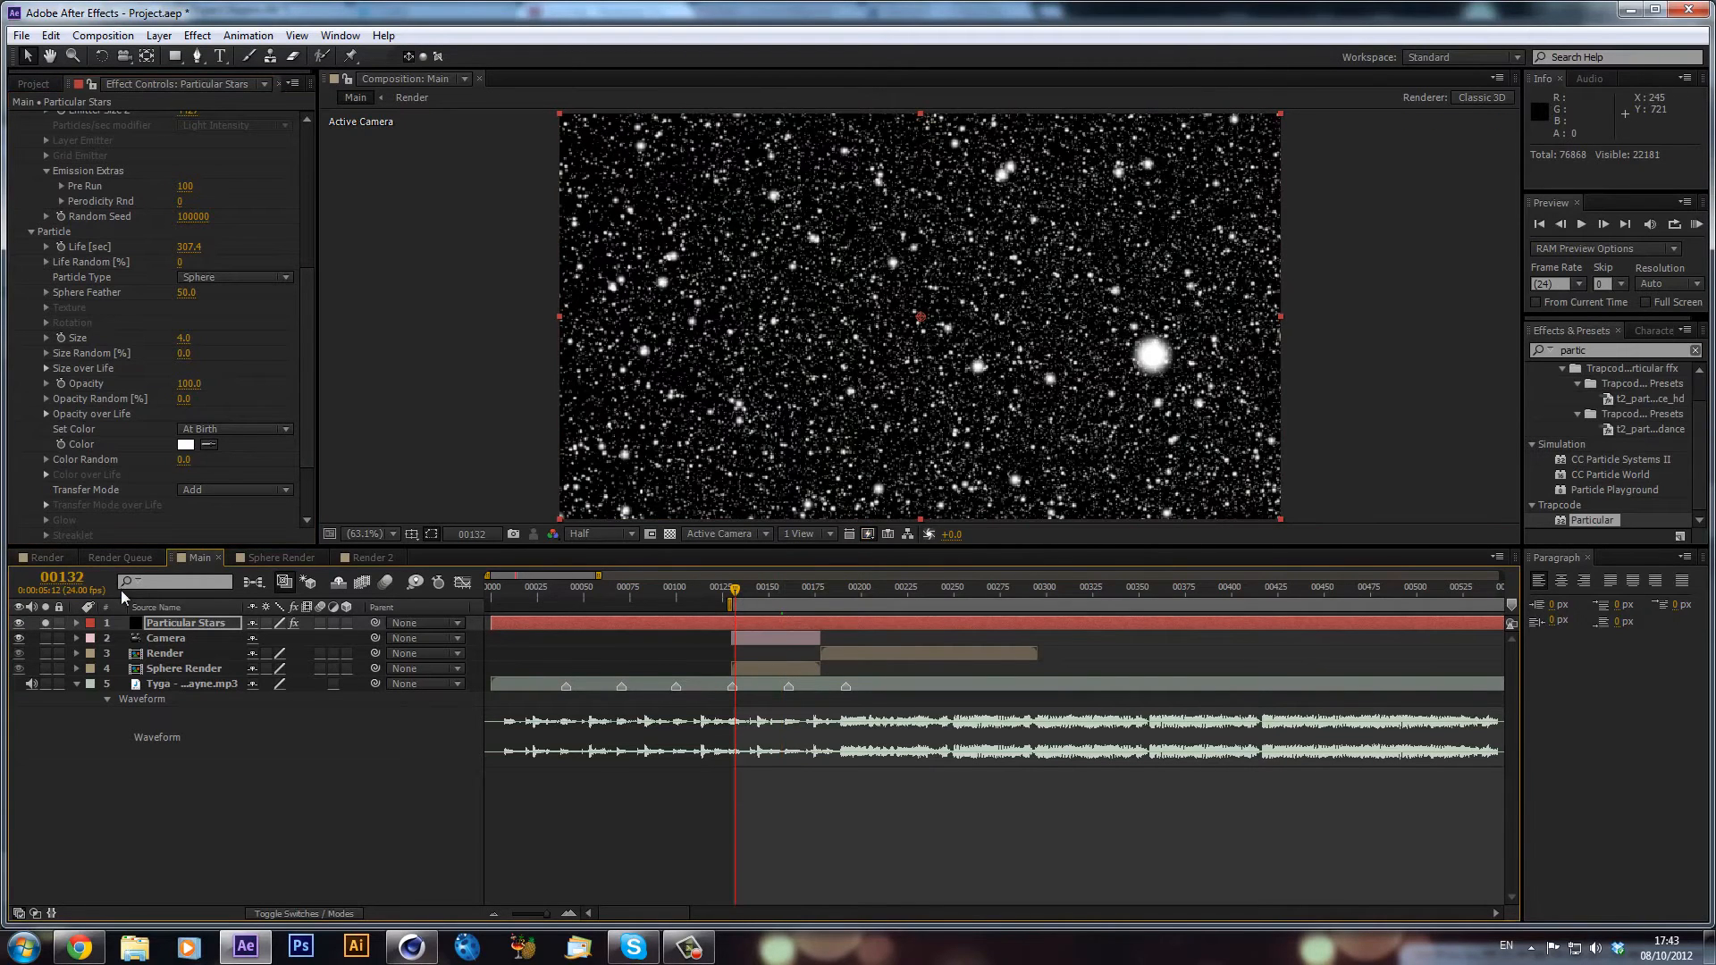
- Switch the timeline's time display from frames to timecode and place the current time at 0:00:05:12
left_click(59, 581)
left_click(57, 774)
left_click(56, 579, "ctrl")
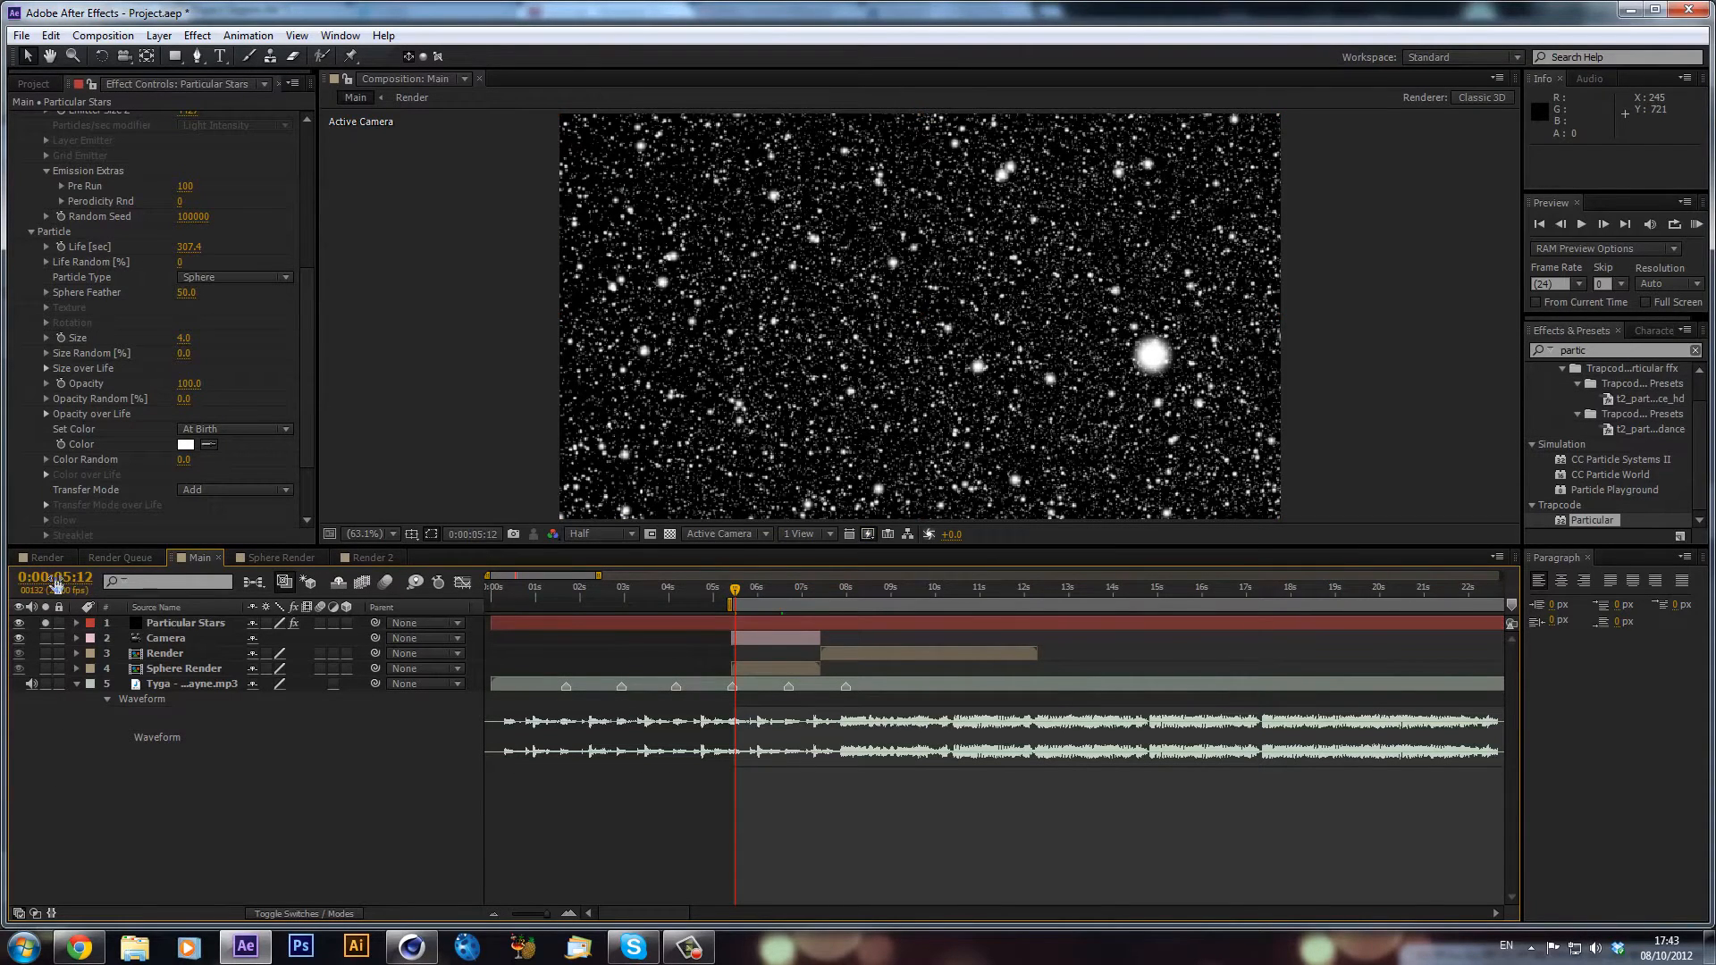
left_click(55, 580, "ctrl")
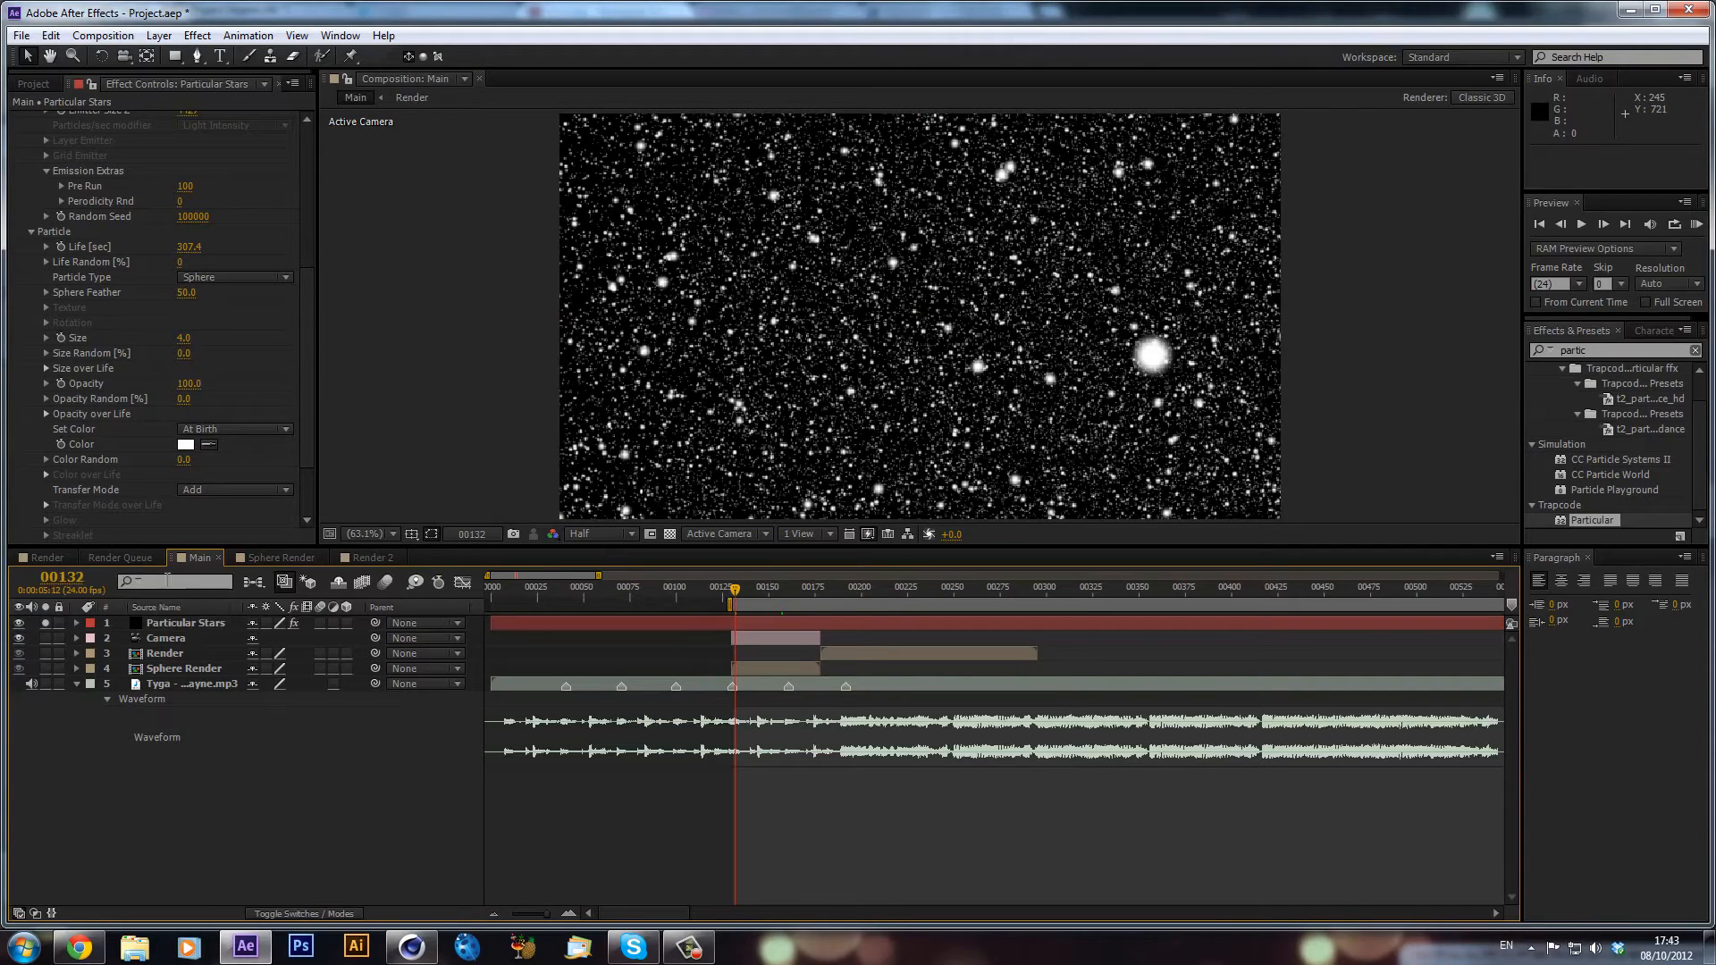
left_click(56, 581, "ctrl")
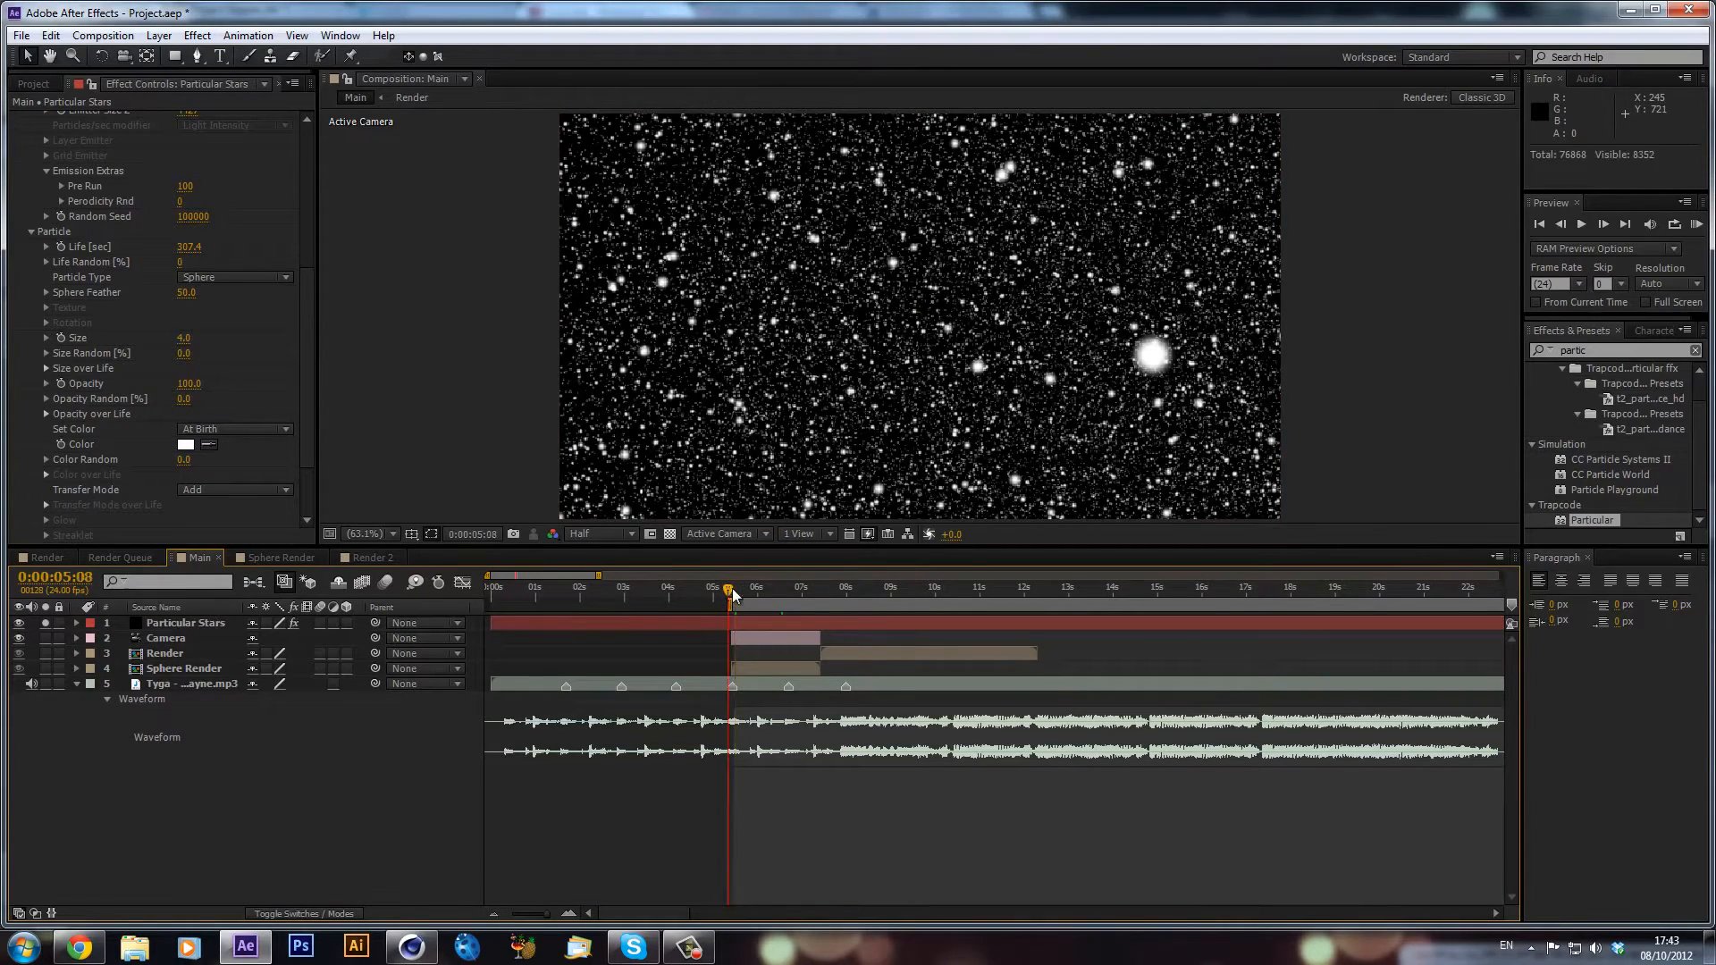
left_click_drag(730, 592, 735, 593)
- Try a particle Size of 10 and undo the change
left_click(184, 338)
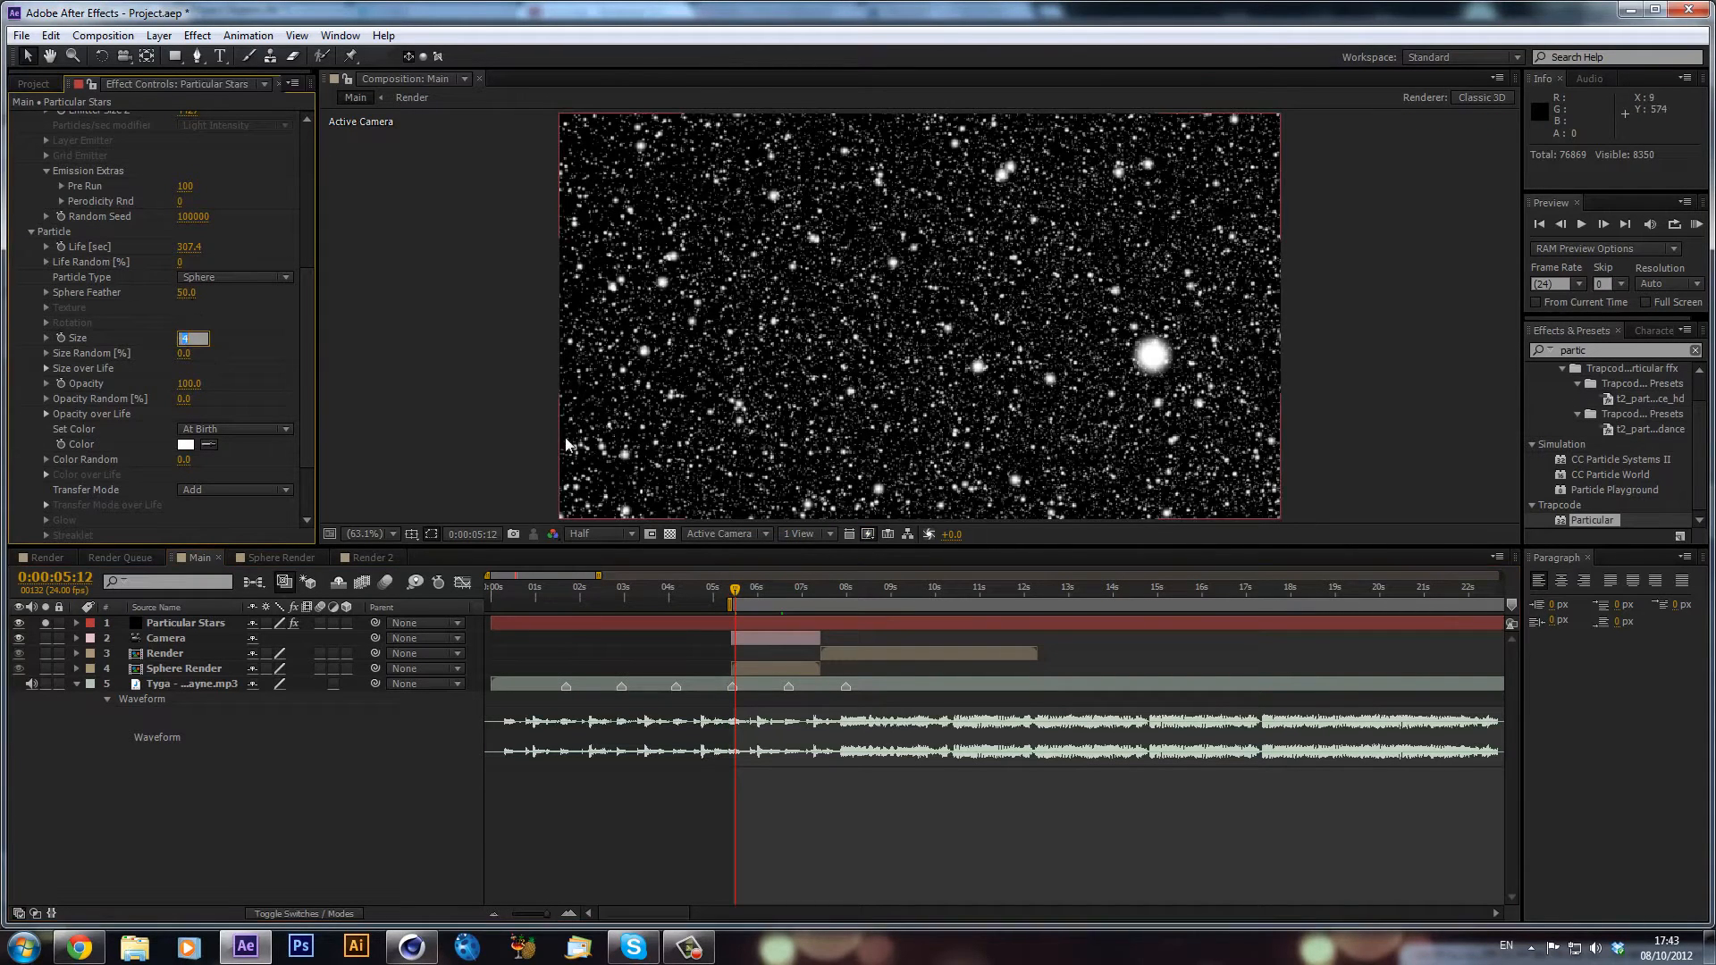
type("10")
key("Return")
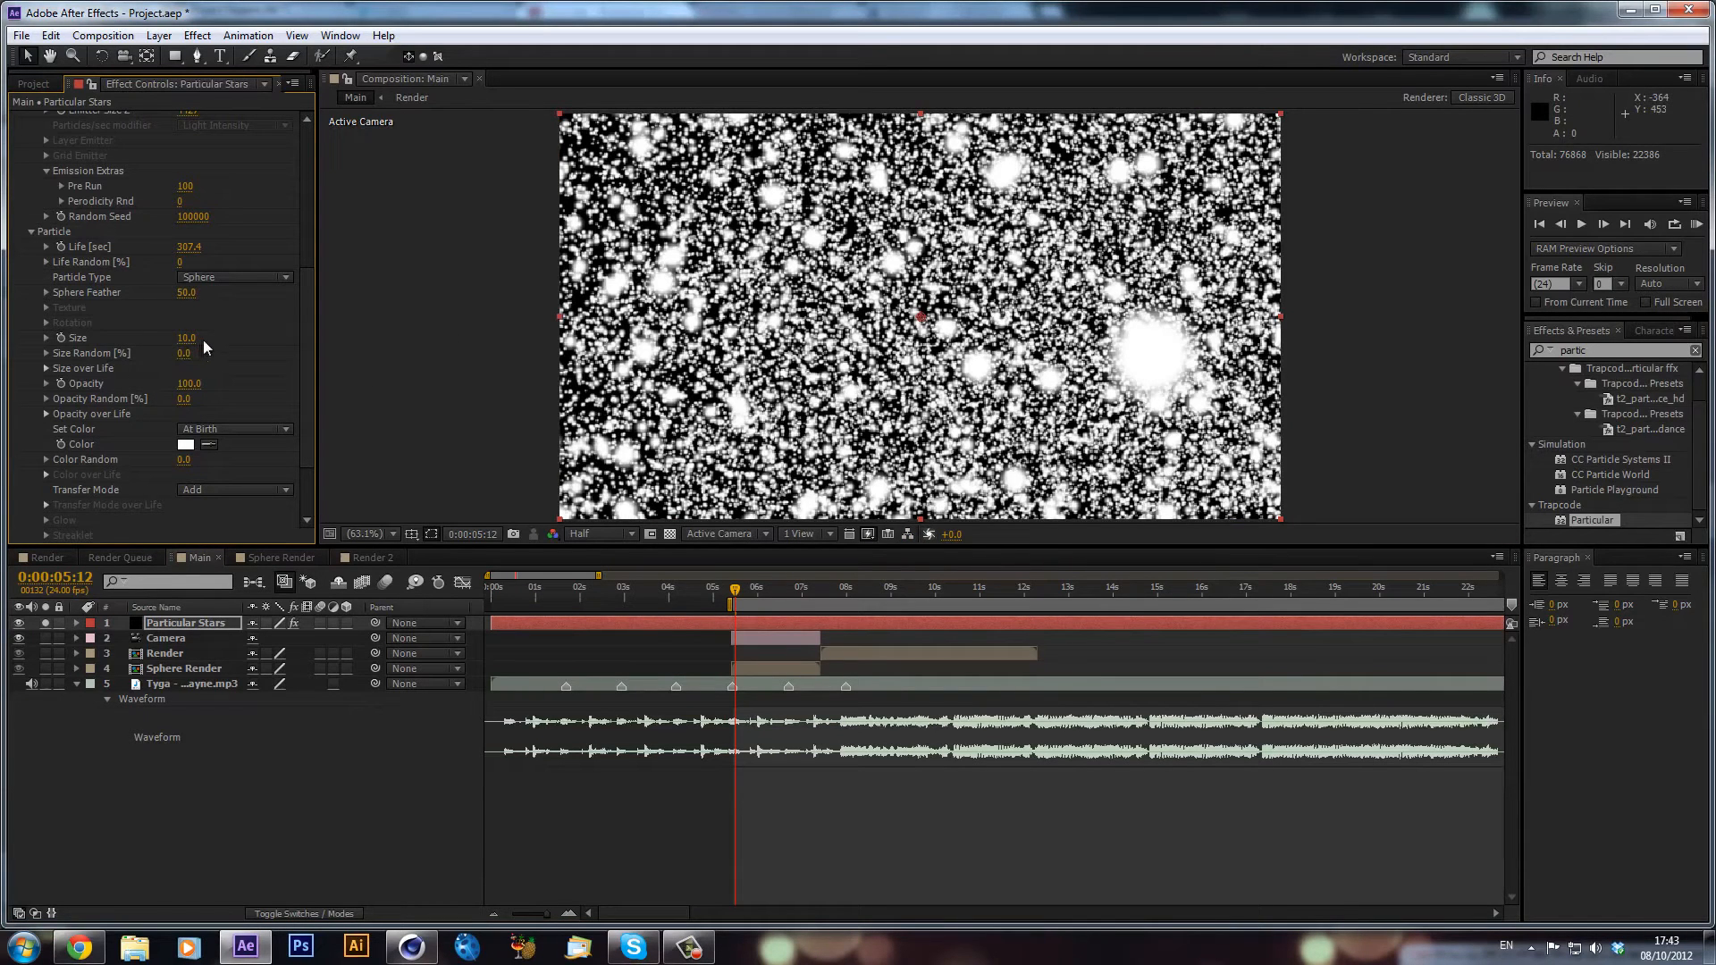
key("ctrl+z")
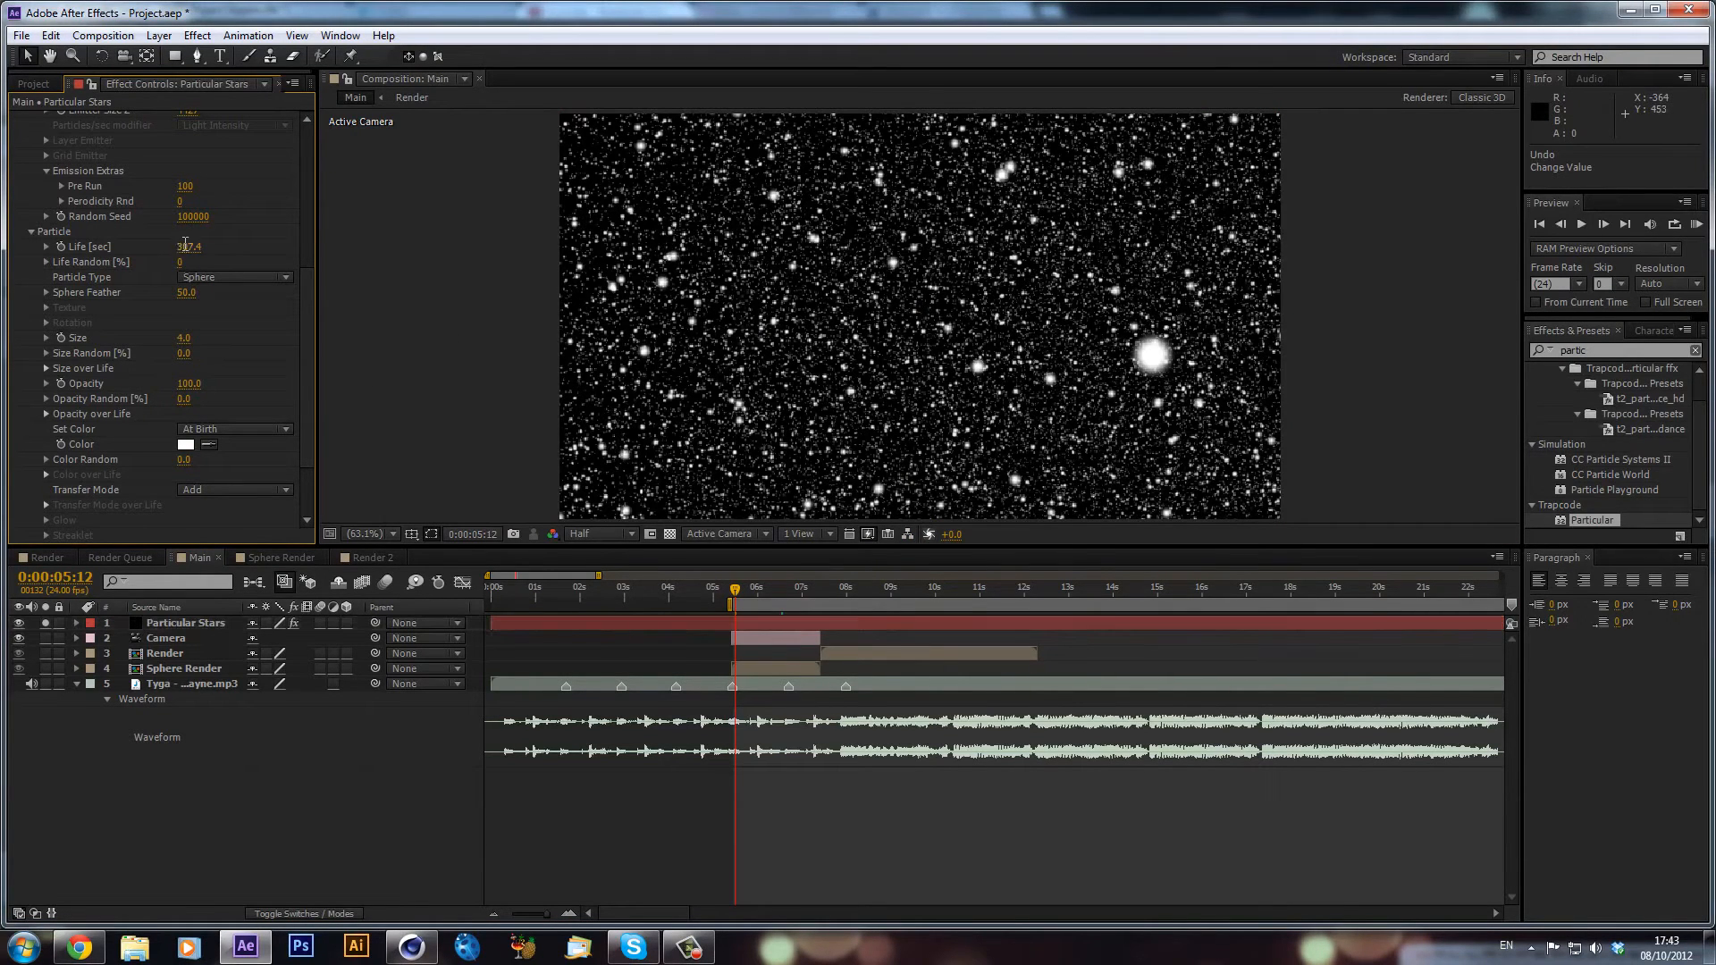
- Set the particle Life to 15 seconds
left_click(187, 247)
type("10")
key("Return")
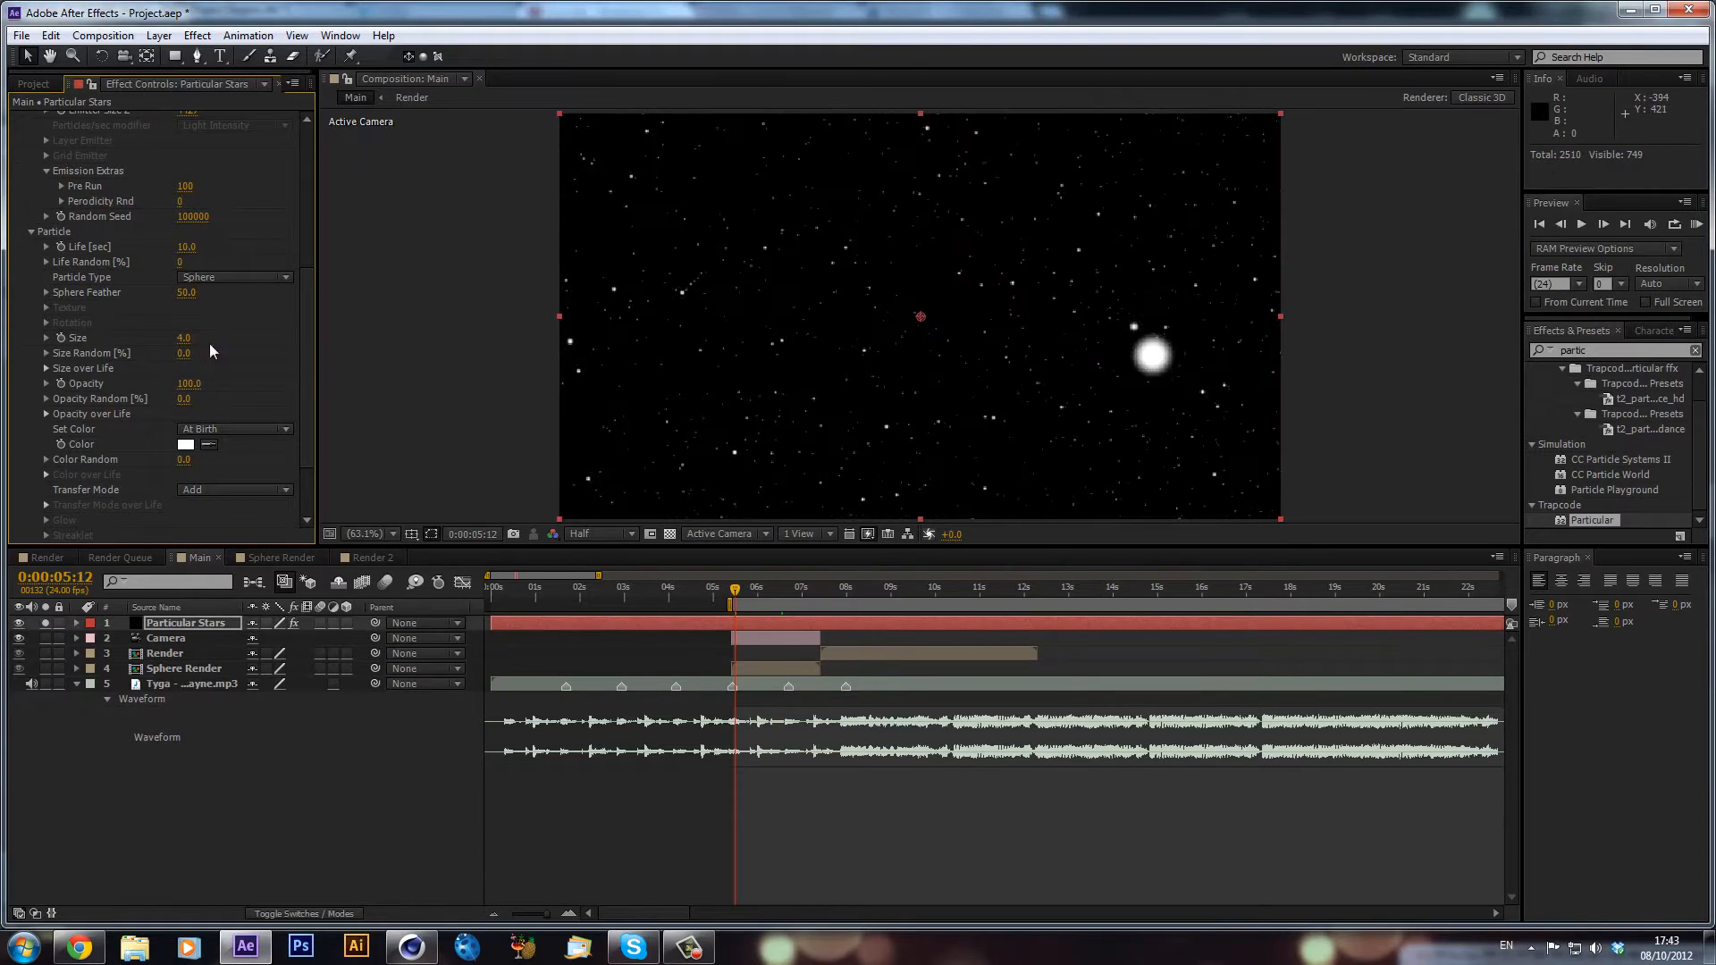
left_click(189, 250)
type("15")
key("Return")
- Reduce the emitter's Particles/sec to 80 and preview the star field up to 0:00:06:17
scroll(216, 288, "up", 7)
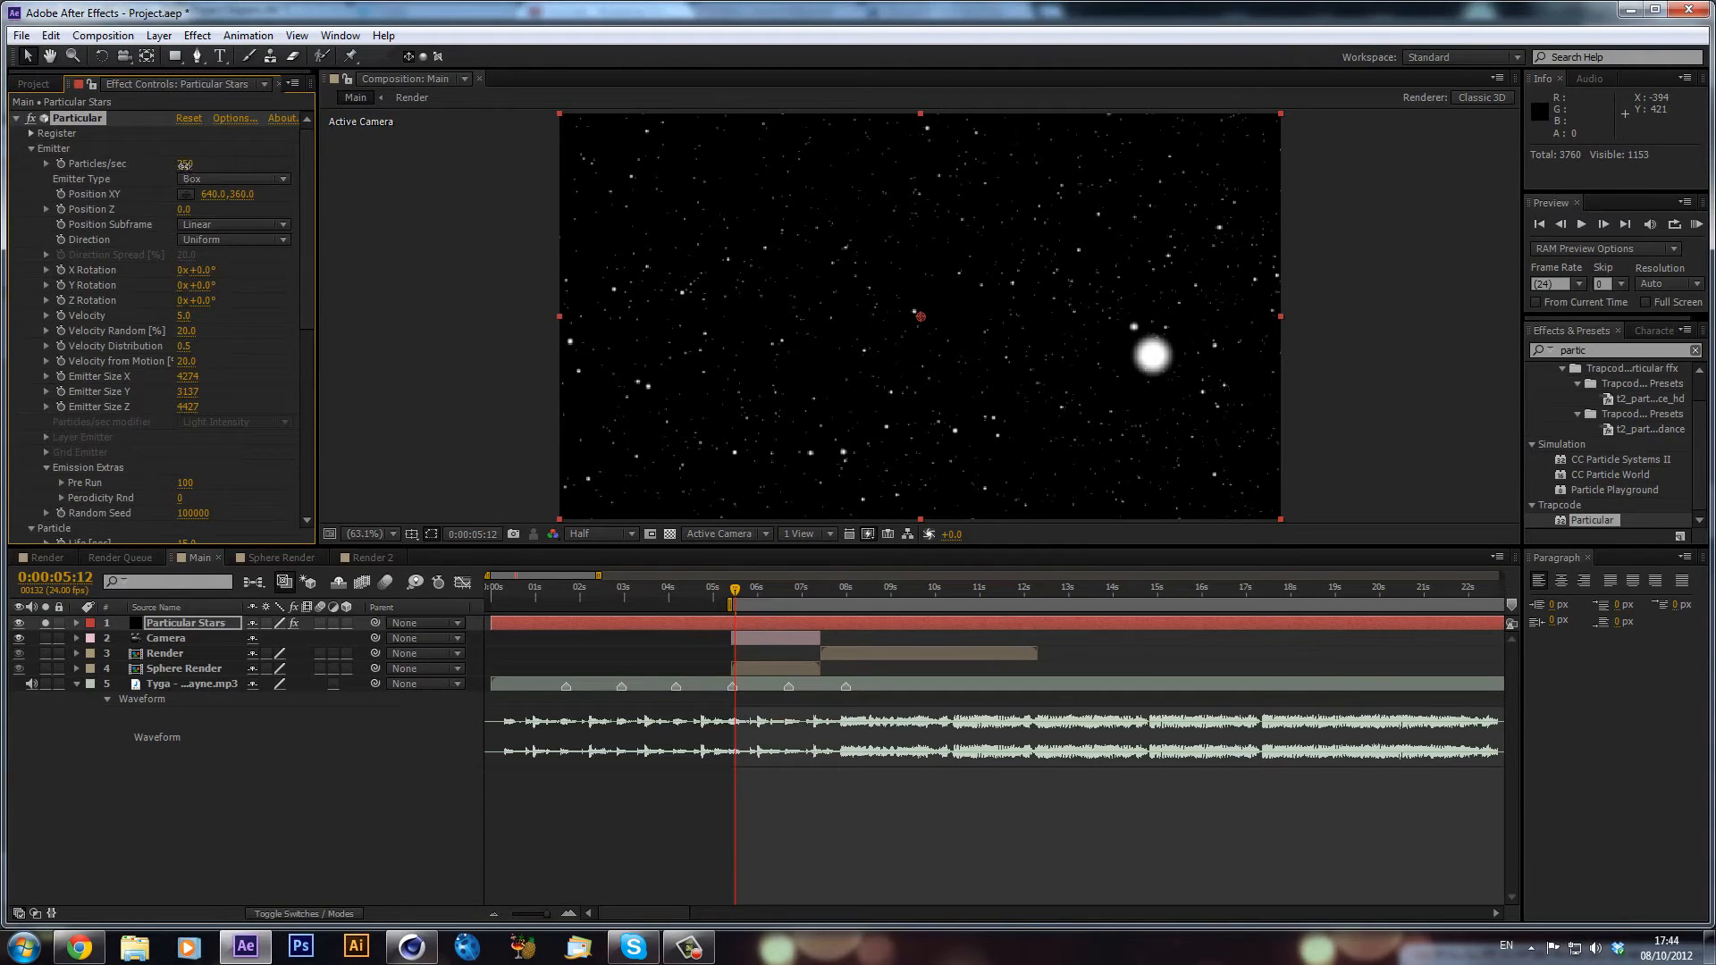
left_click(183, 165)
type("2")
key("Return")
left_click(185, 166)
type("150")
key("Return")
left_click(186, 164)
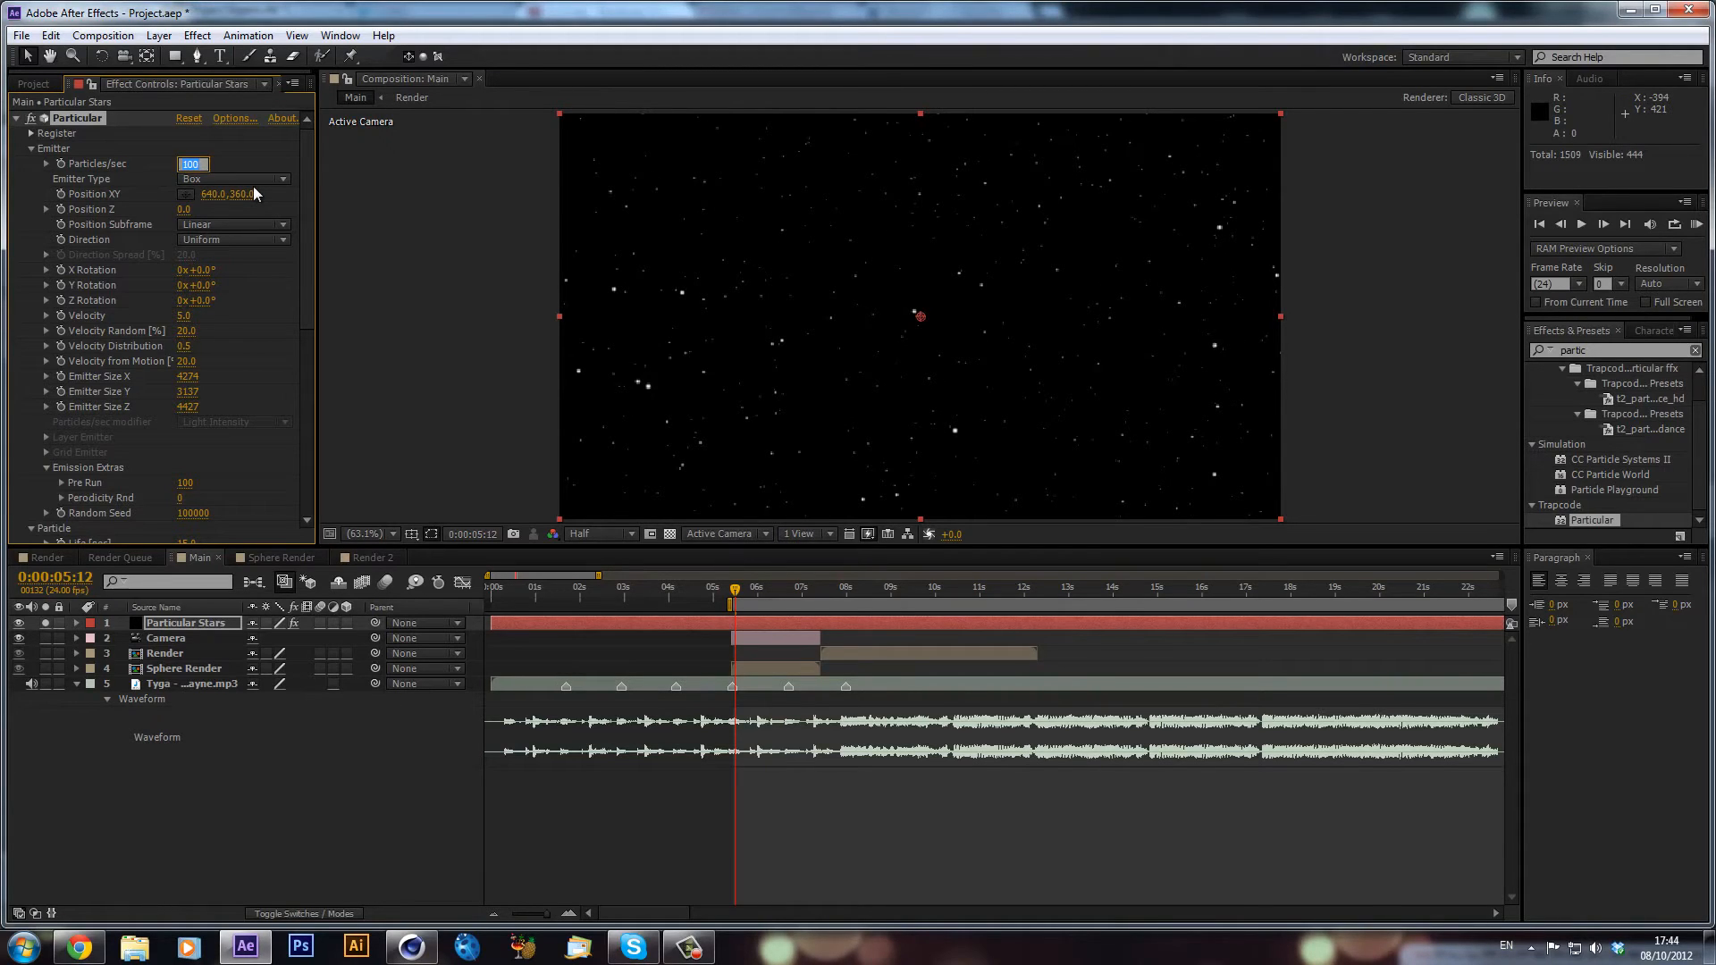
type("80")
key("Return")
left_click_drag(734, 590, 790, 593)
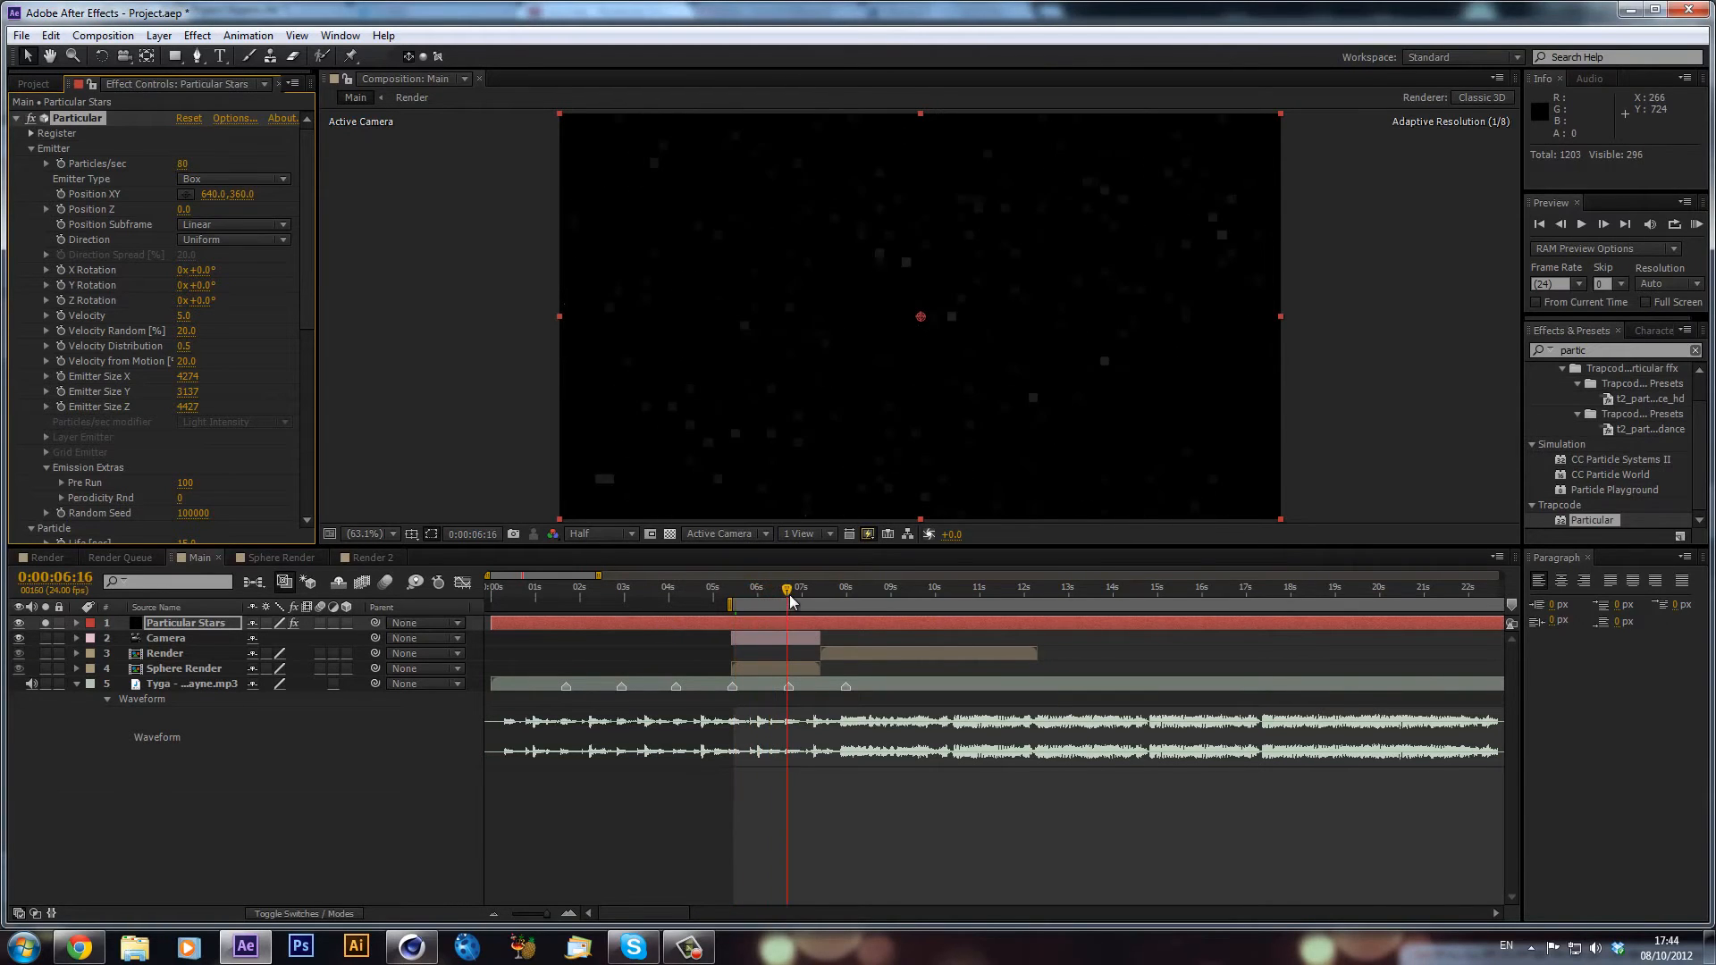
- Review the Particular settings and temporarily unsolo the Particular Stars layer to compare the stars with the sphere render
scroll(217, 298, "down", 8)
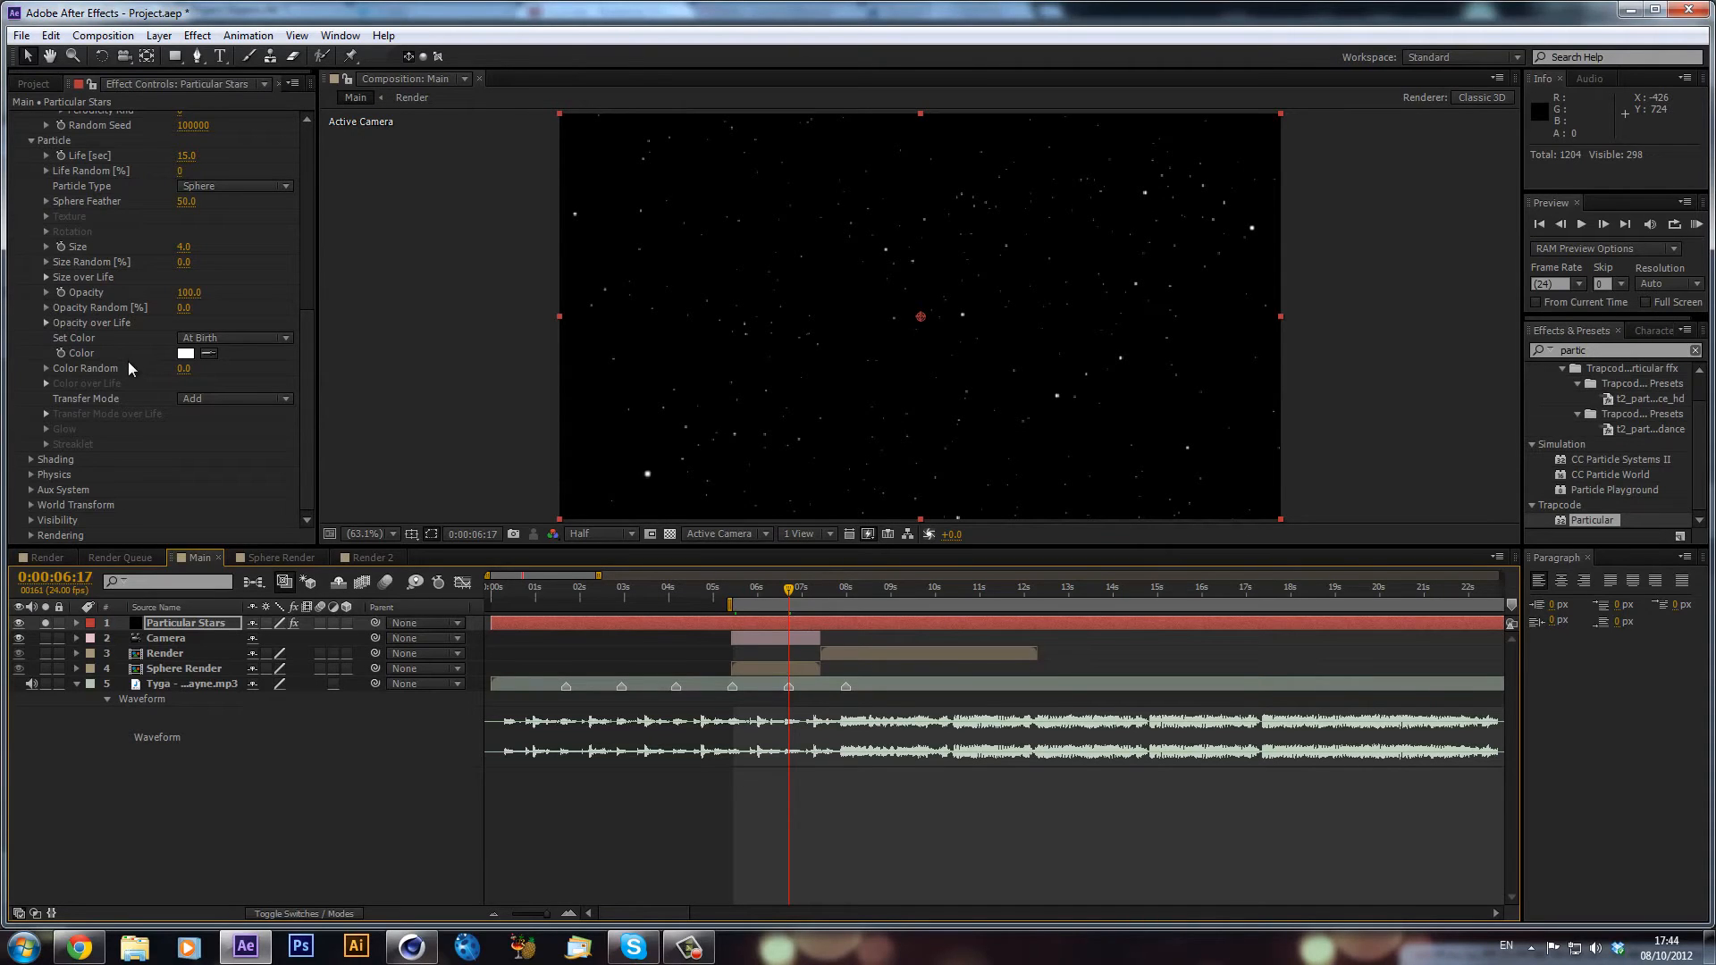
scroll(127, 361, "up", 8)
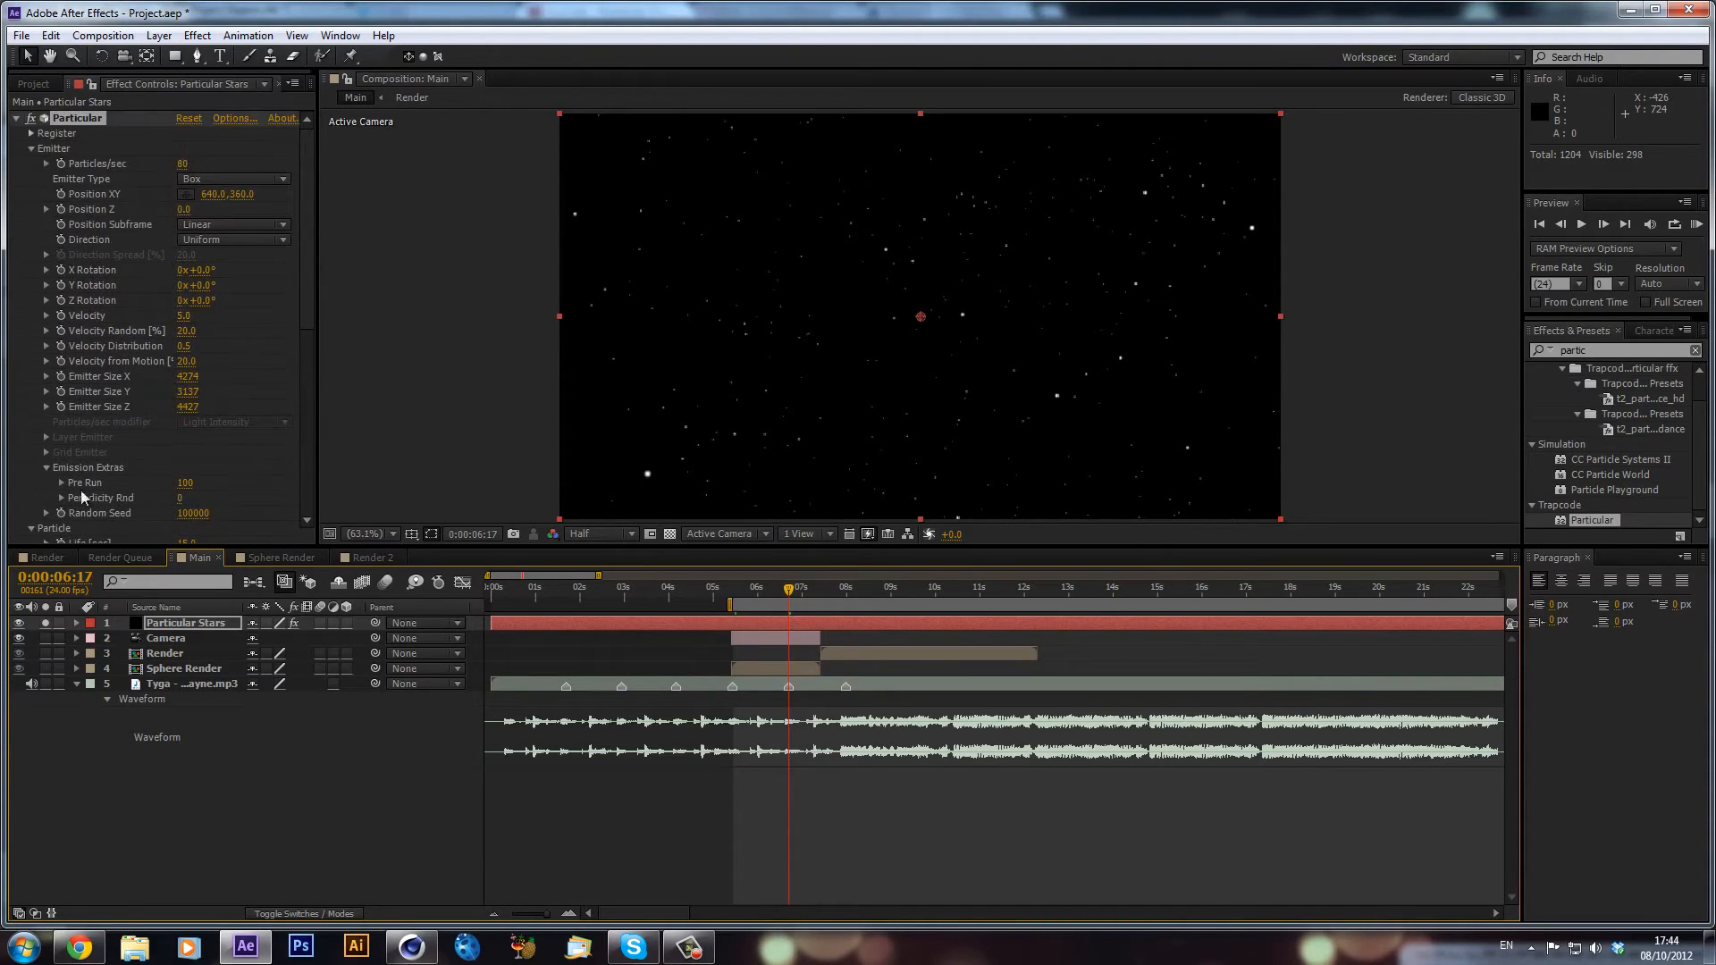
left_click(45, 624)
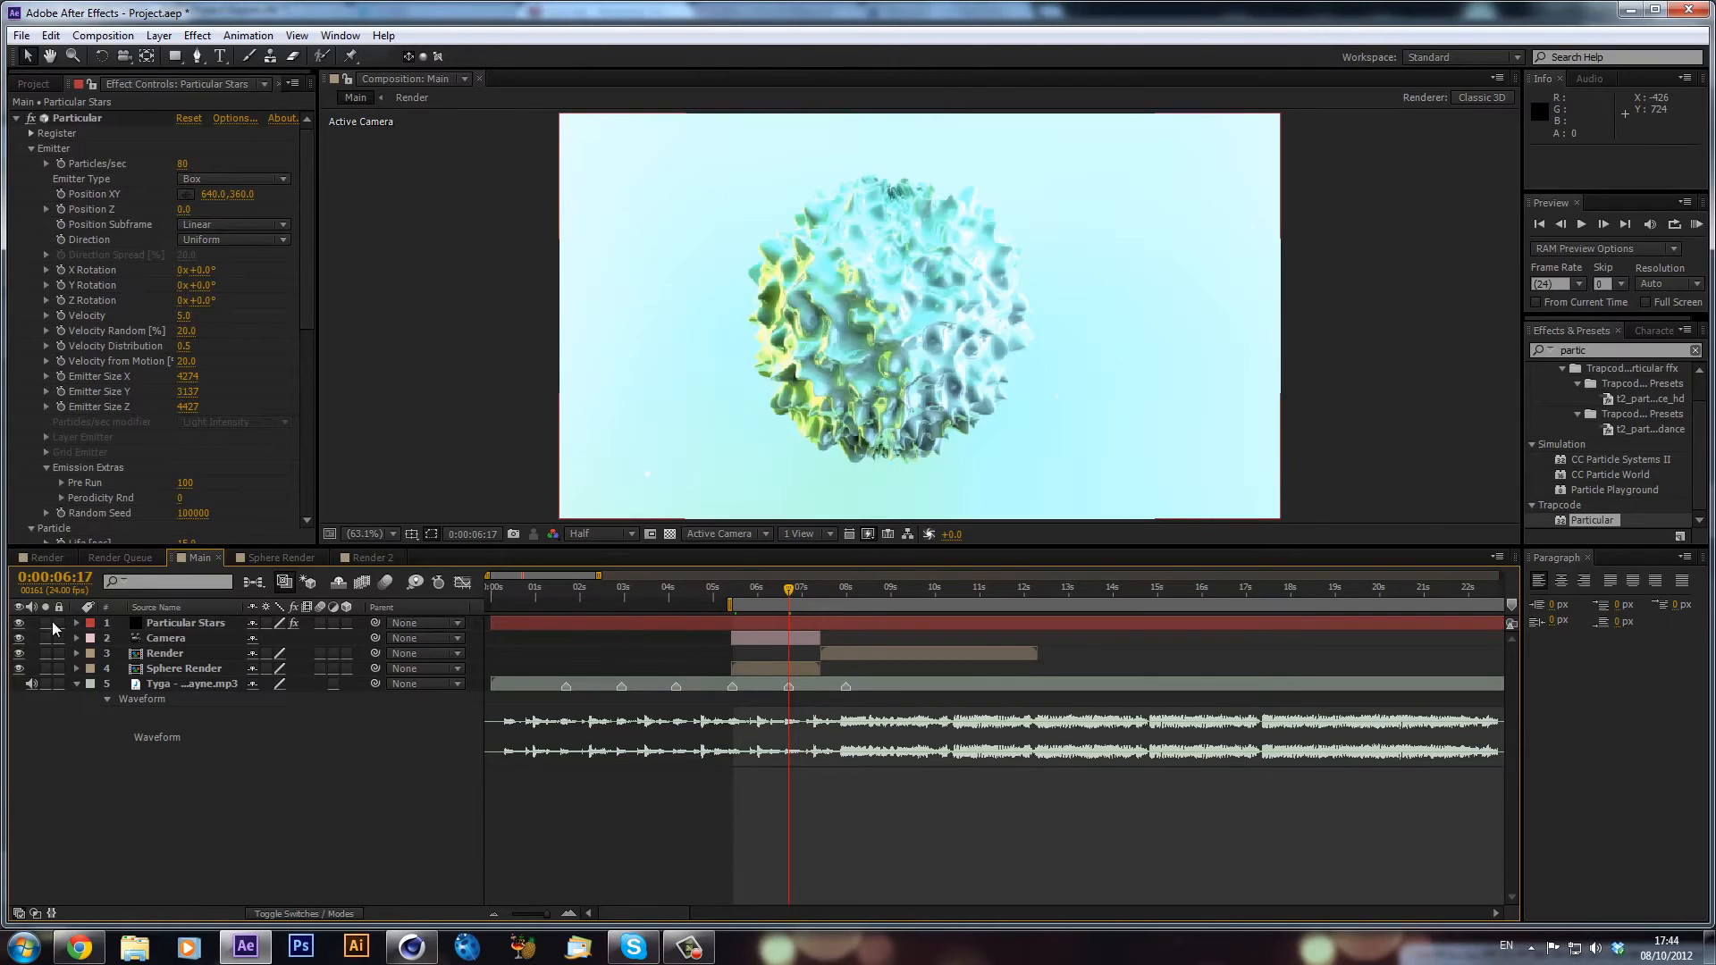
scroll(193, 234, "down", 6)
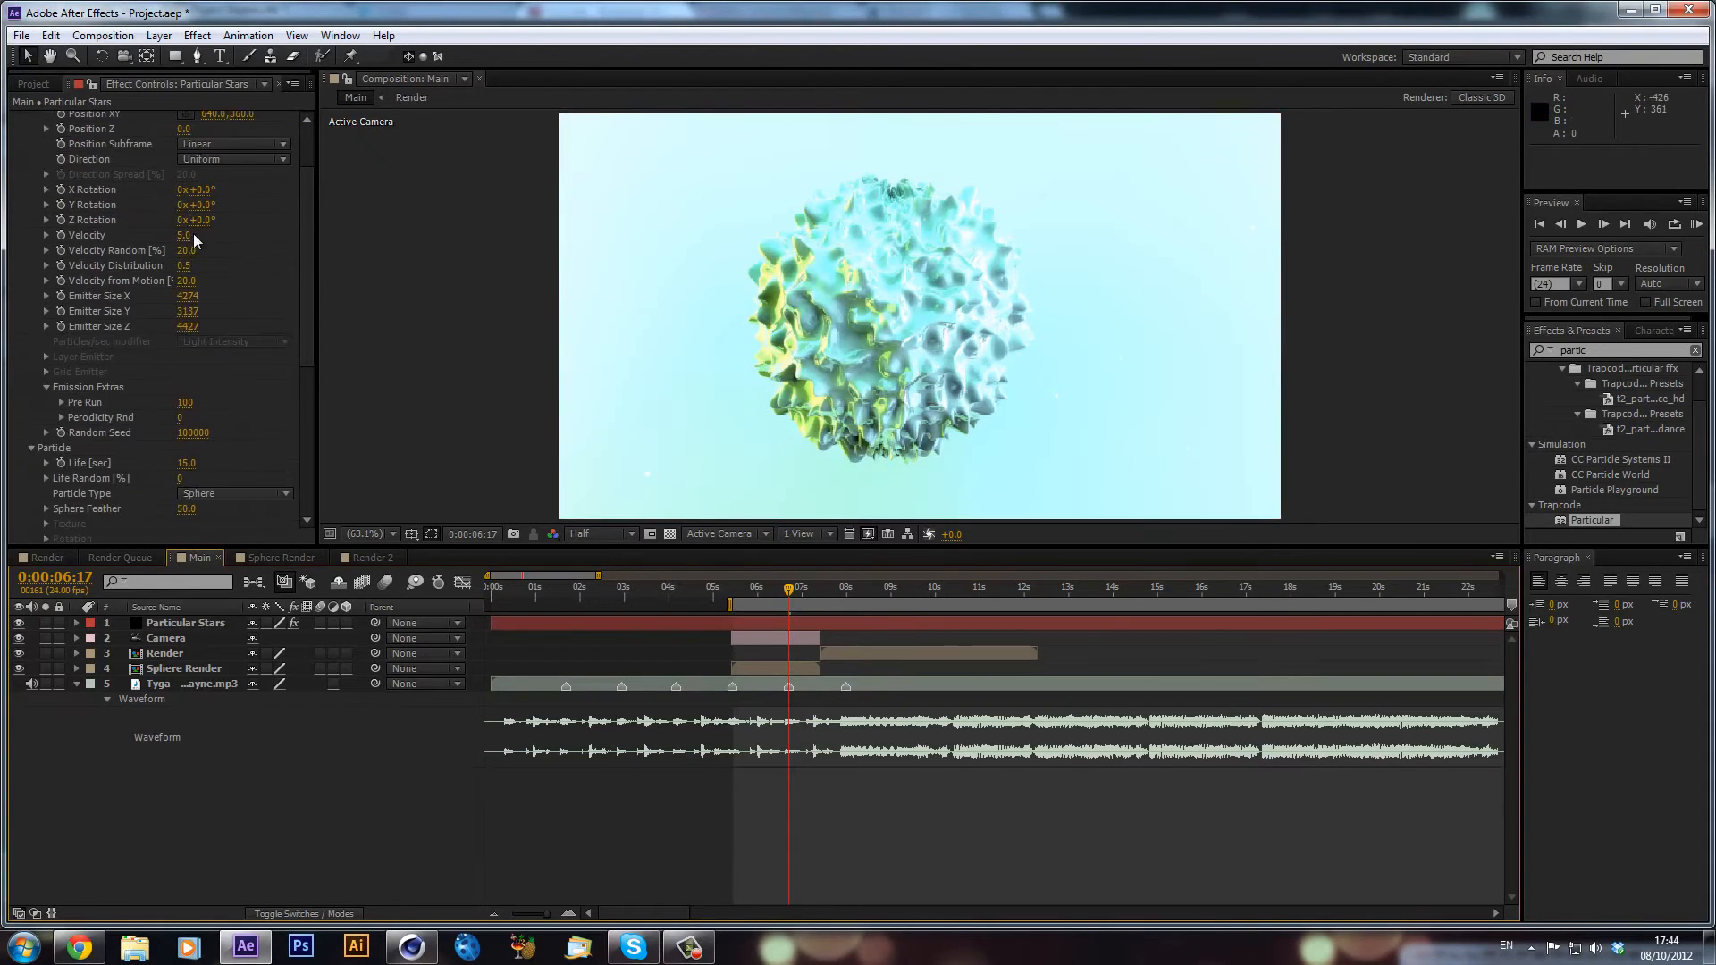
left_click(45, 624)
- Duplicate the Particular Stars layer in the Main composition
scroll(152, 268, "up", 7)
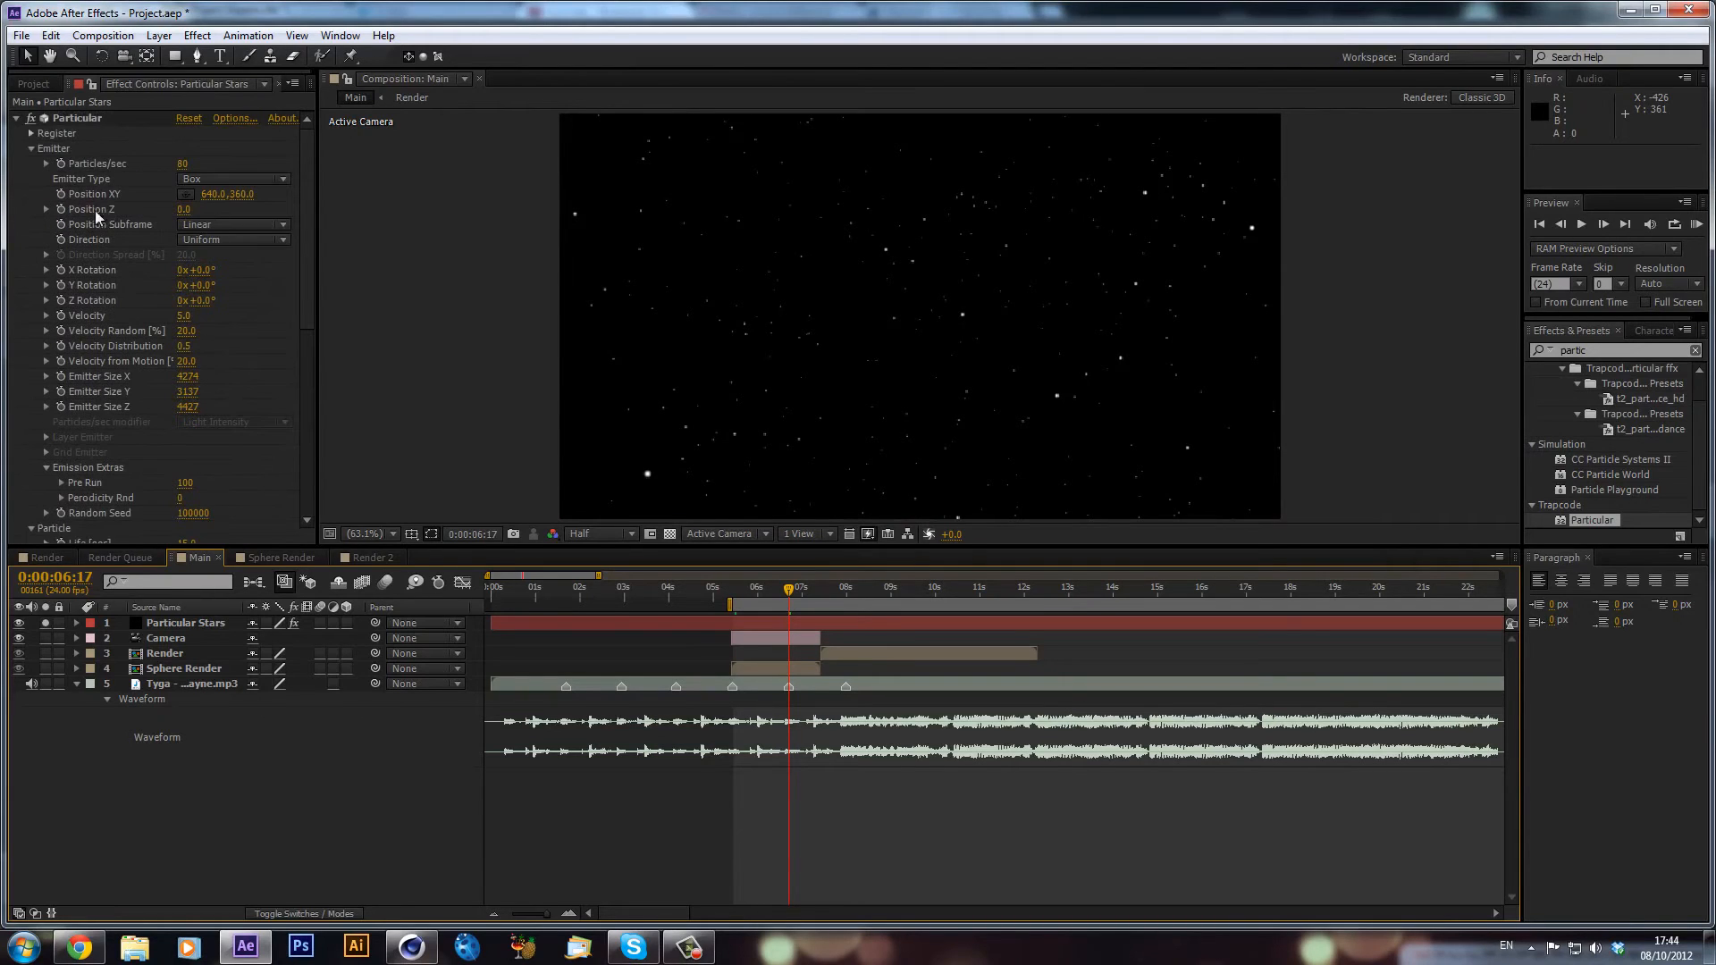
left_click(172, 620)
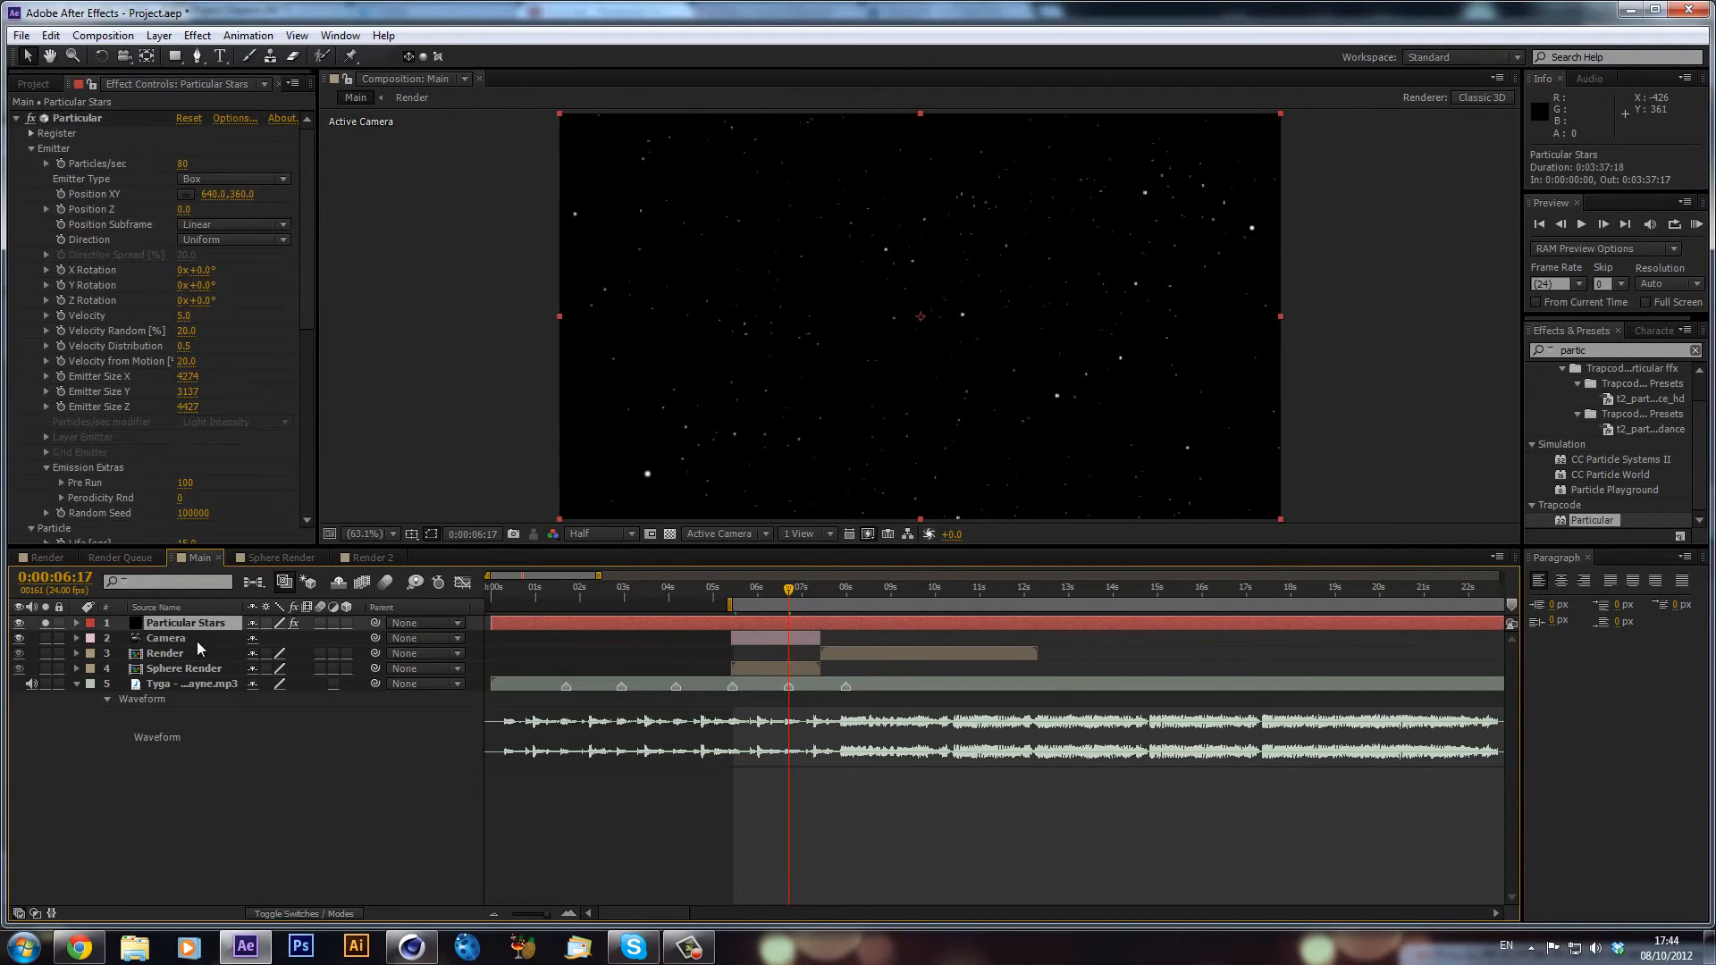
key("ctrl+d")
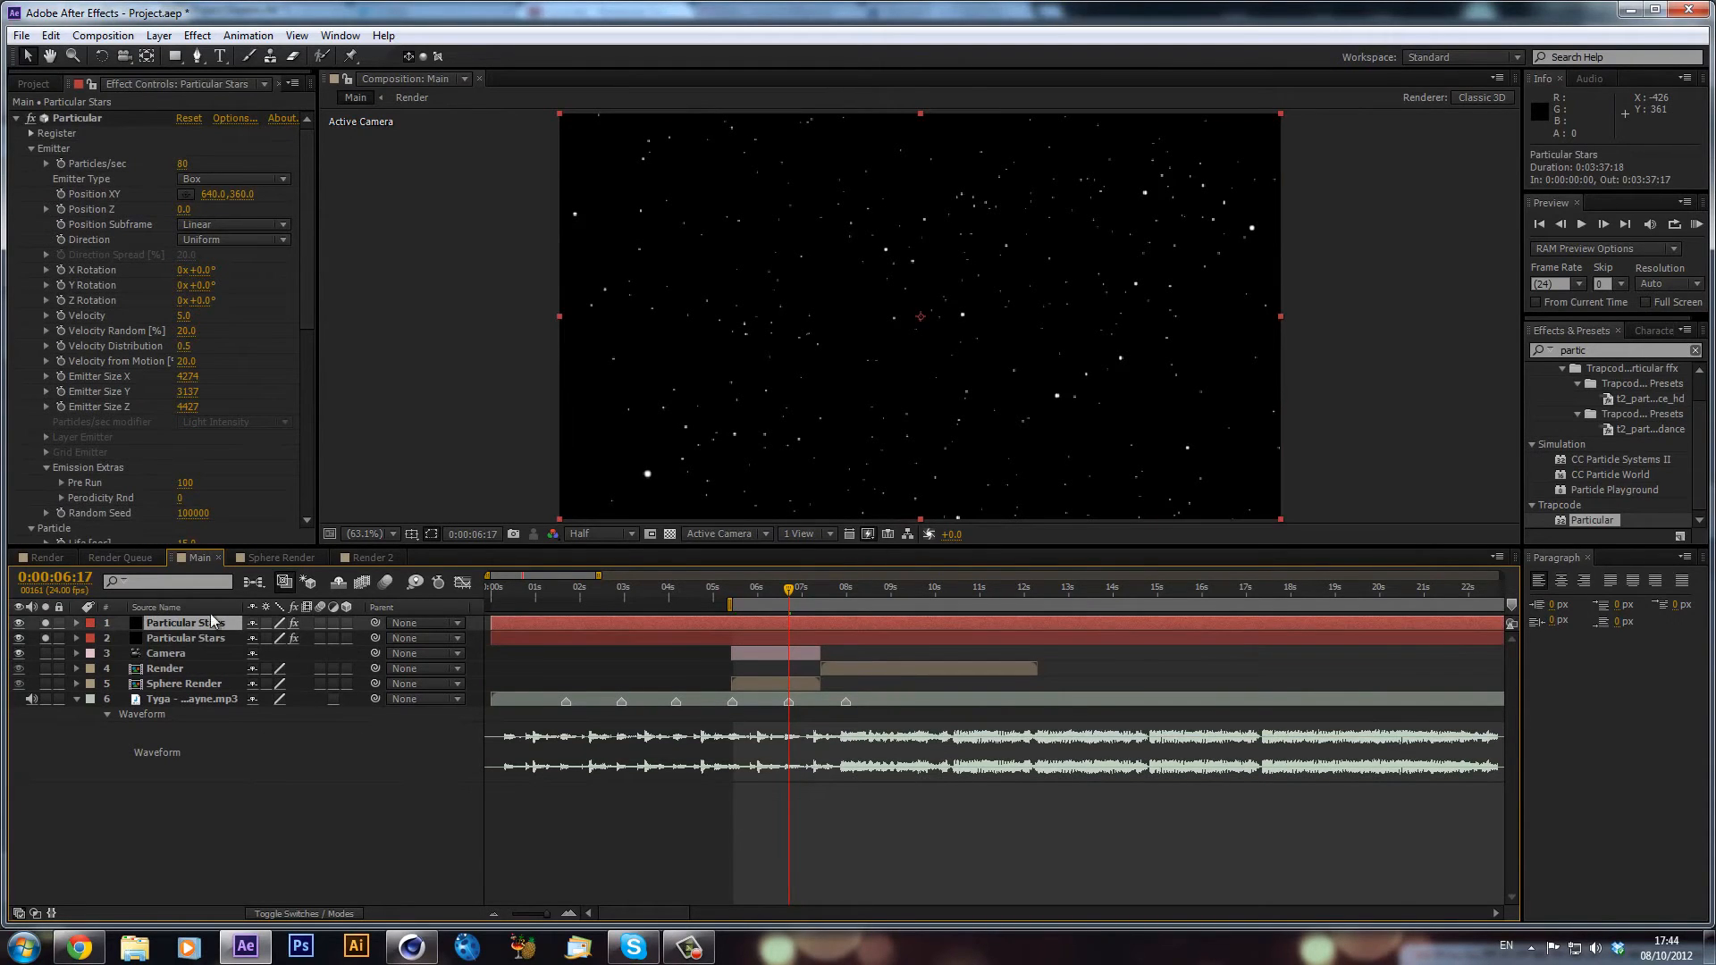
- Rename the duplicated layer to Particular Smoke and set its Particular Particle Type to Cloudlet
key("Return")
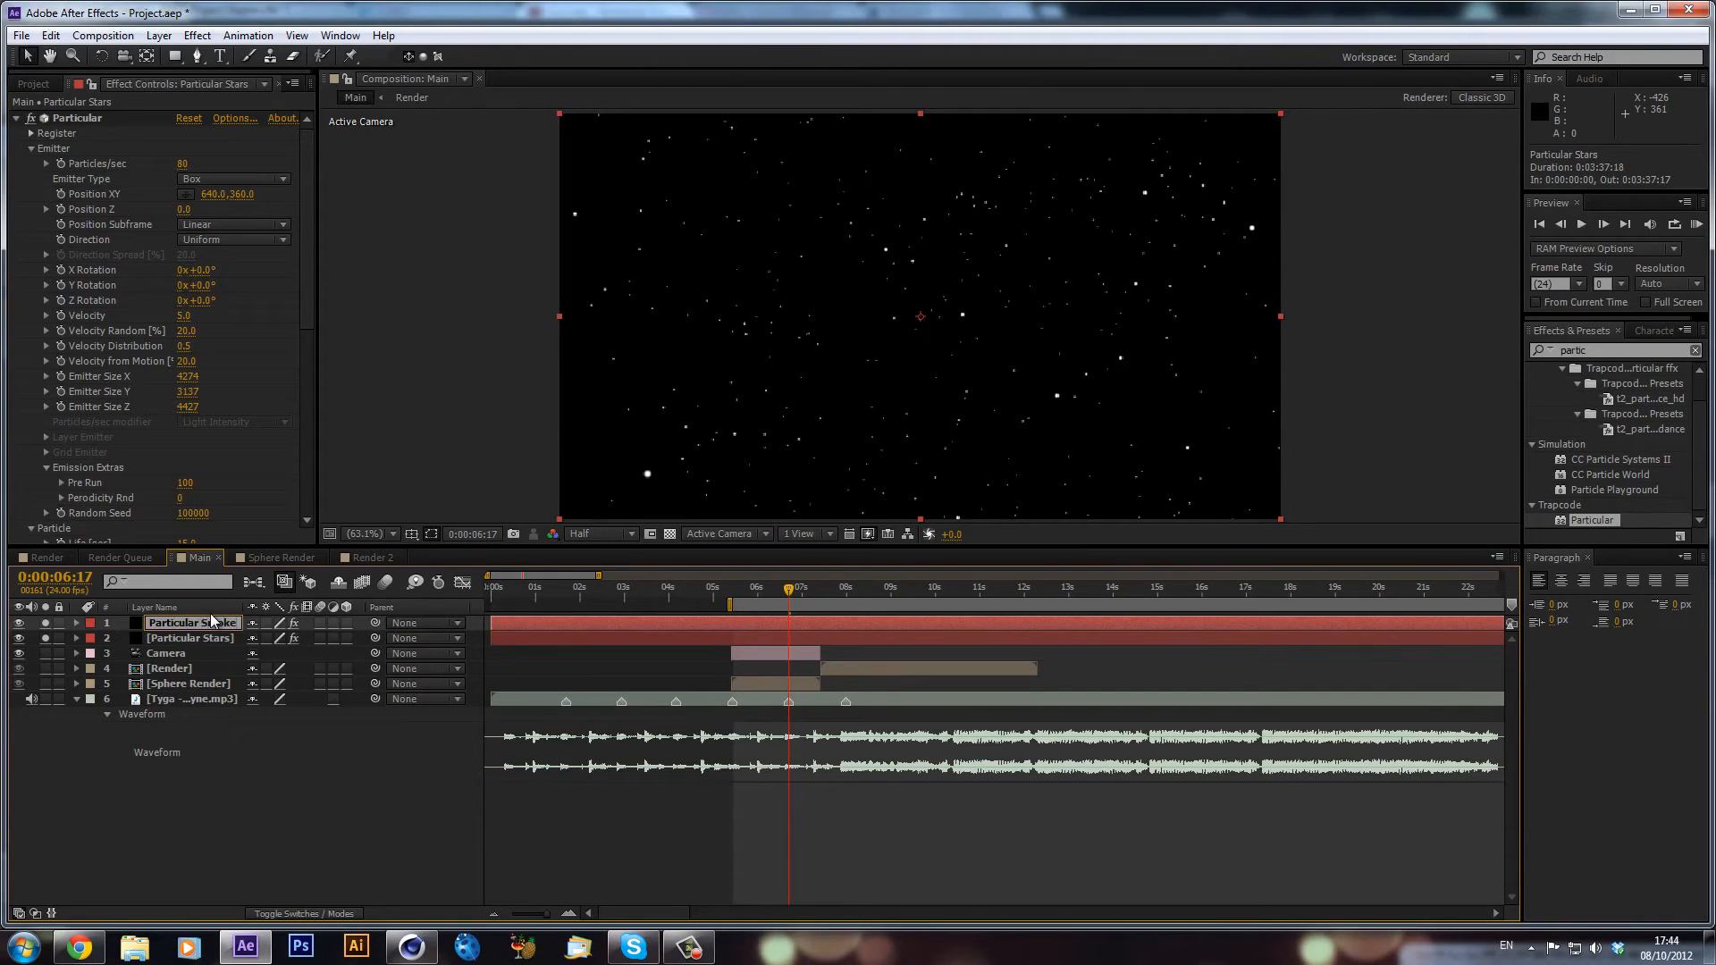
key("Return")
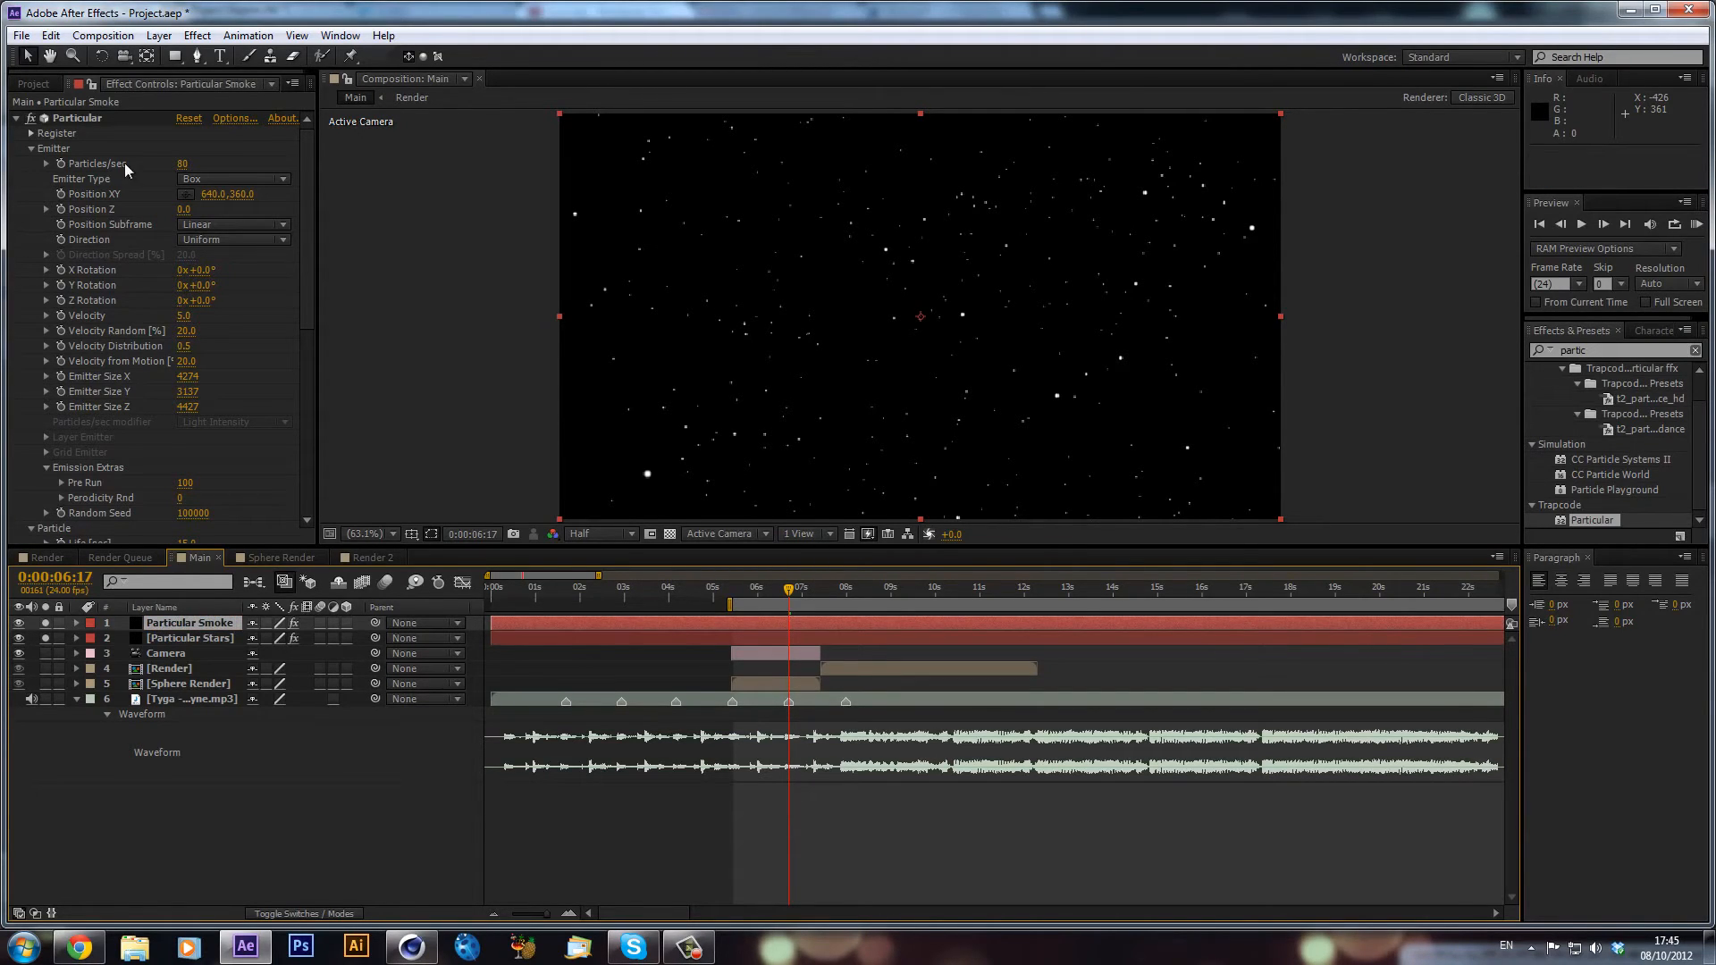
scroll(99, 279, "down", 3)
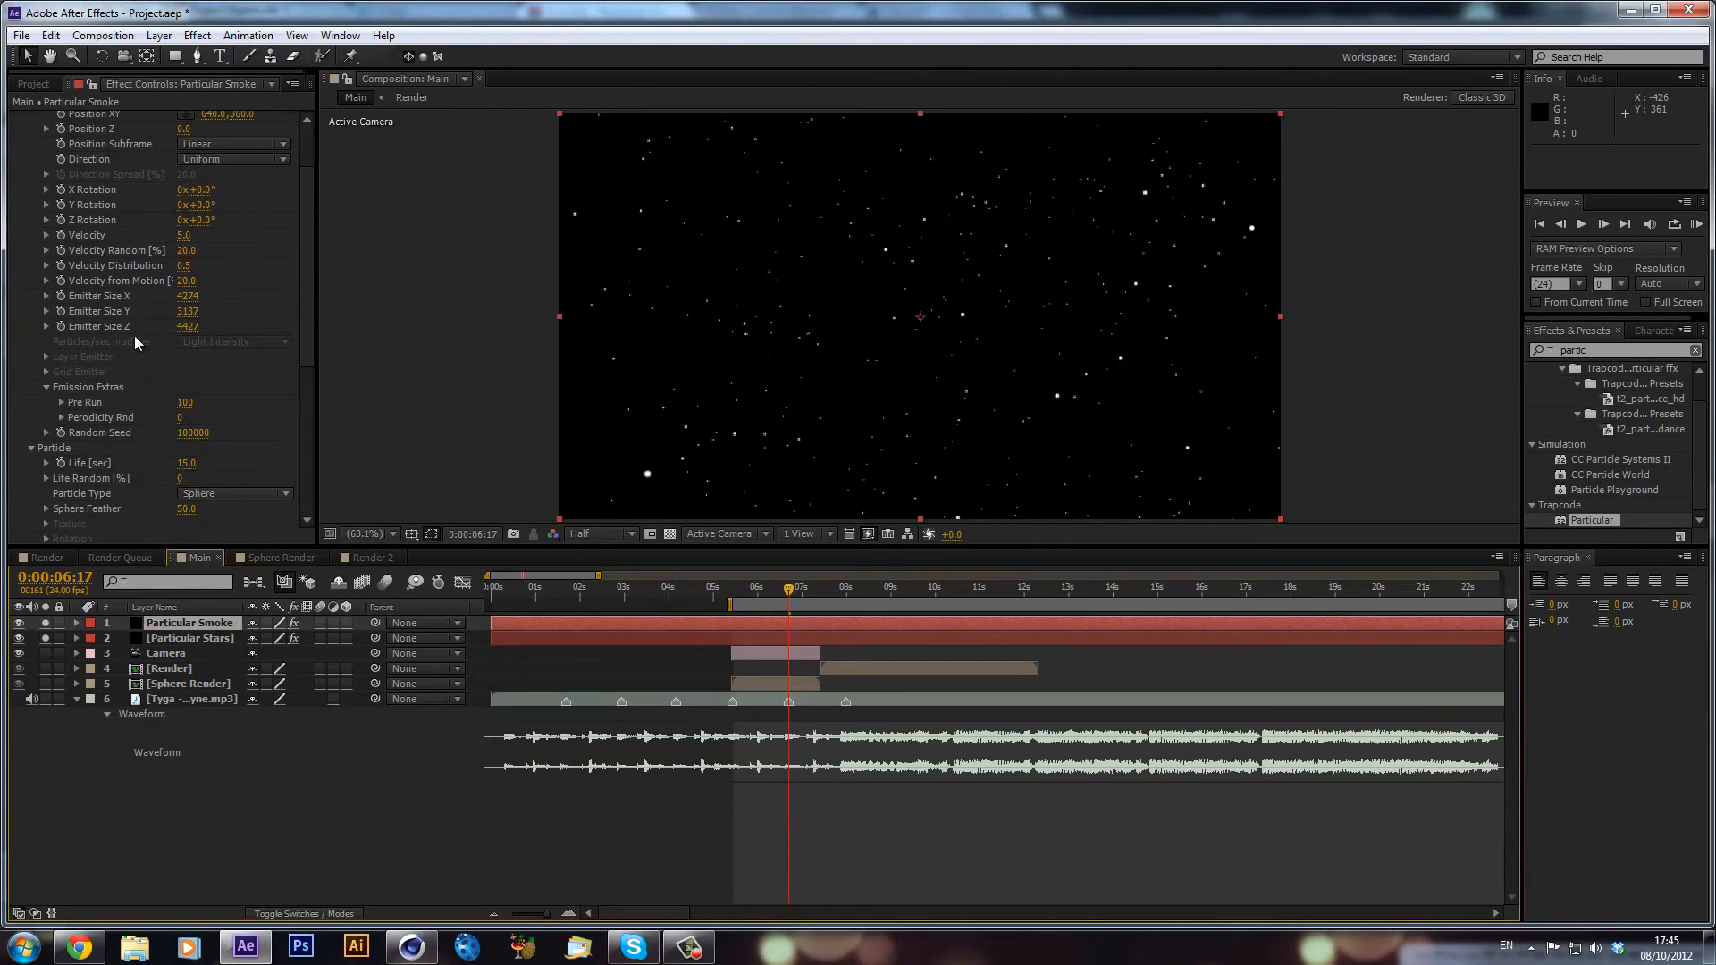
scroll(198, 420, "down", 2)
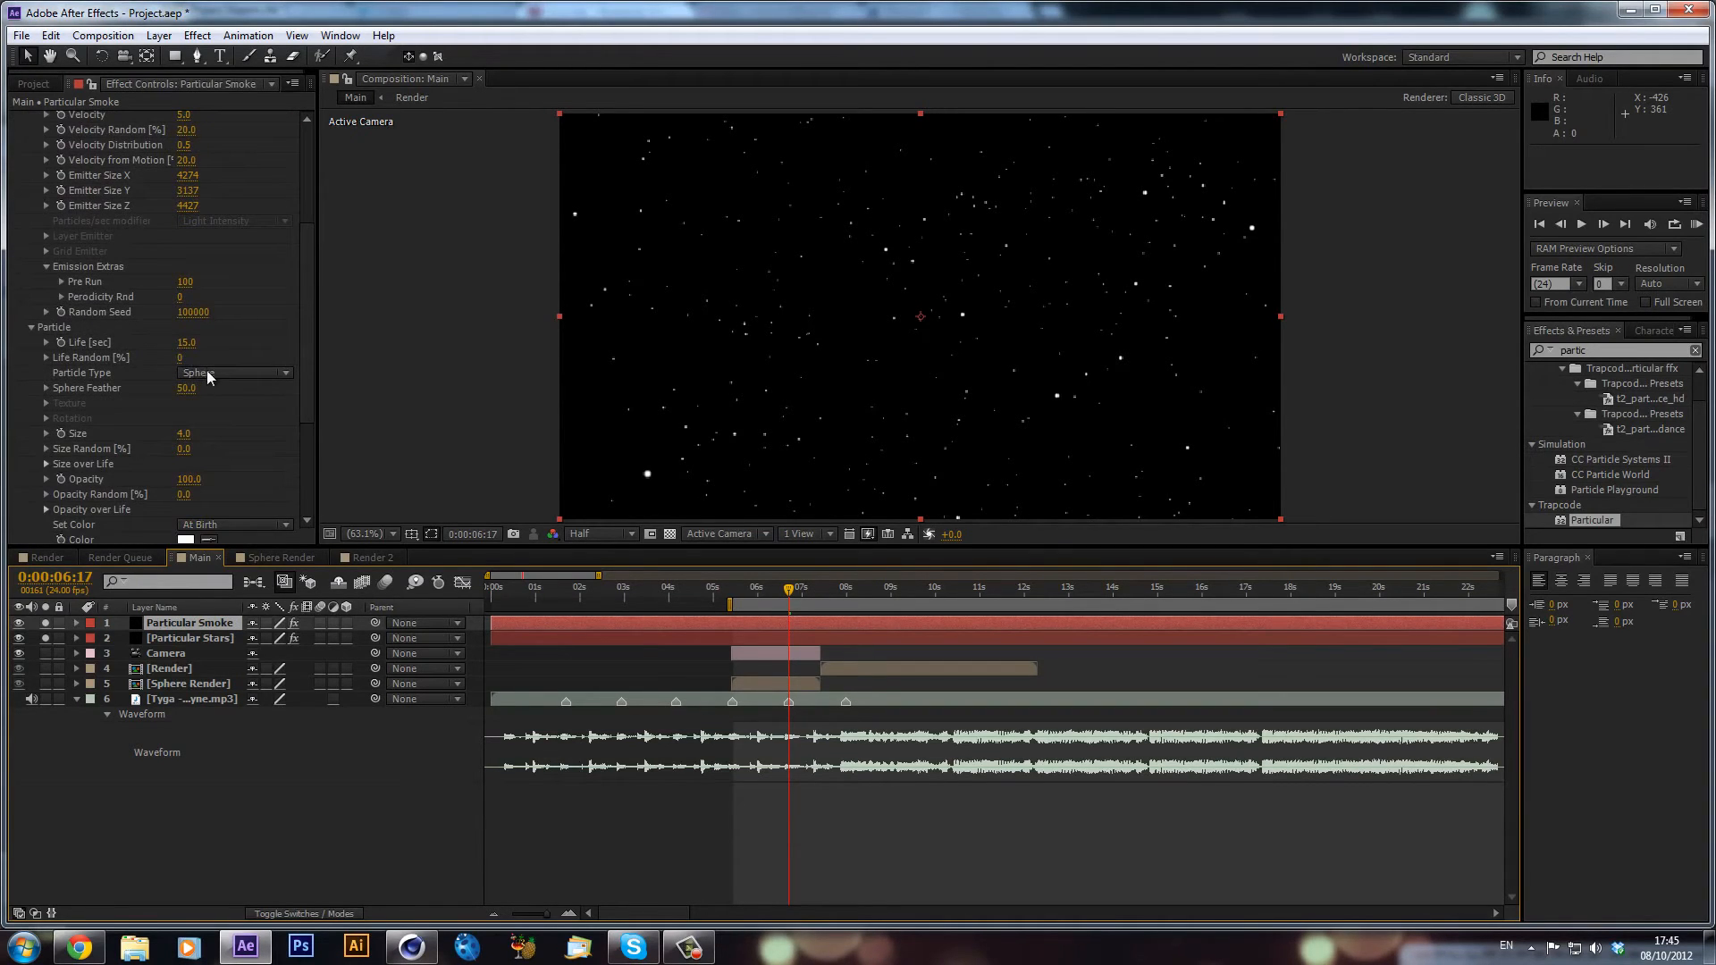
left_click(208, 371)
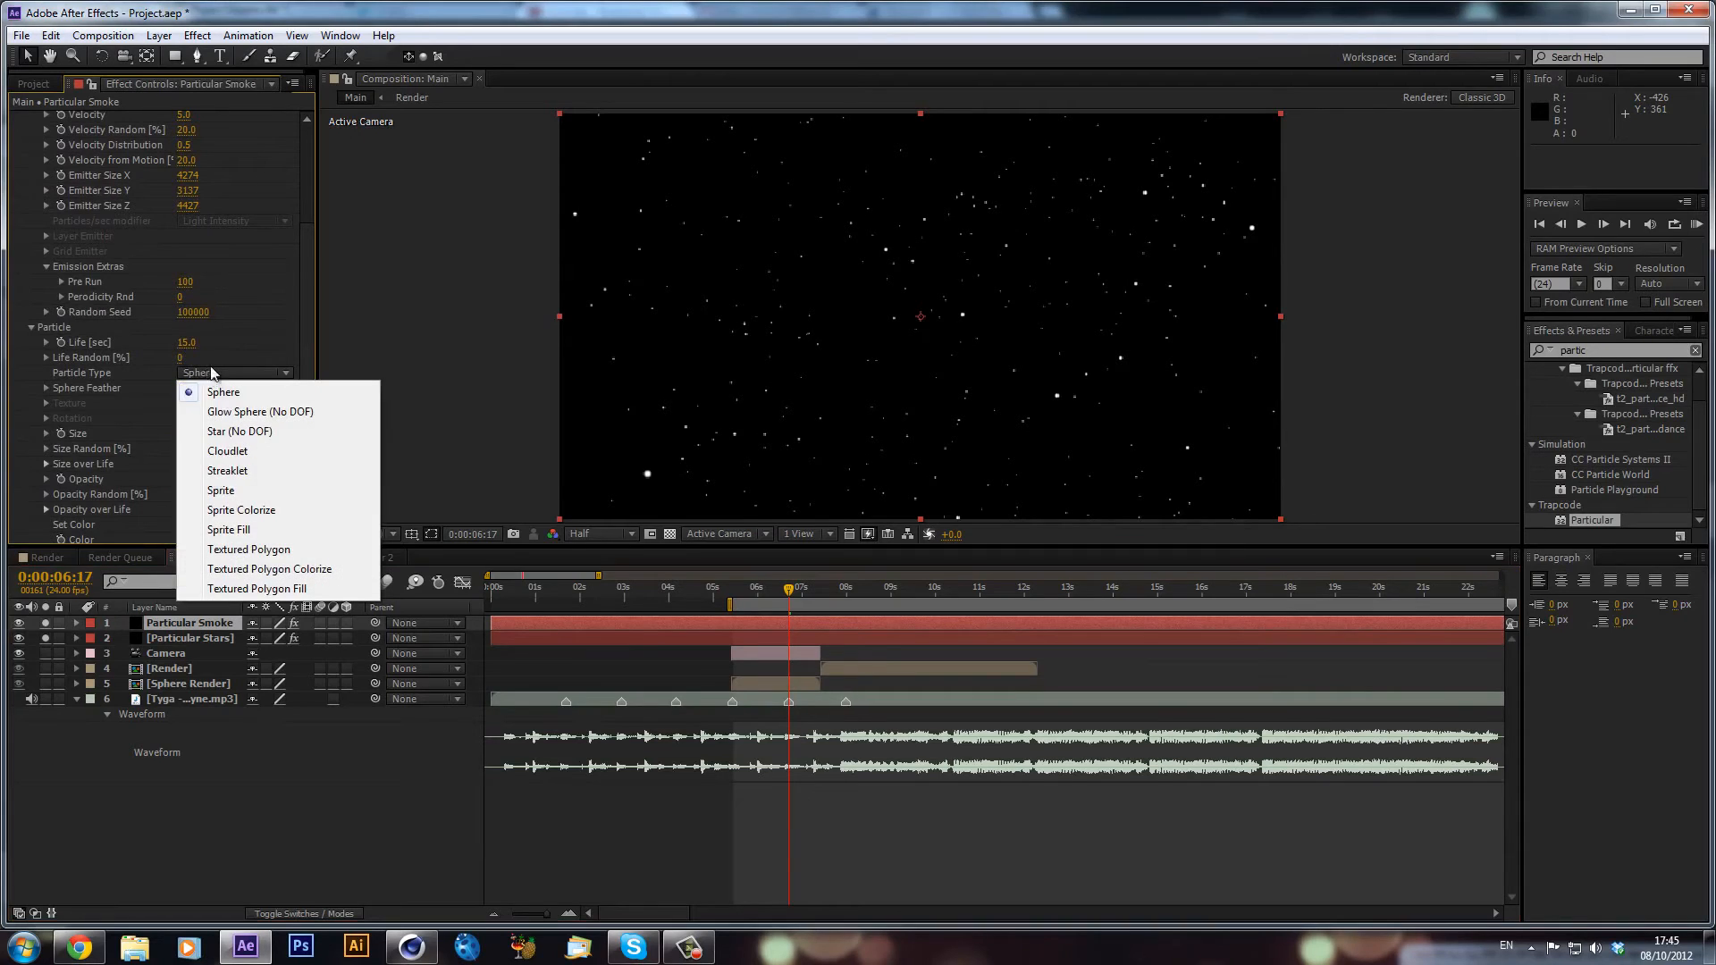
left_click(228, 451)
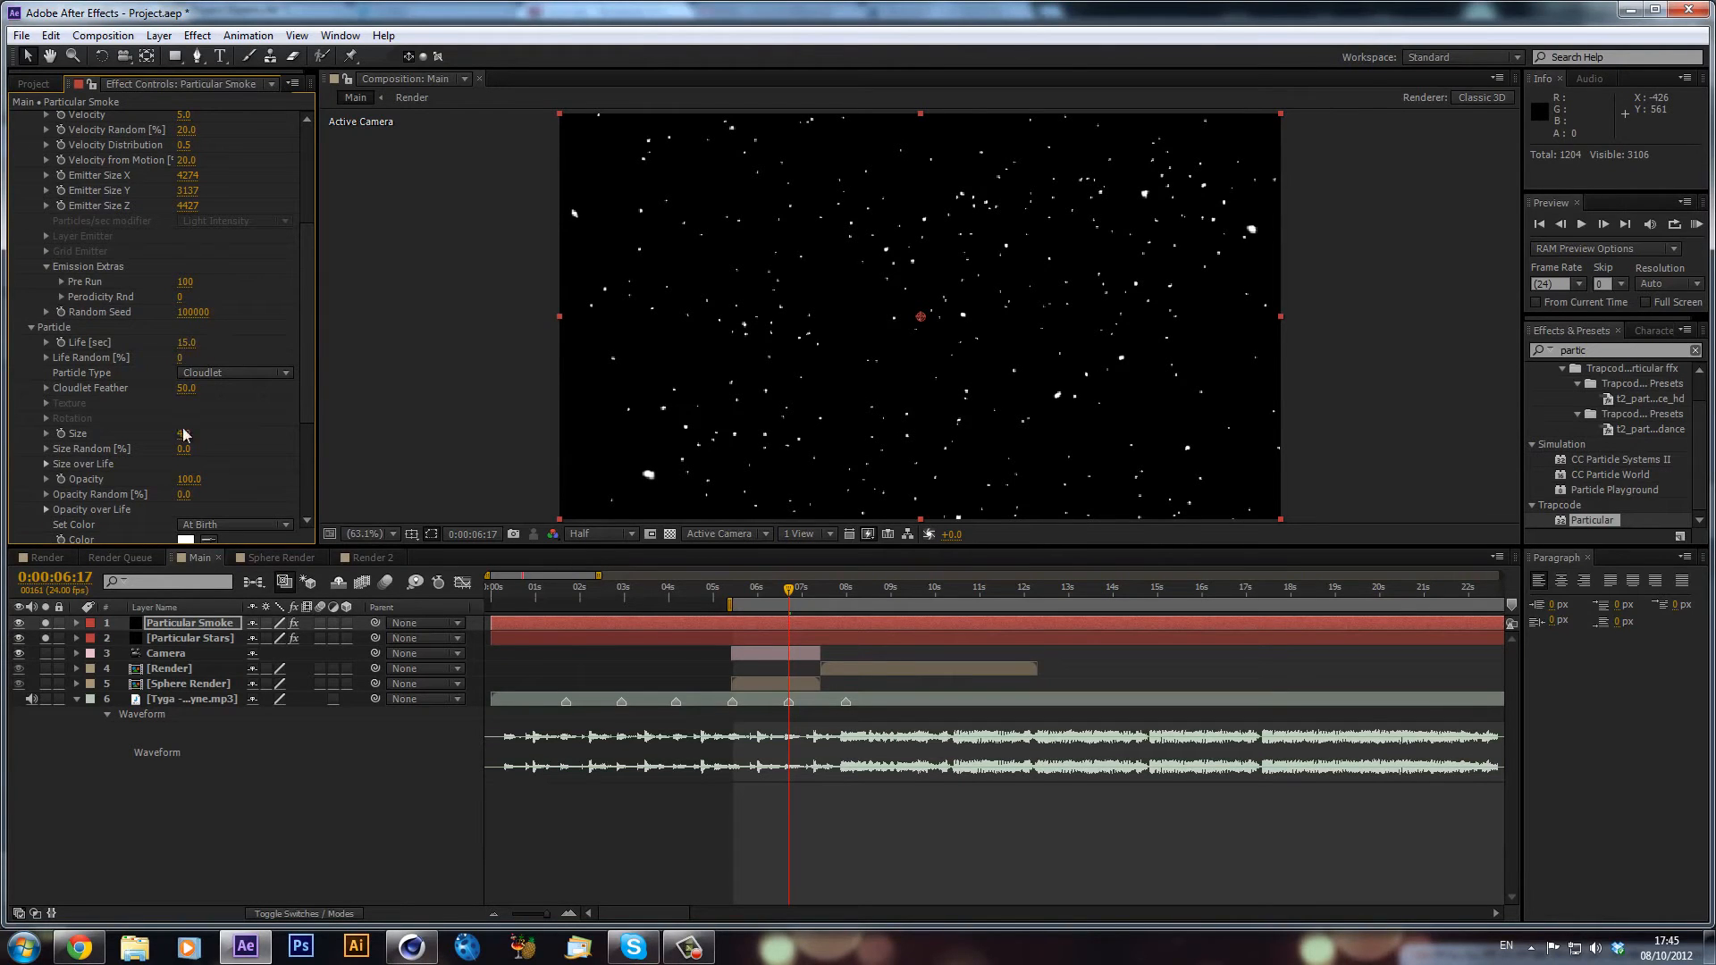
- Set the Particular Smoke particles' Size to 190 and their Opacity to 1
left_click_drag(183, 433, 297, 437)
left_click_drag(186, 438, 206, 439)
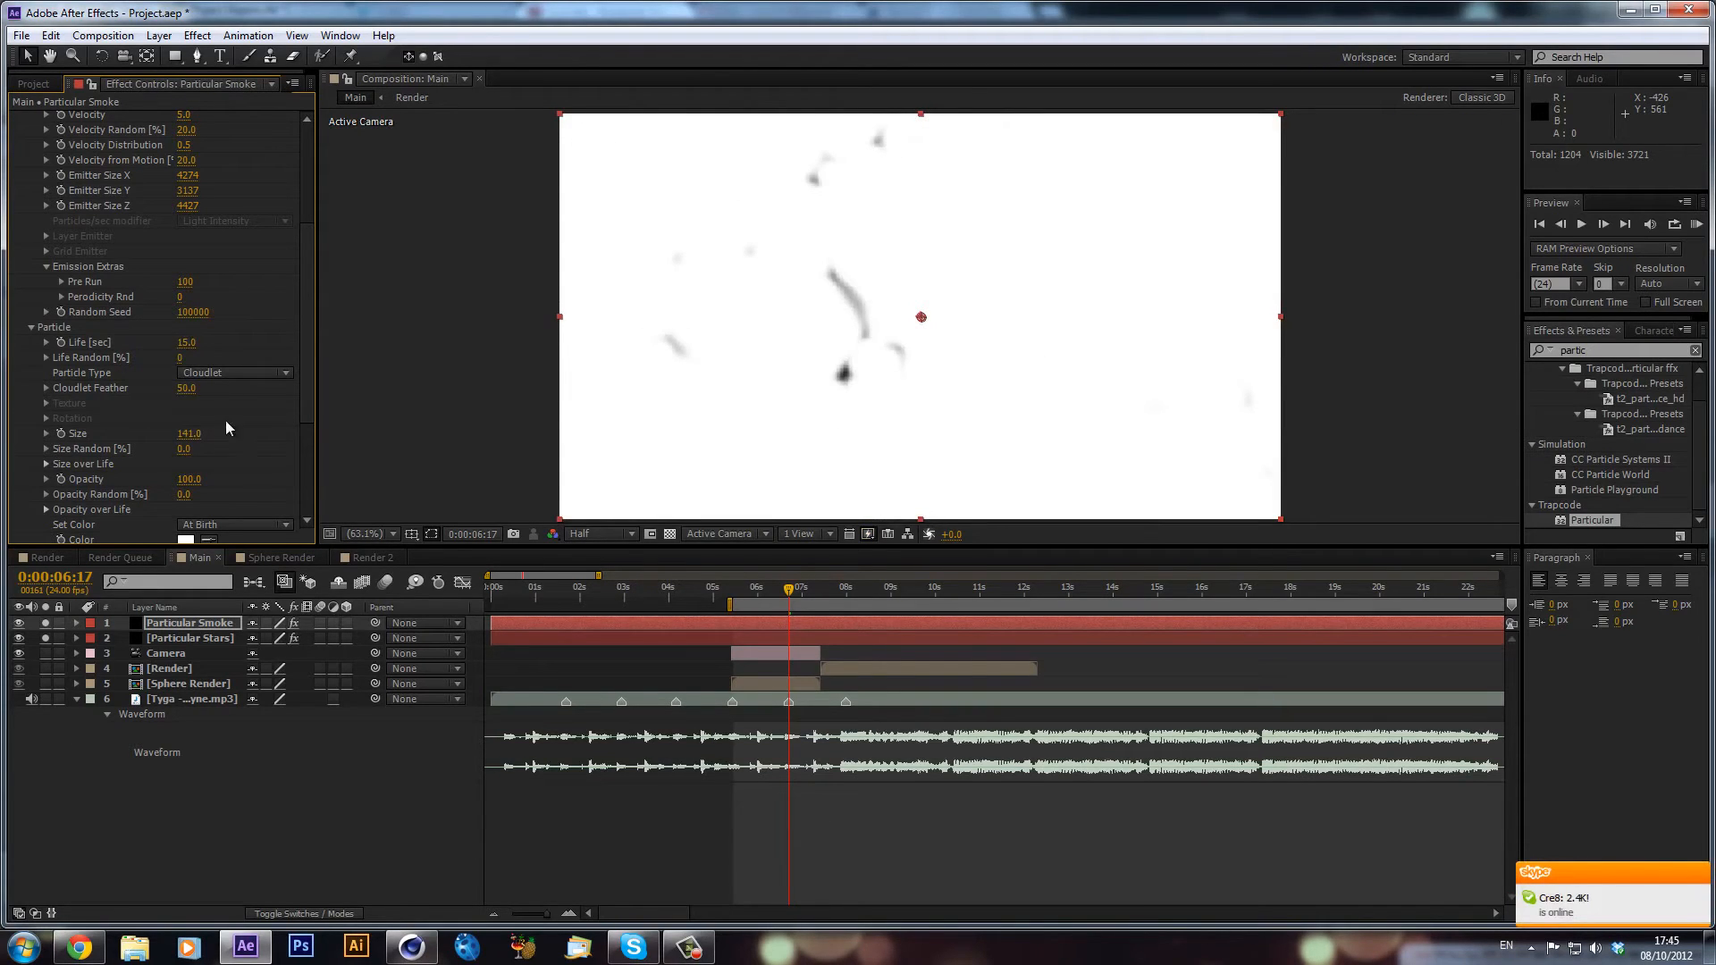
left_click(188, 480)
key("Return")
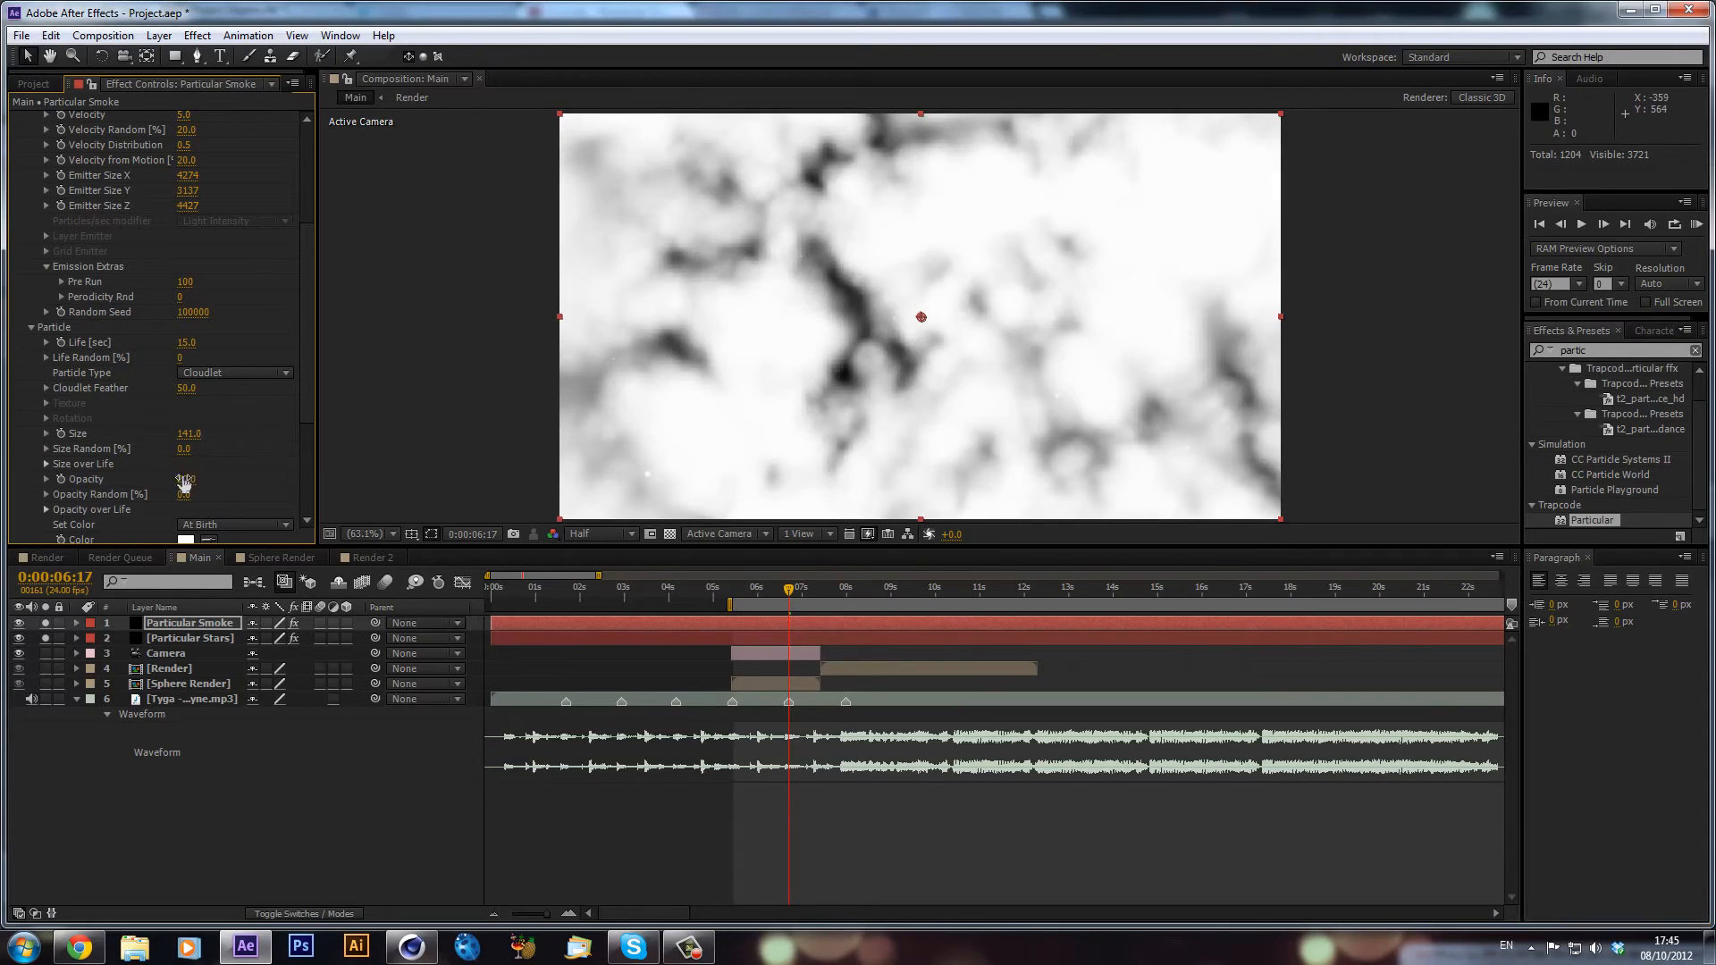
key("Return")
type("1")
key("Return")
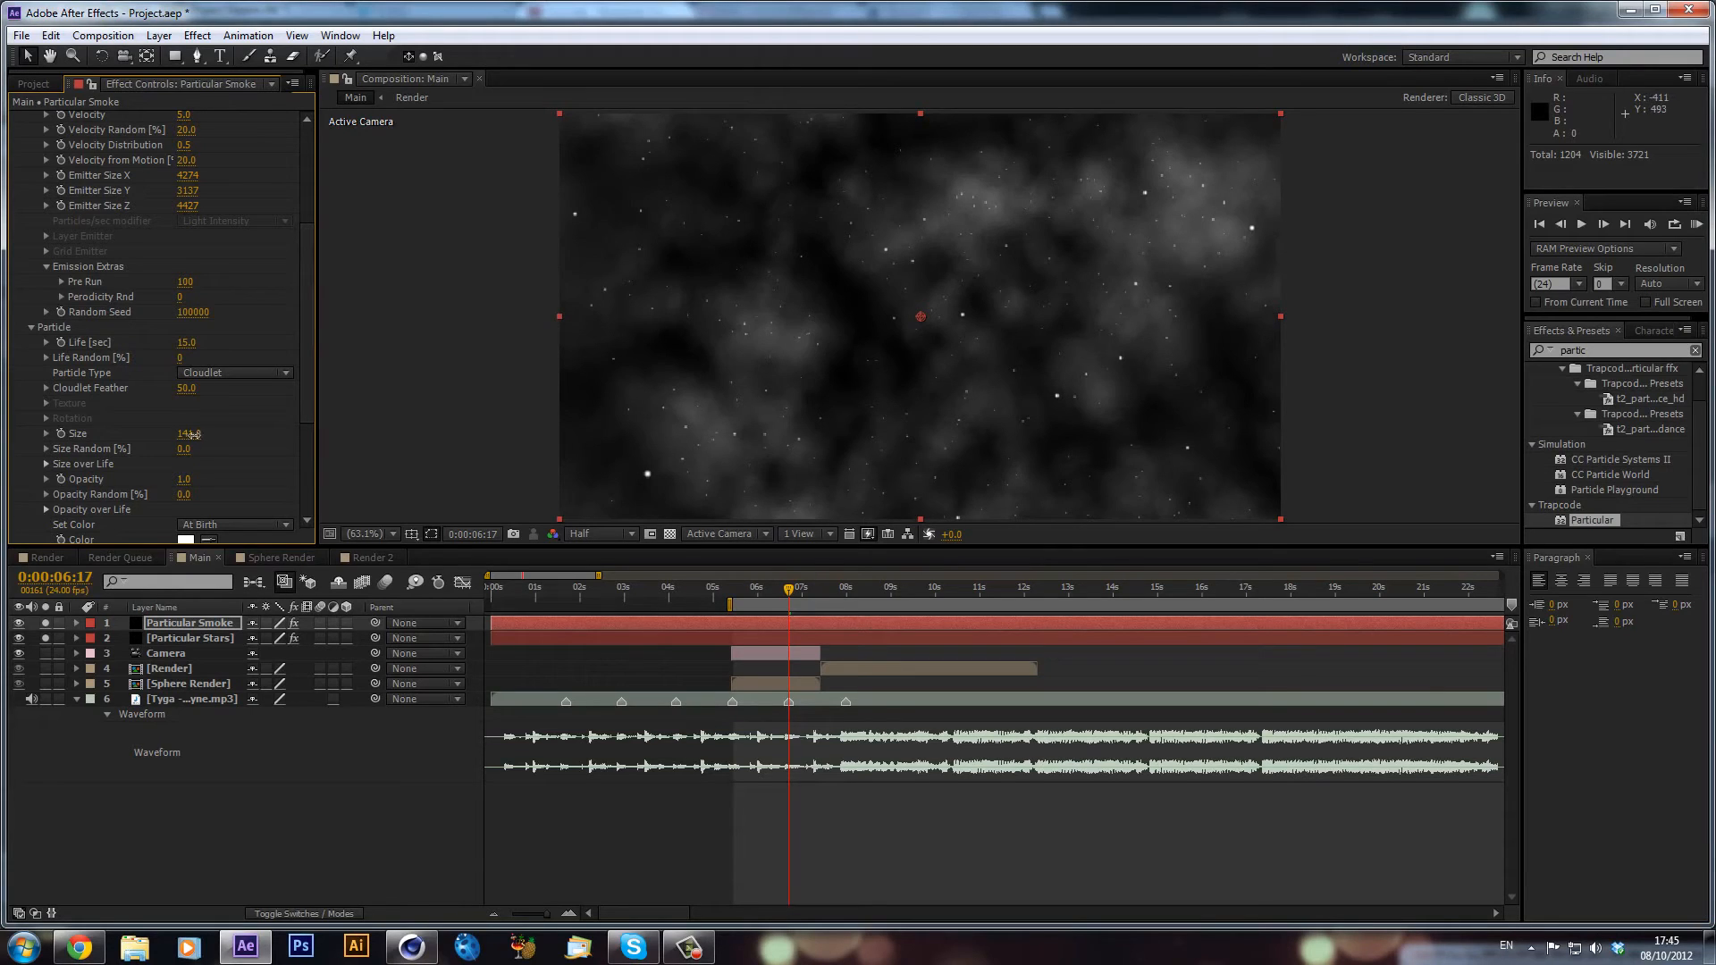
left_click_drag(187, 434, 270, 453)
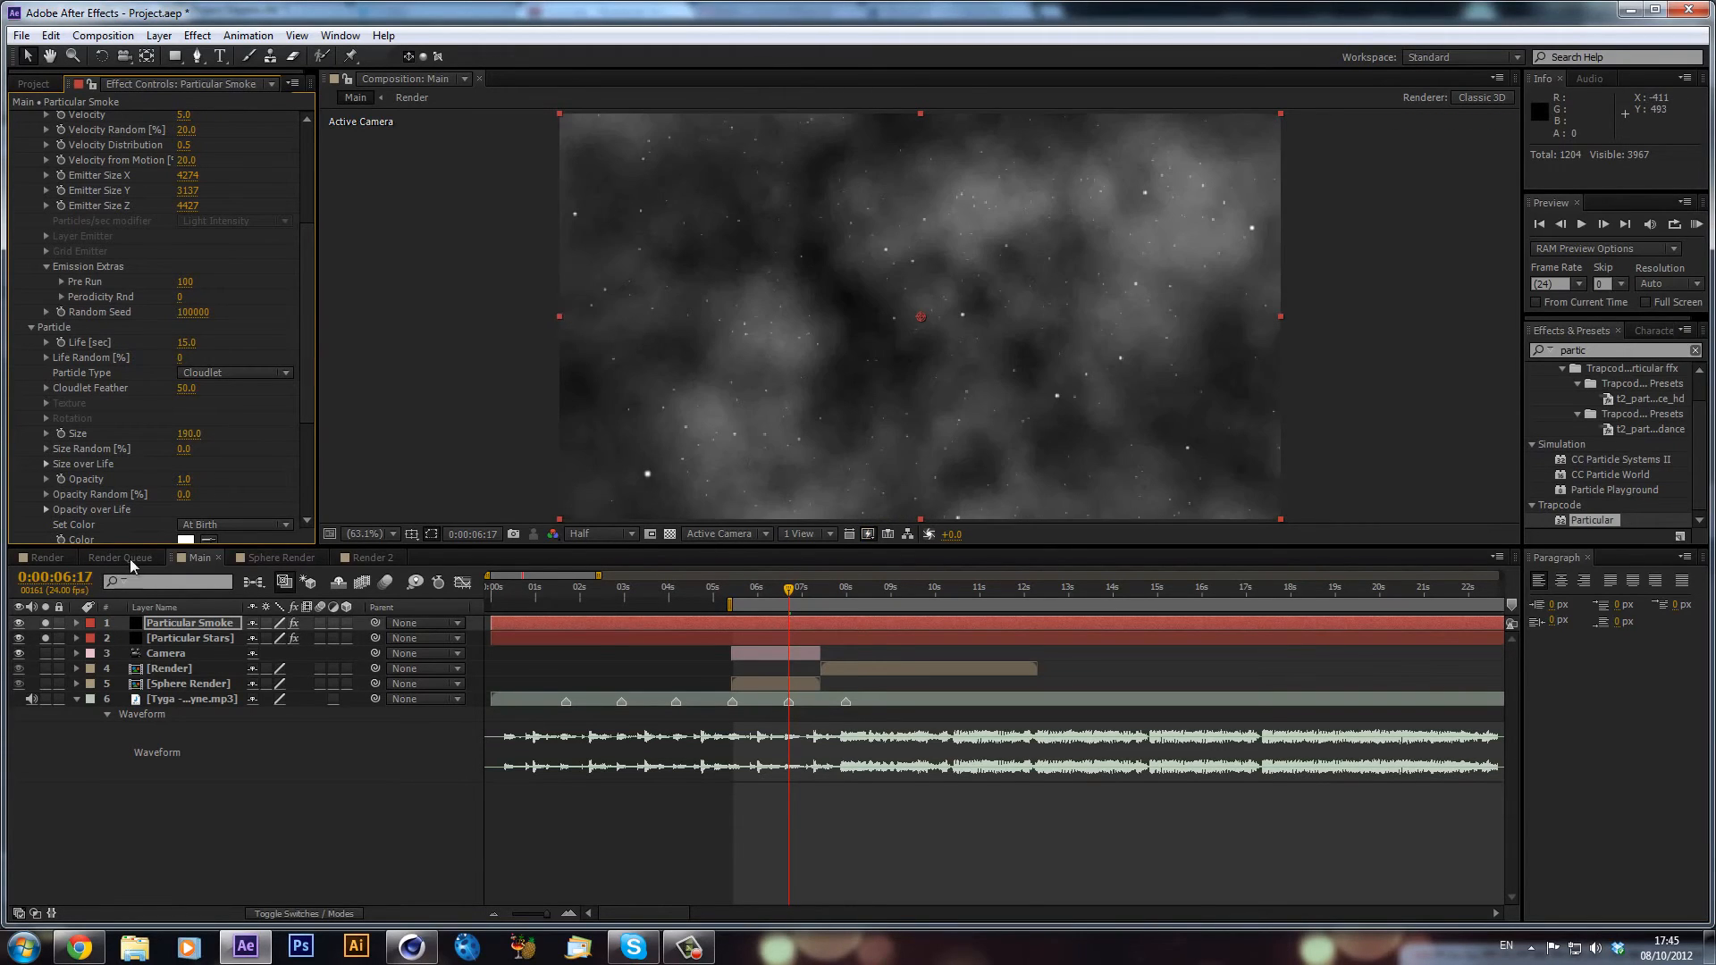
- Lower the Particular Smoke layer's own Opacity to 9%
left_click(191, 624)
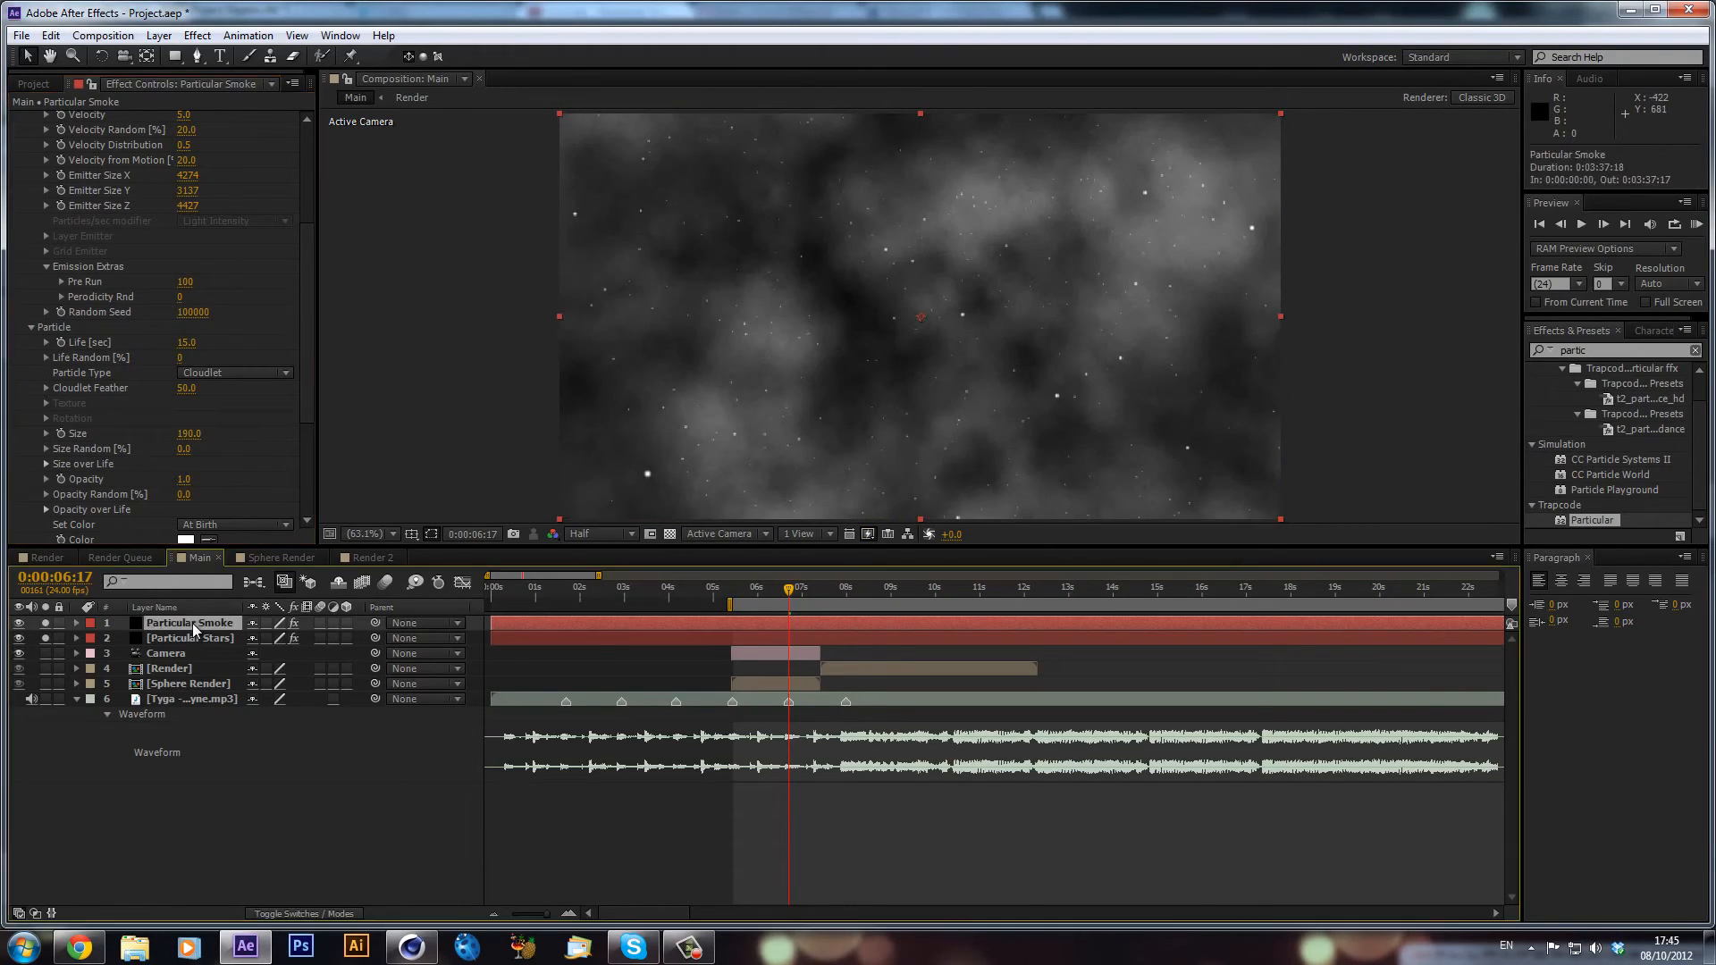
key("t")
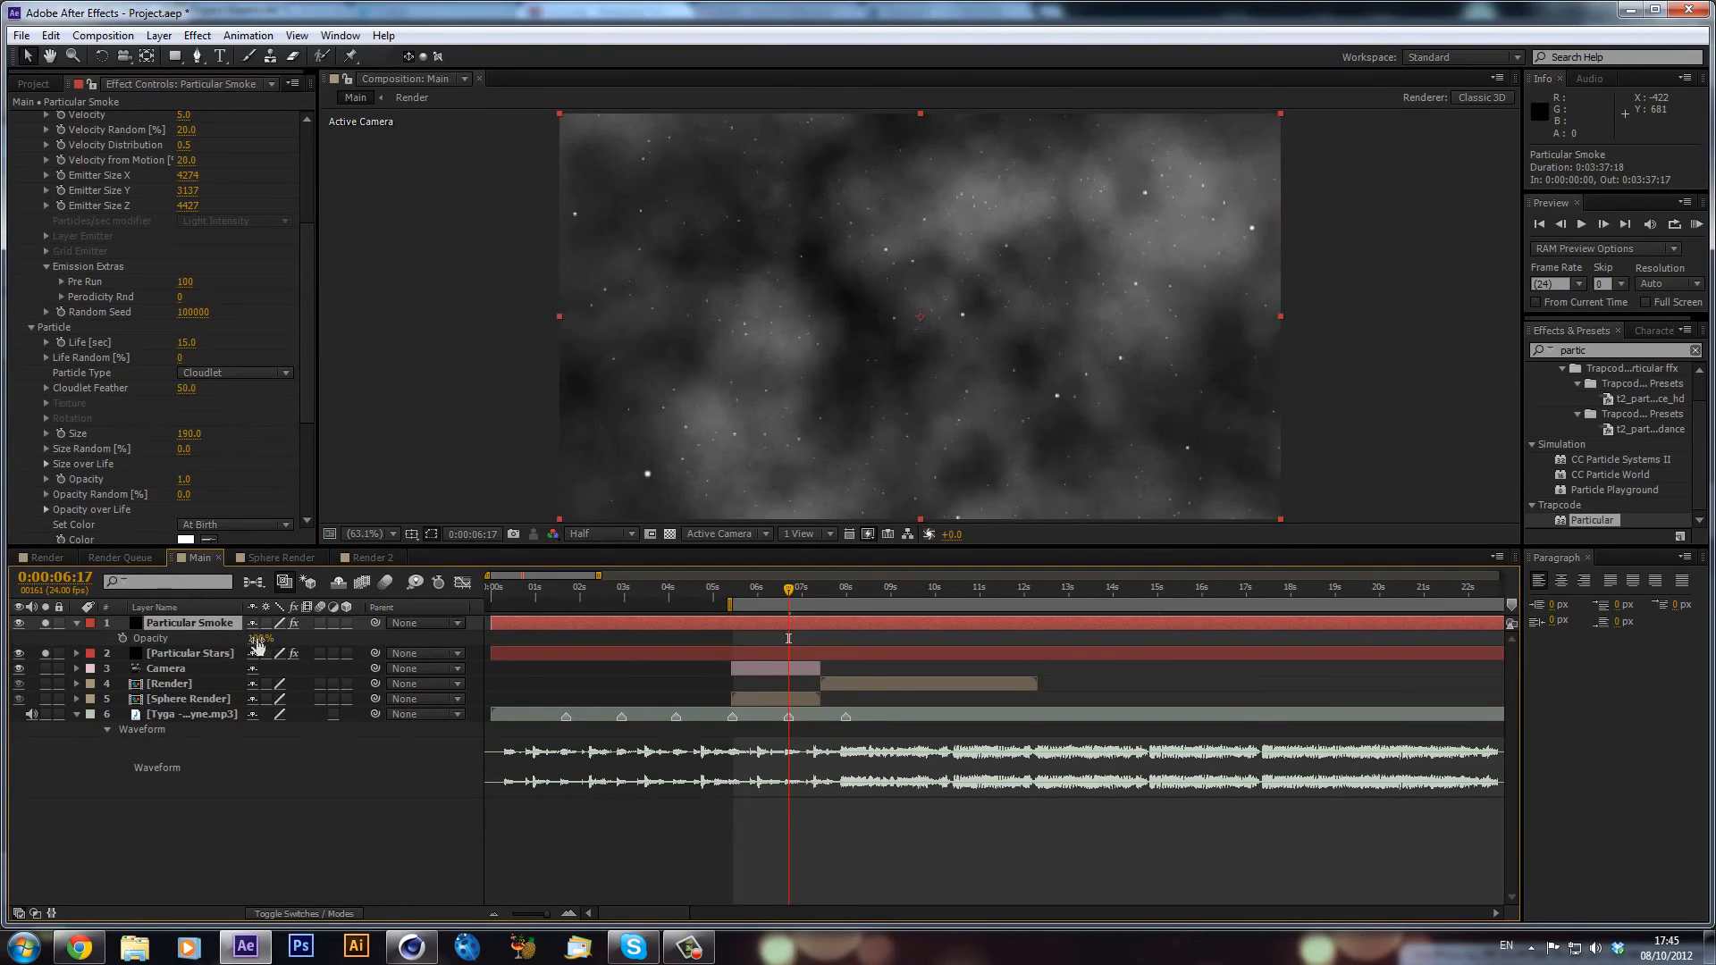
left_click(260, 637)
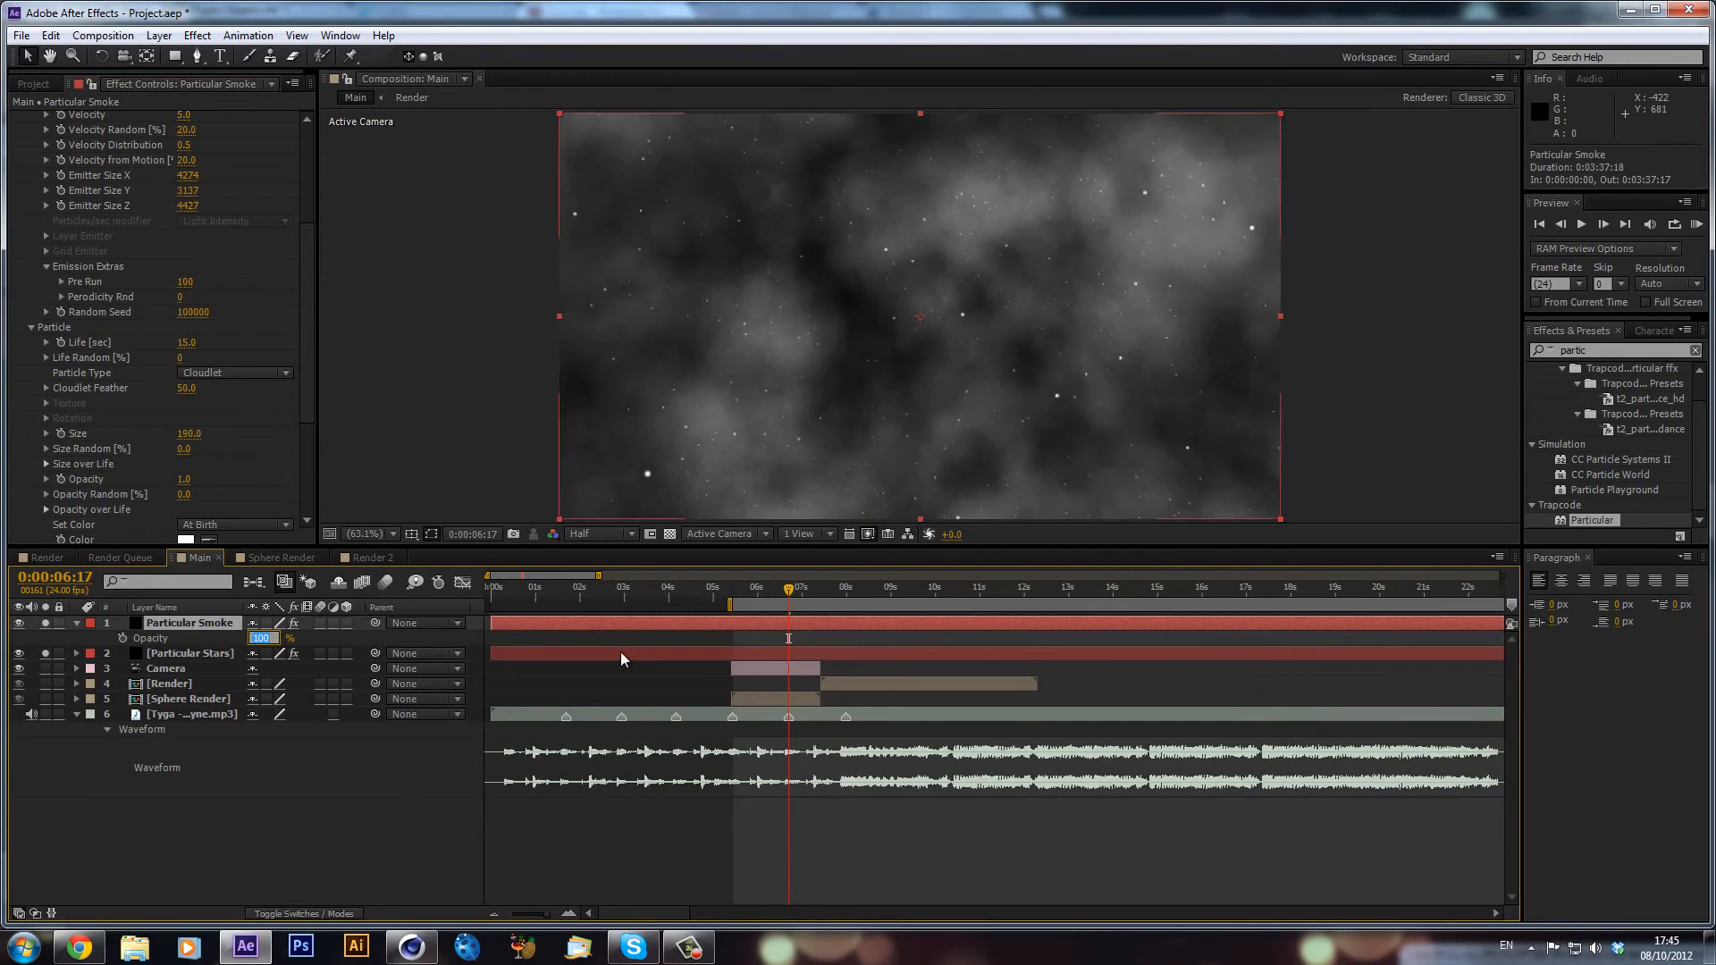
left_click(388, 767)
left_click_drag(262, 638, 188, 652)
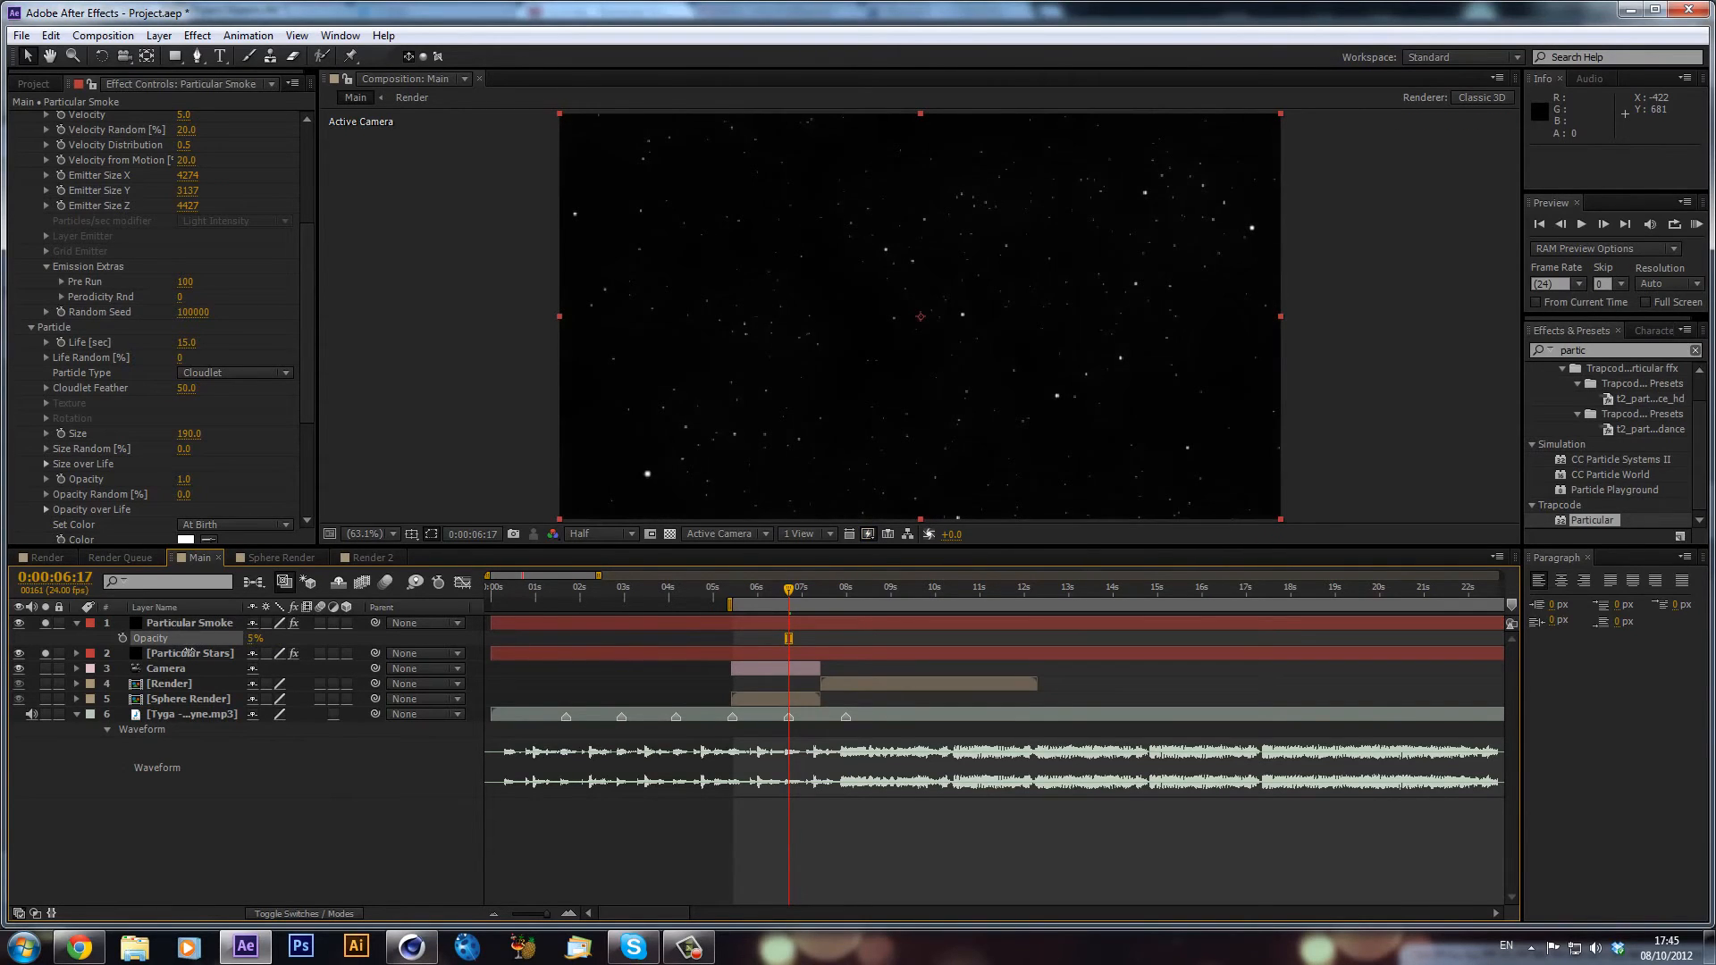
left_click(247, 776)
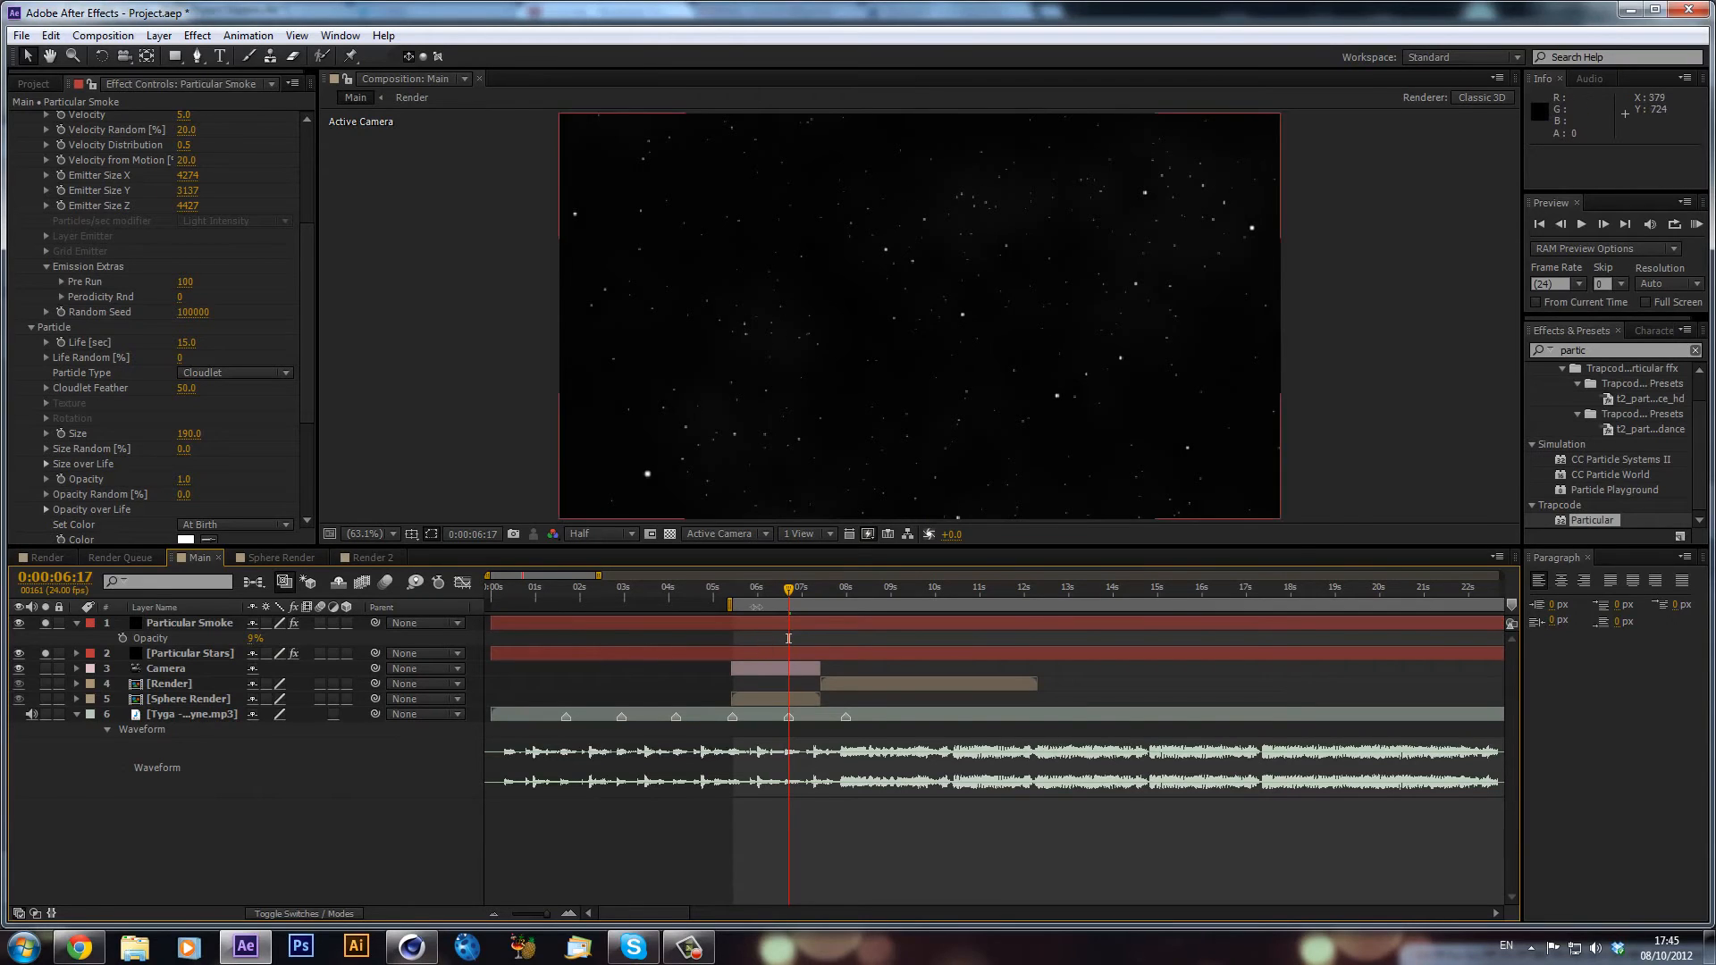
- Move the current time to 0:00:07:03 and unsolo the Particular Smoke and Particular Stars layers
left_click(749, 593)
left_click_drag(774, 601, 807, 596)
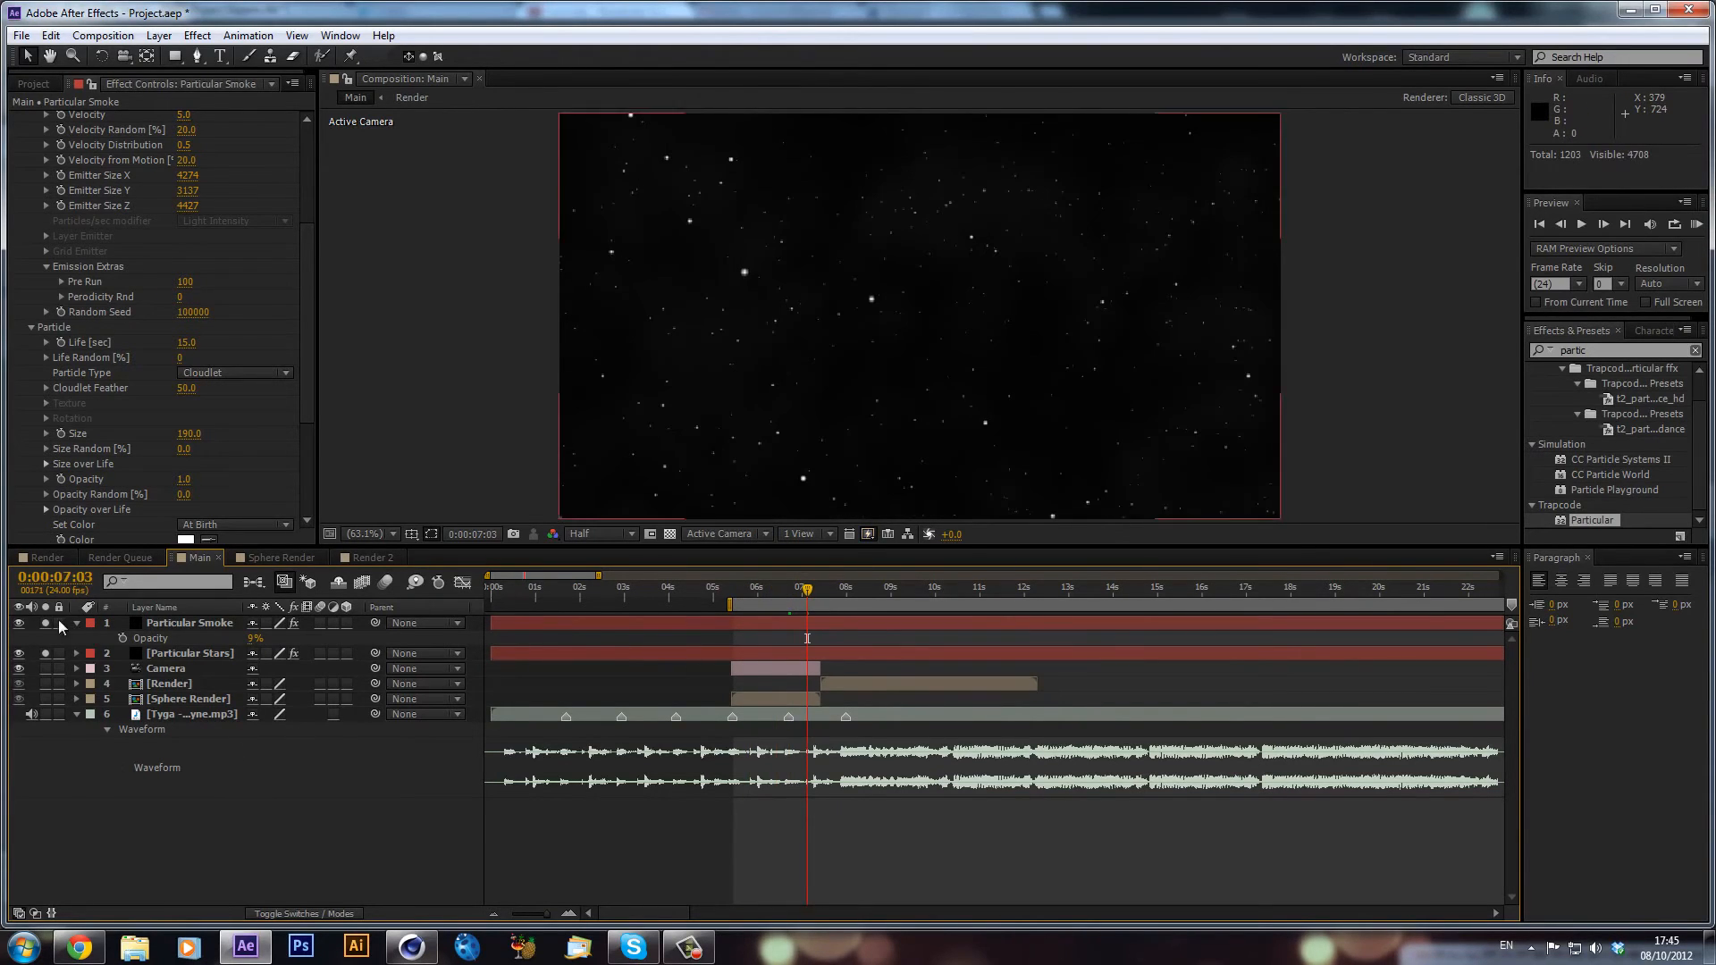
left_click(46, 653)
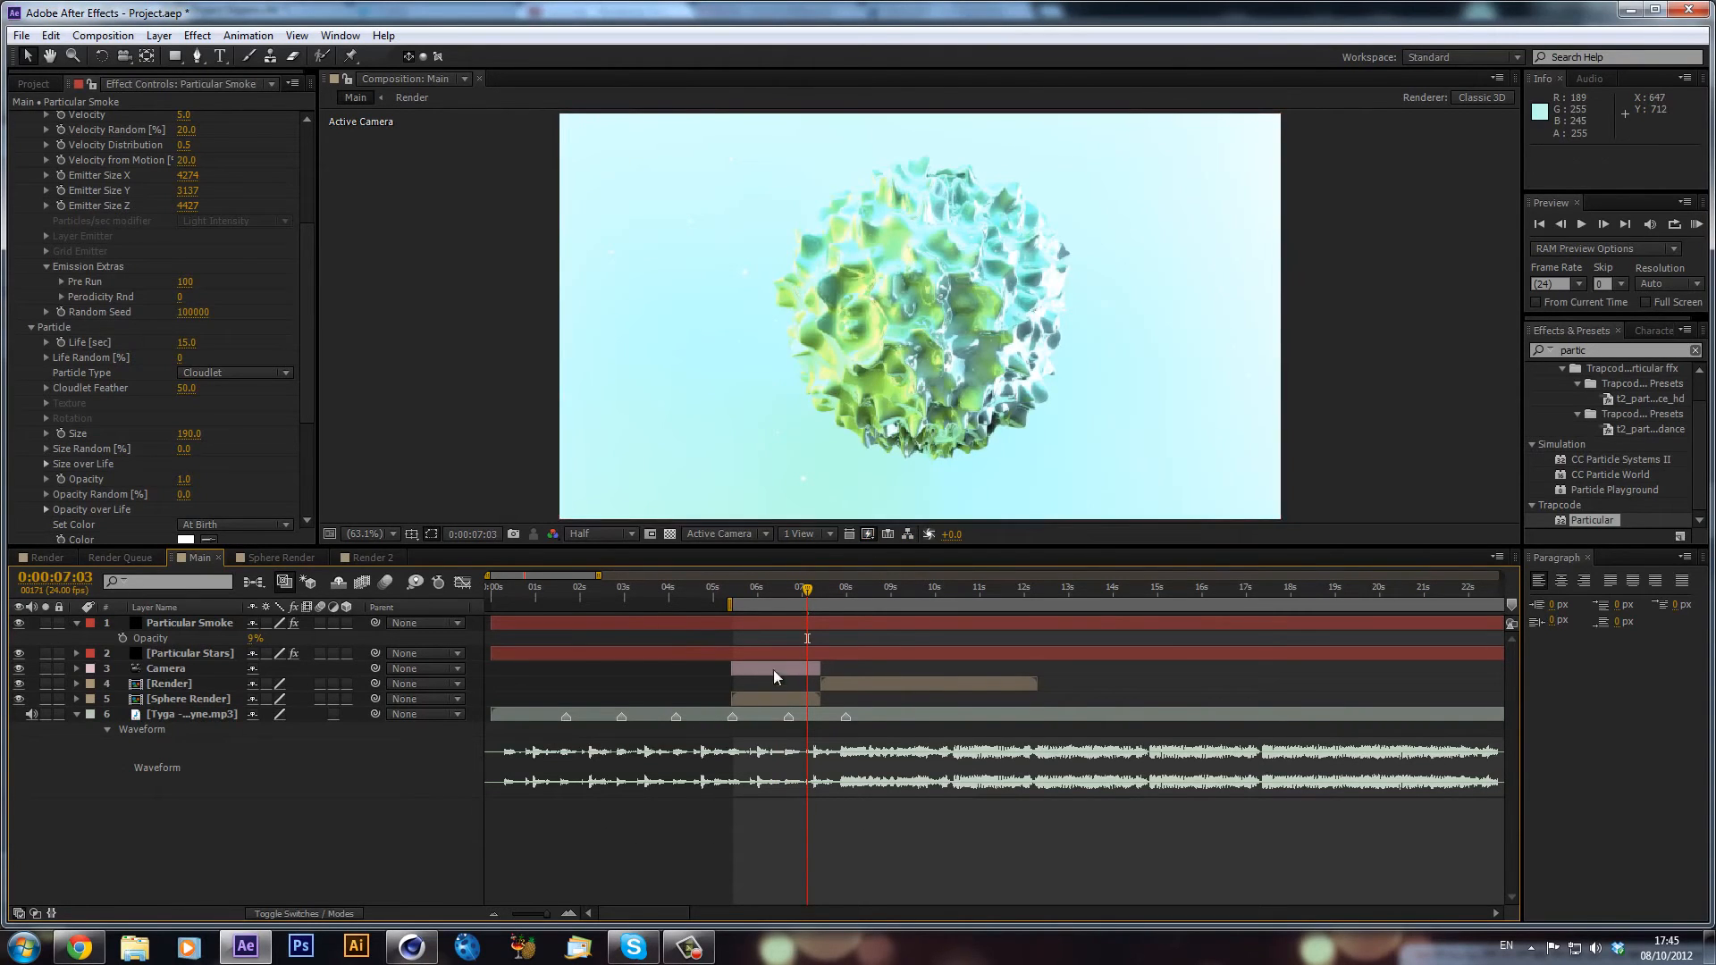
left_click(790, 624)
left_click(788, 651)
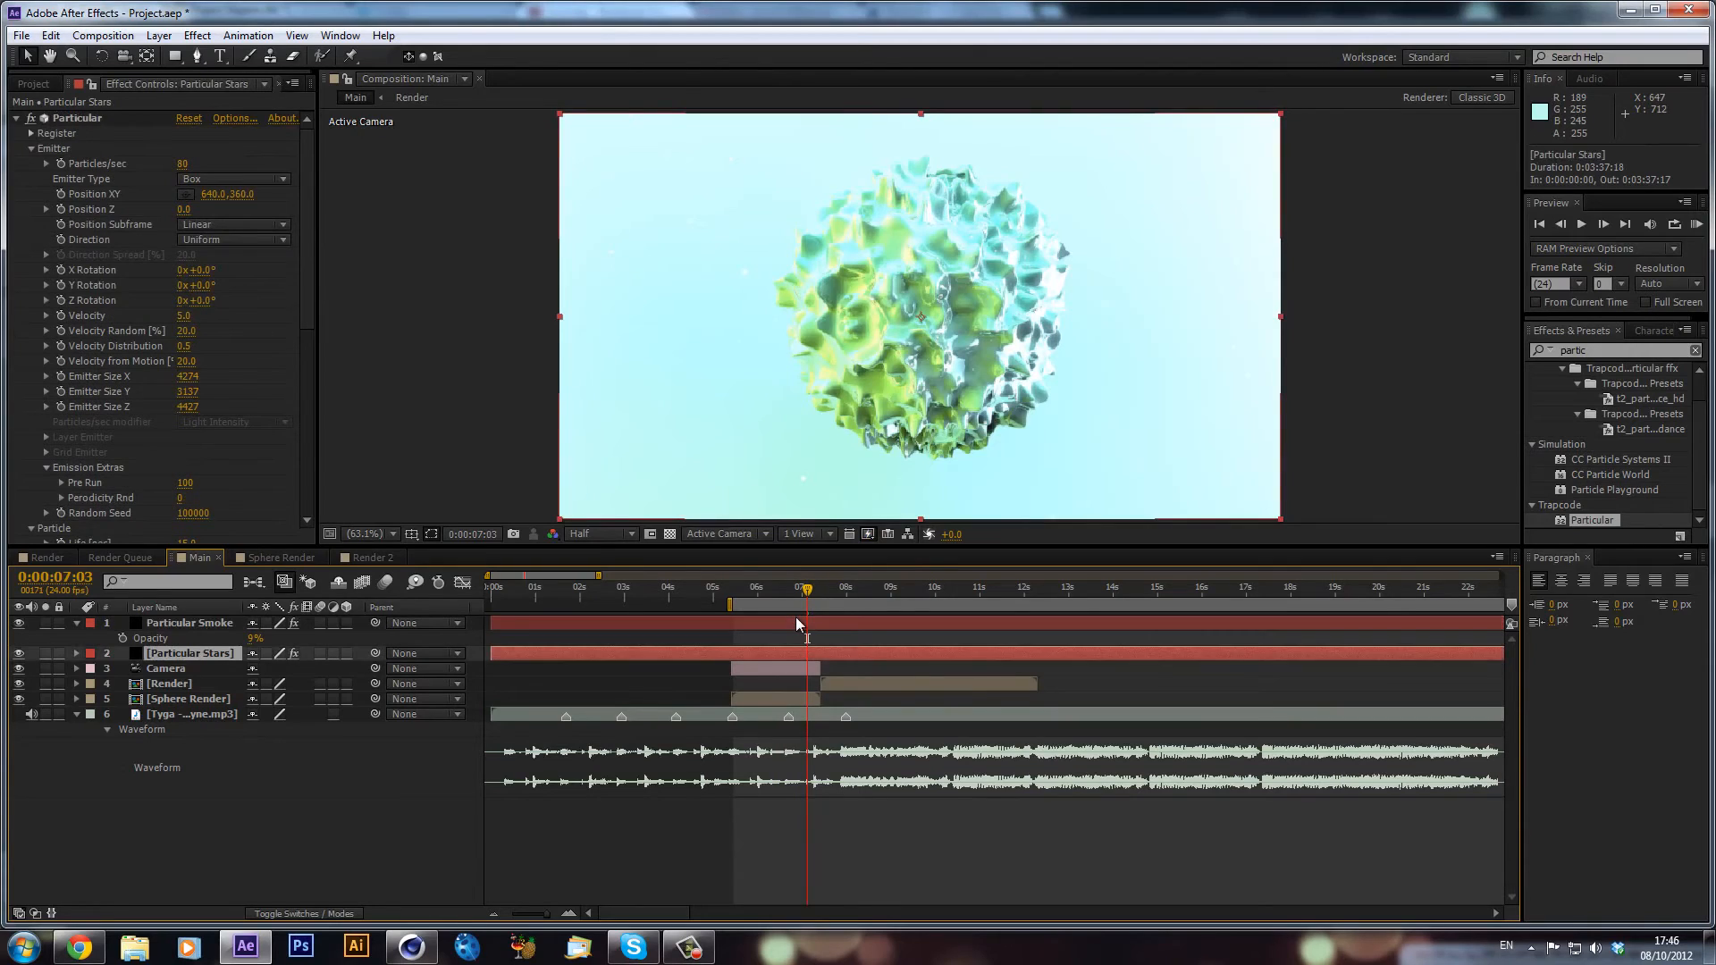
left_click(795, 617)
left_click(784, 651)
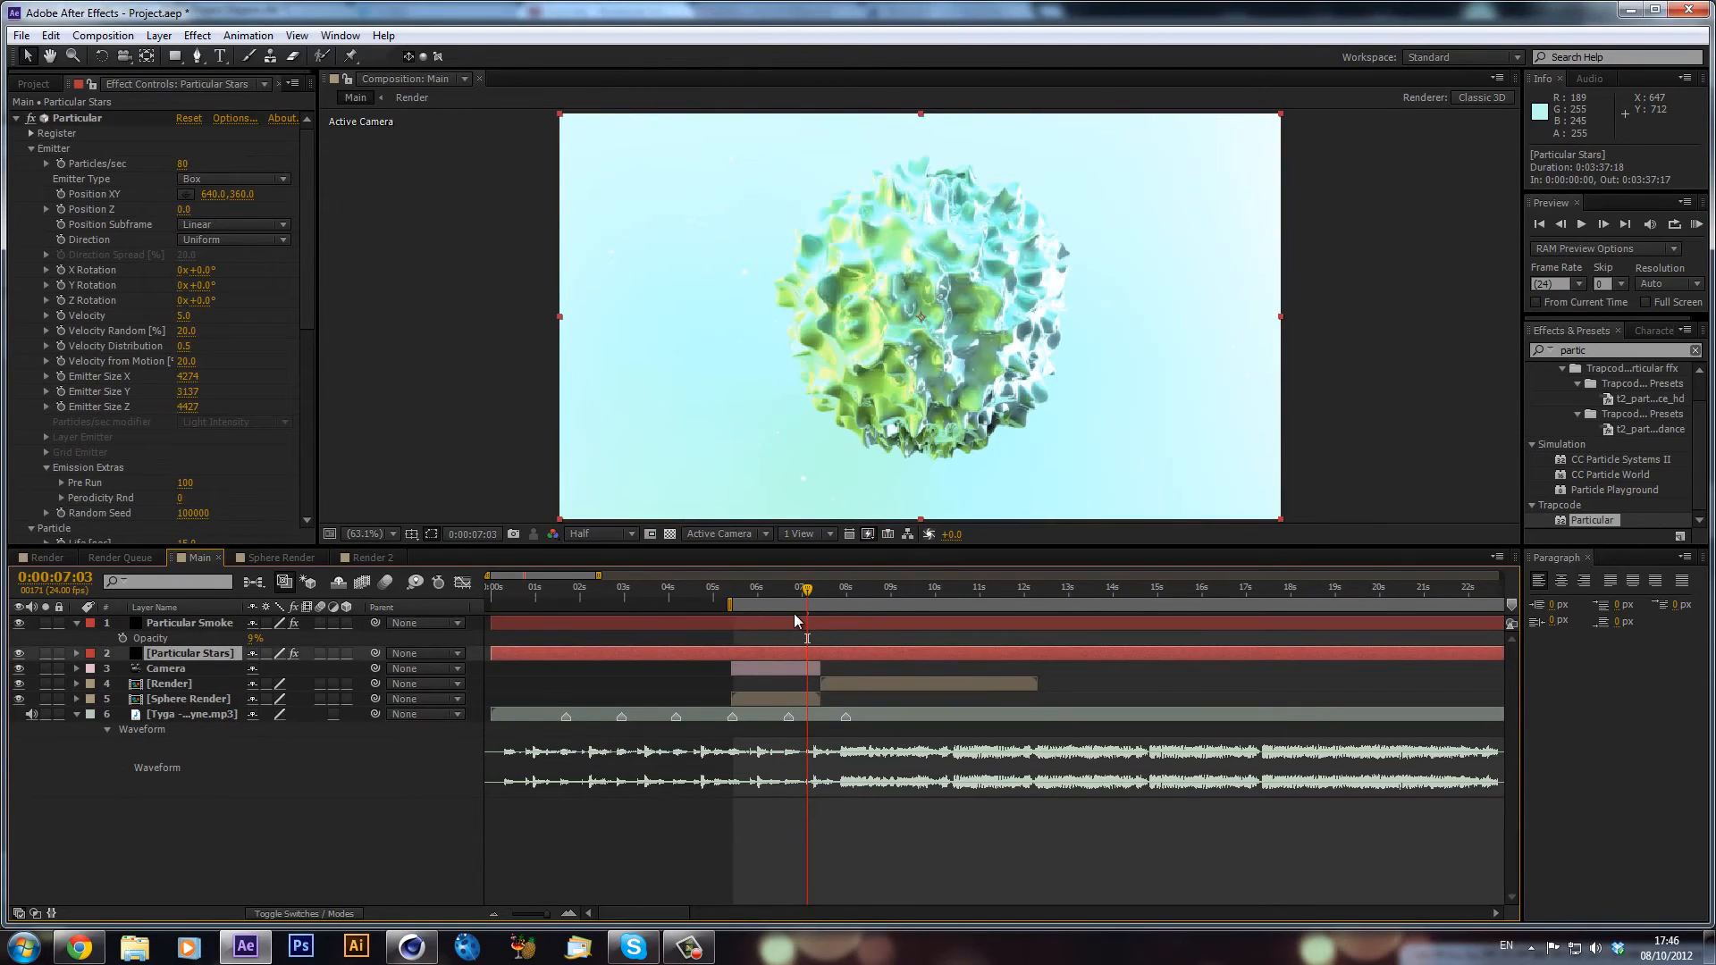
- Change the Particular Smoke layer's particle Color to a light green with a hue of about 106°
left_click(780, 625)
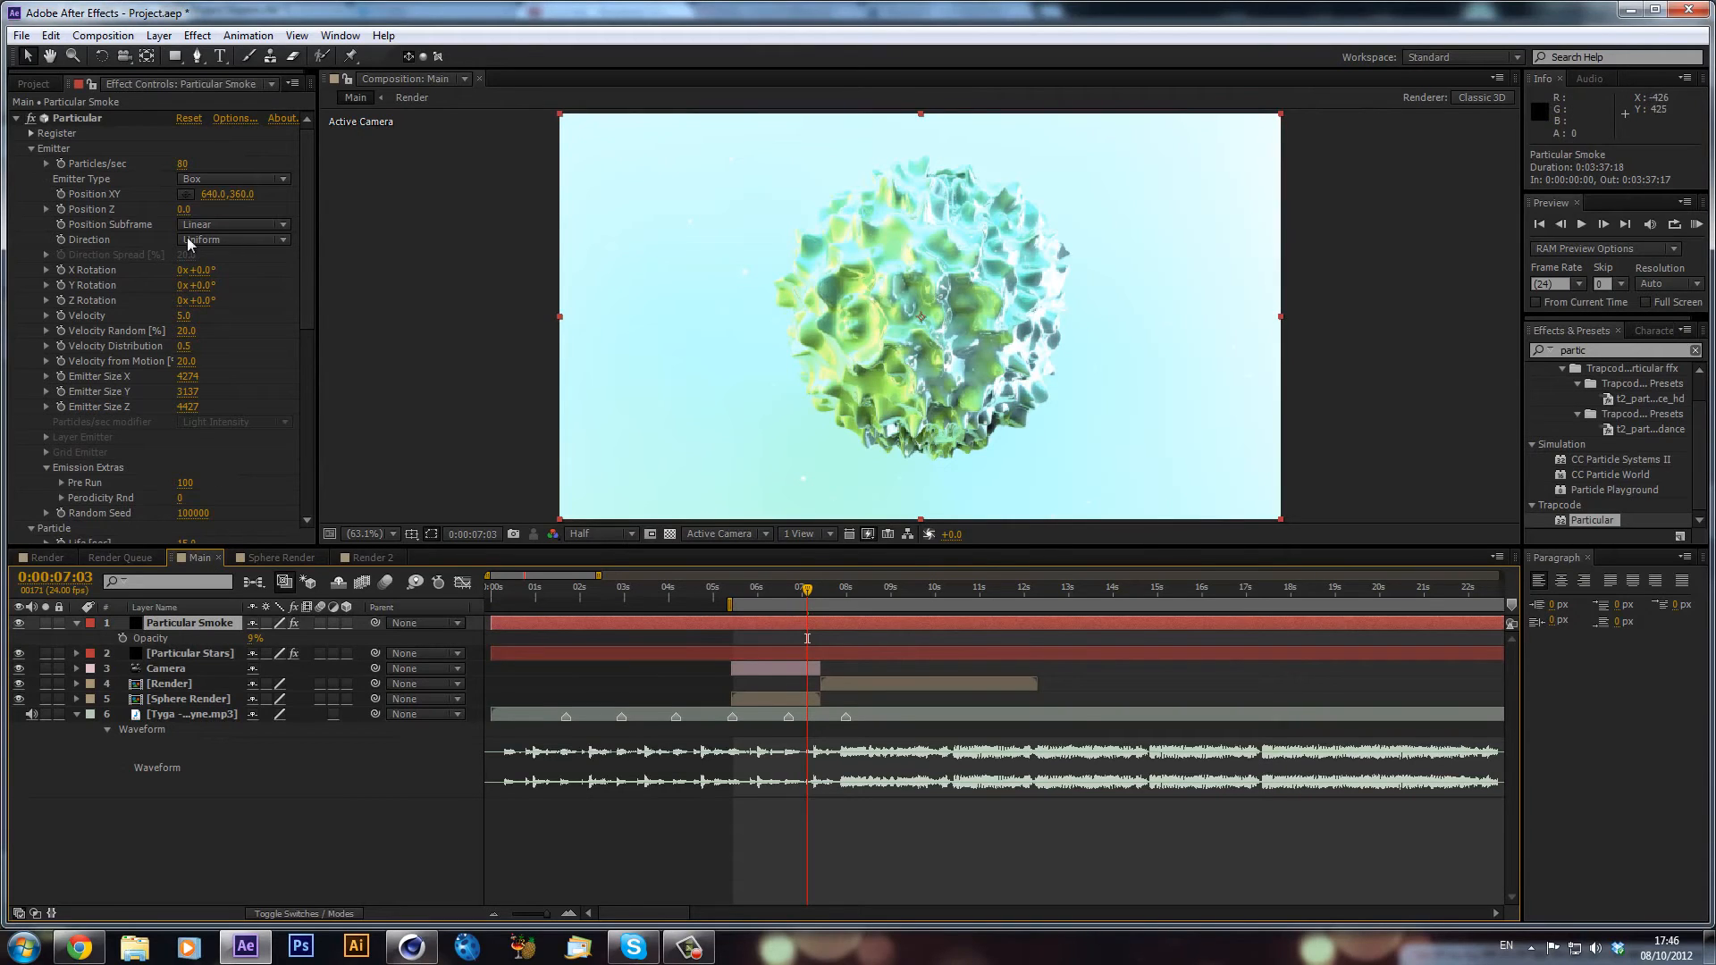
scroll(192, 246, "down", 8)
left_click(185, 420)
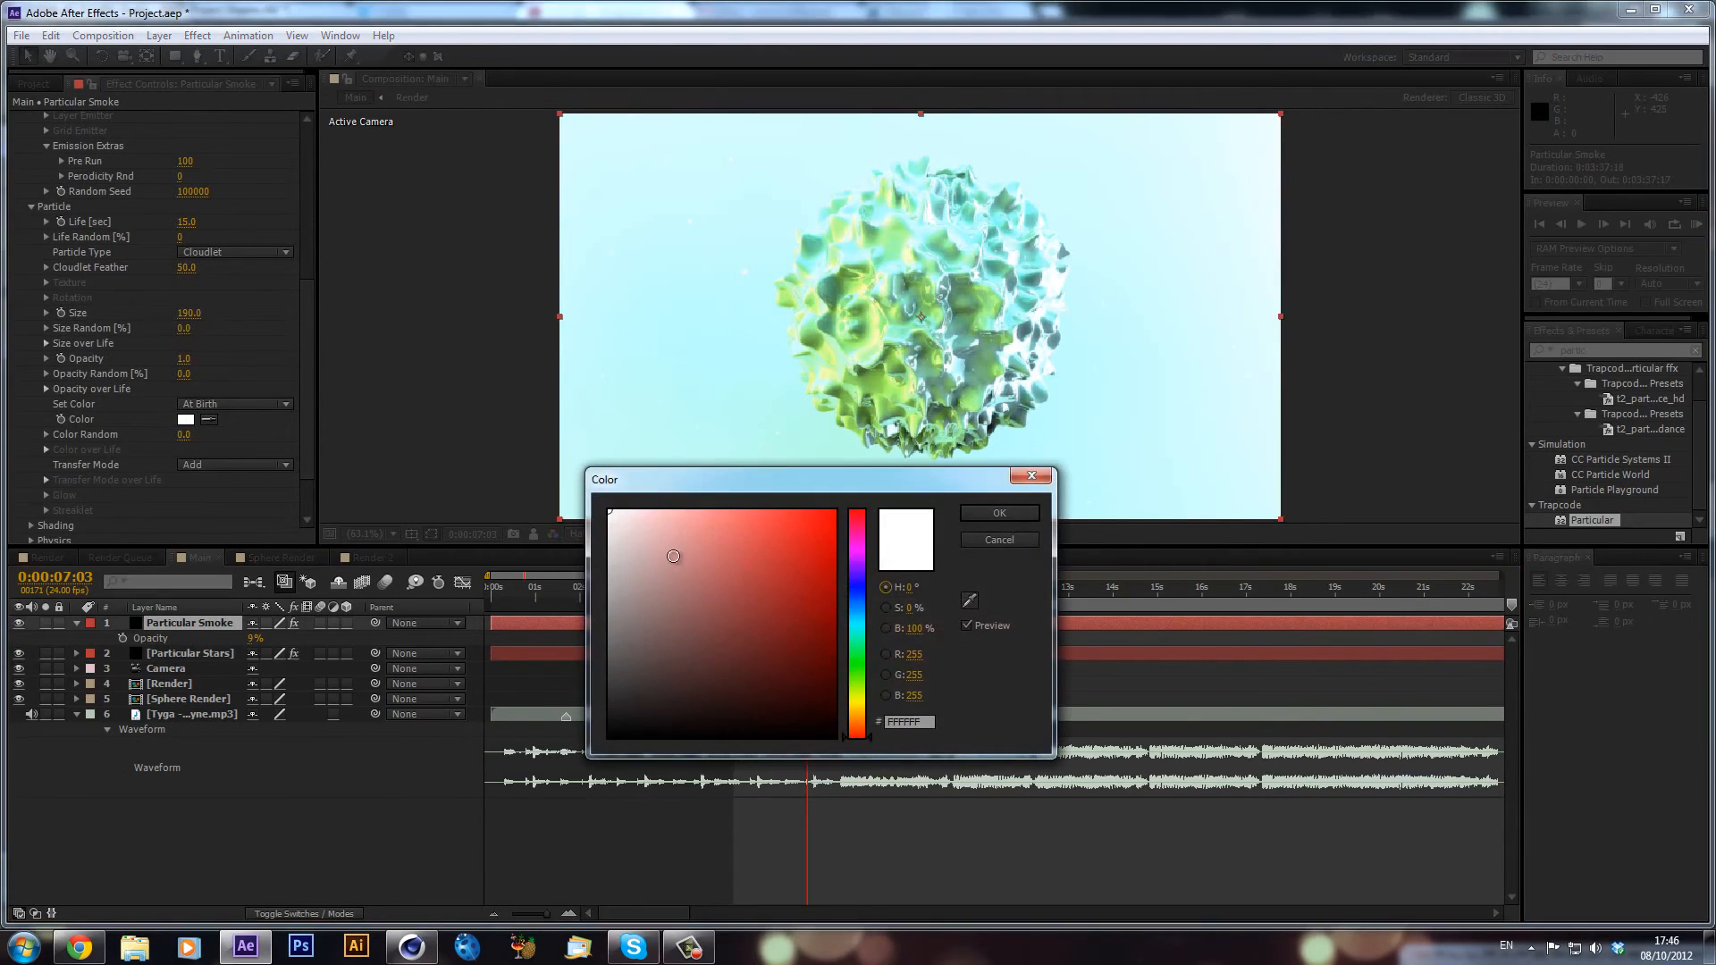
left_click(862, 667)
mouse_move(861, 667)
left_mouse_down()
mouse_move(860, 691)
mouse_move(857, 668)
left_mouse_up()
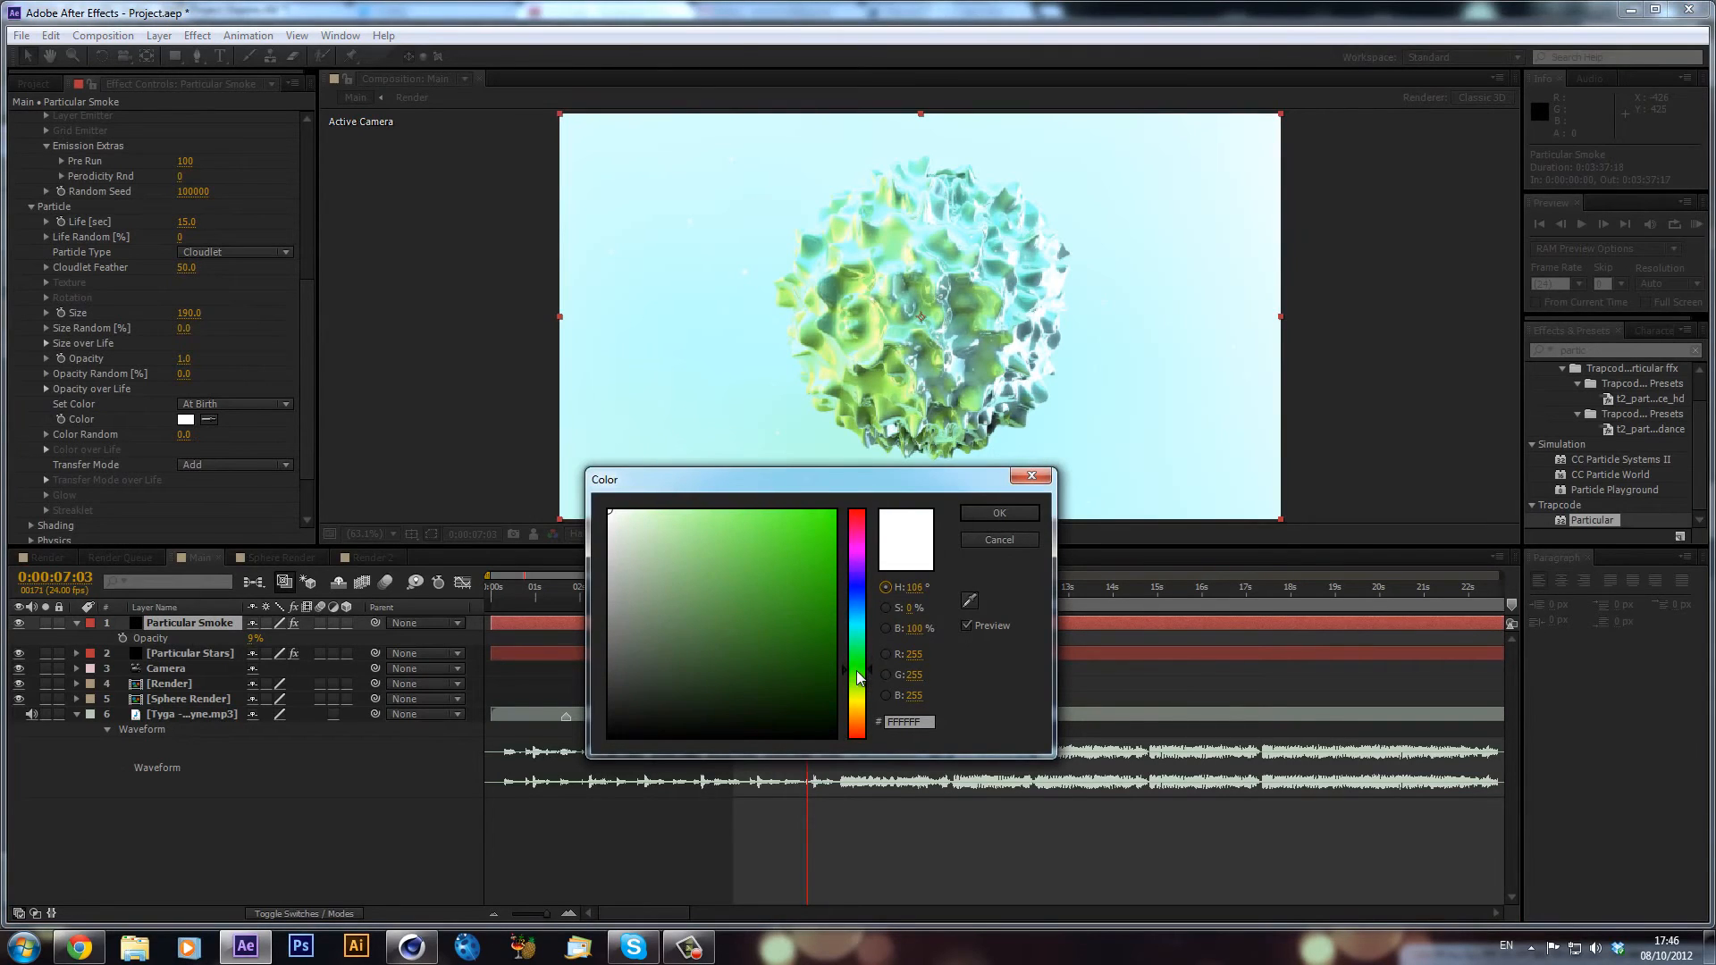
left_click_drag(787, 522, 674, 498)
left_click(1013, 511)
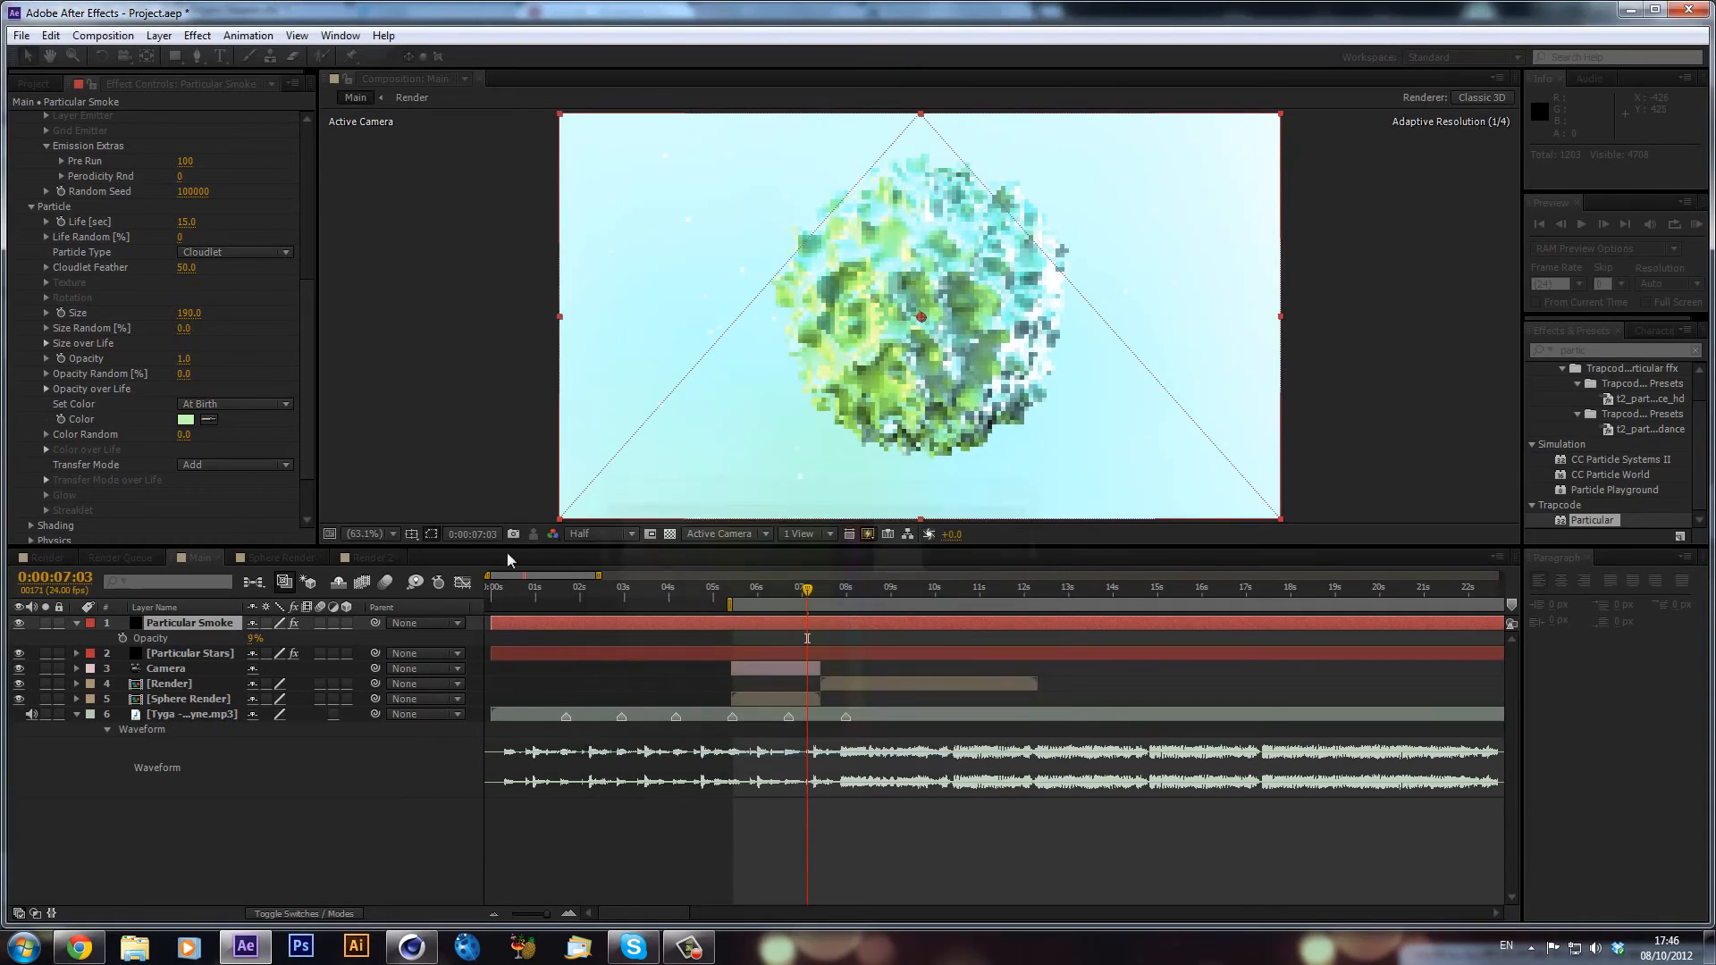
- Change the Particular Stars layer's particle Color to the mint green 76FFB0
left_click(218, 656)
scroll(216, 259, "down", 5)
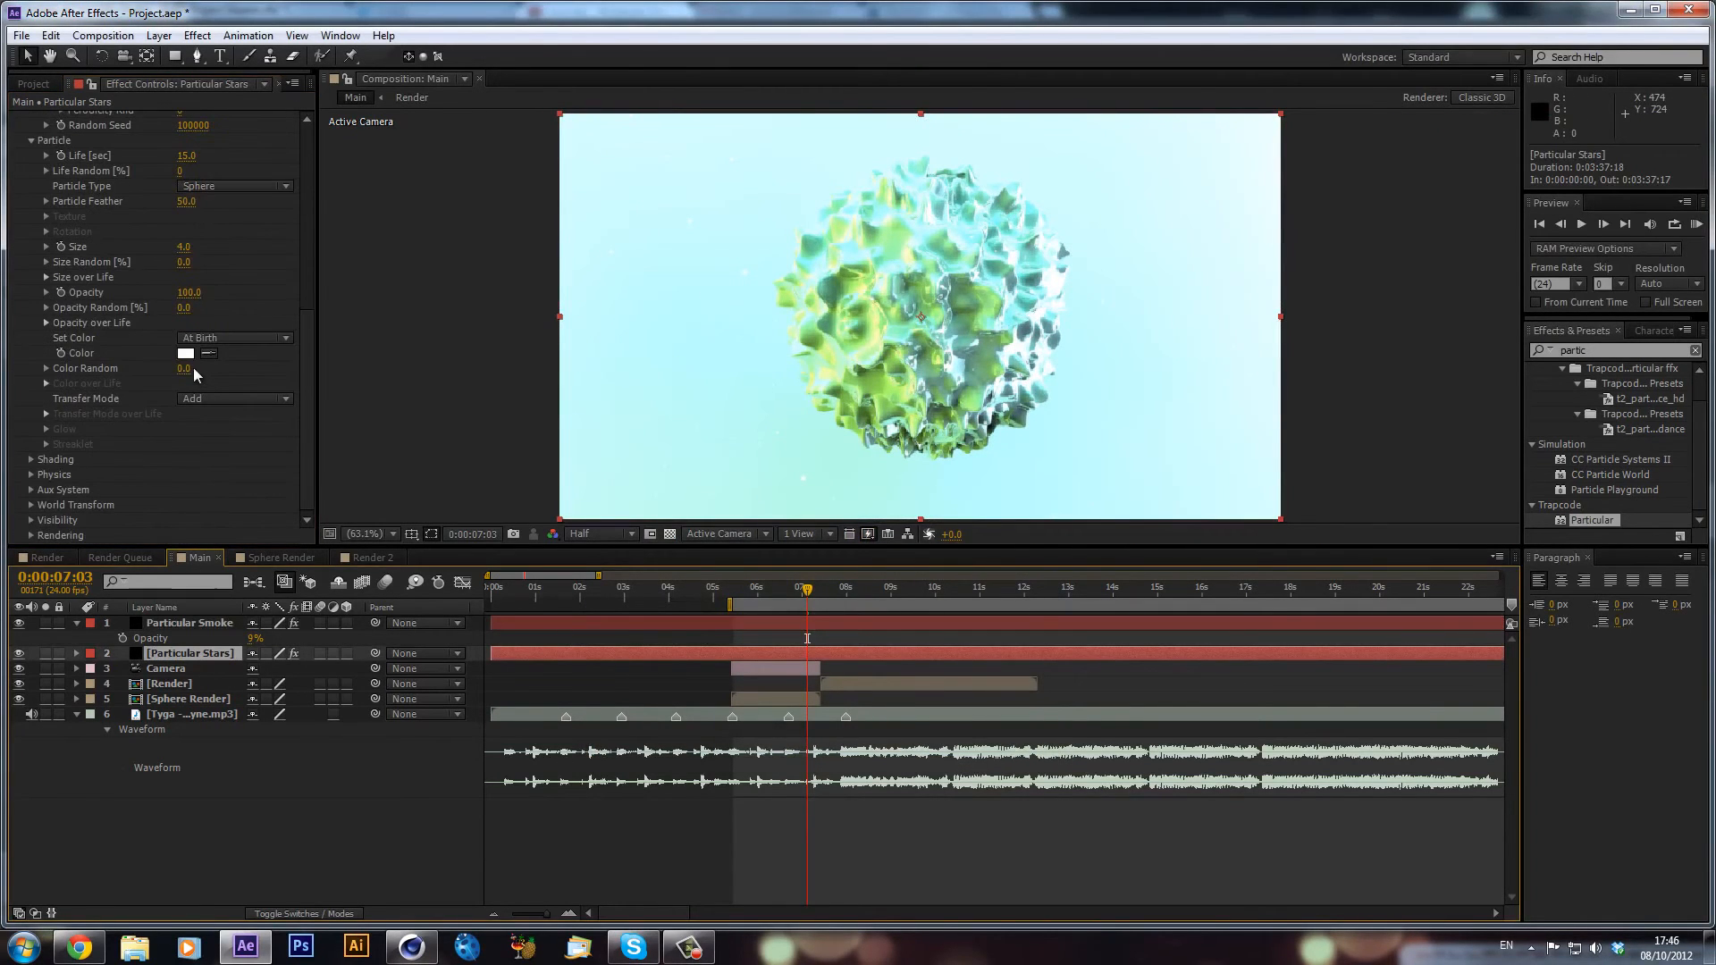
left_click(183, 355)
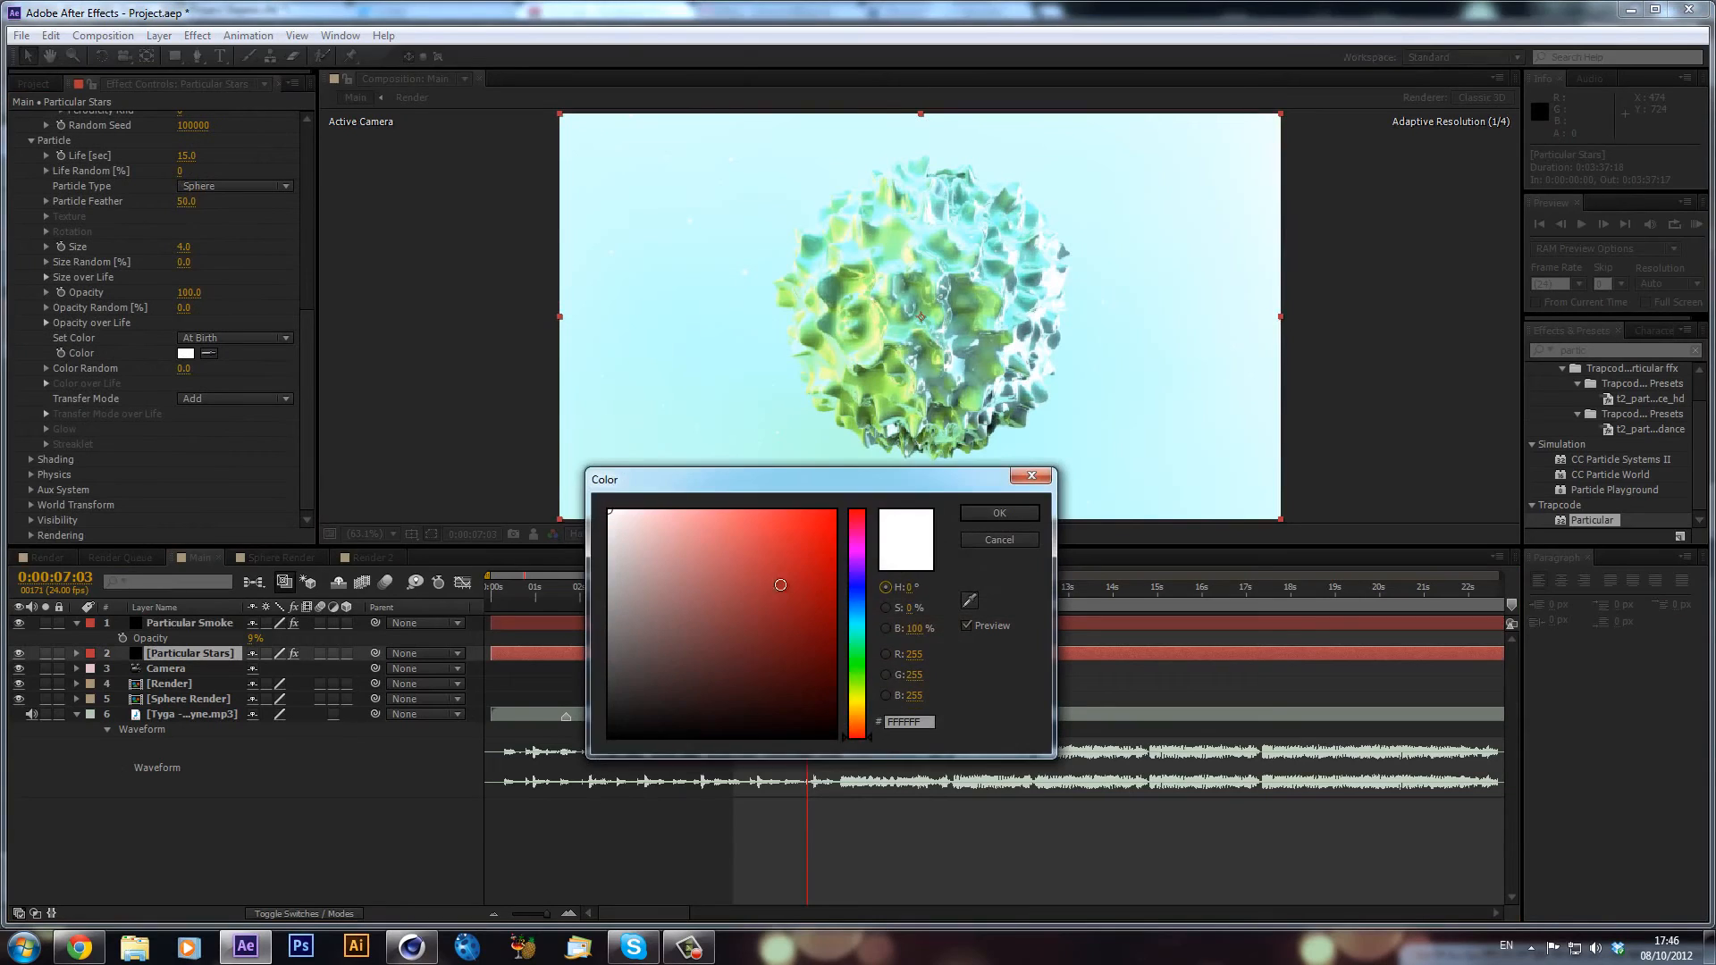
left_click(857, 638)
left_click_drag(857, 645, 857, 650)
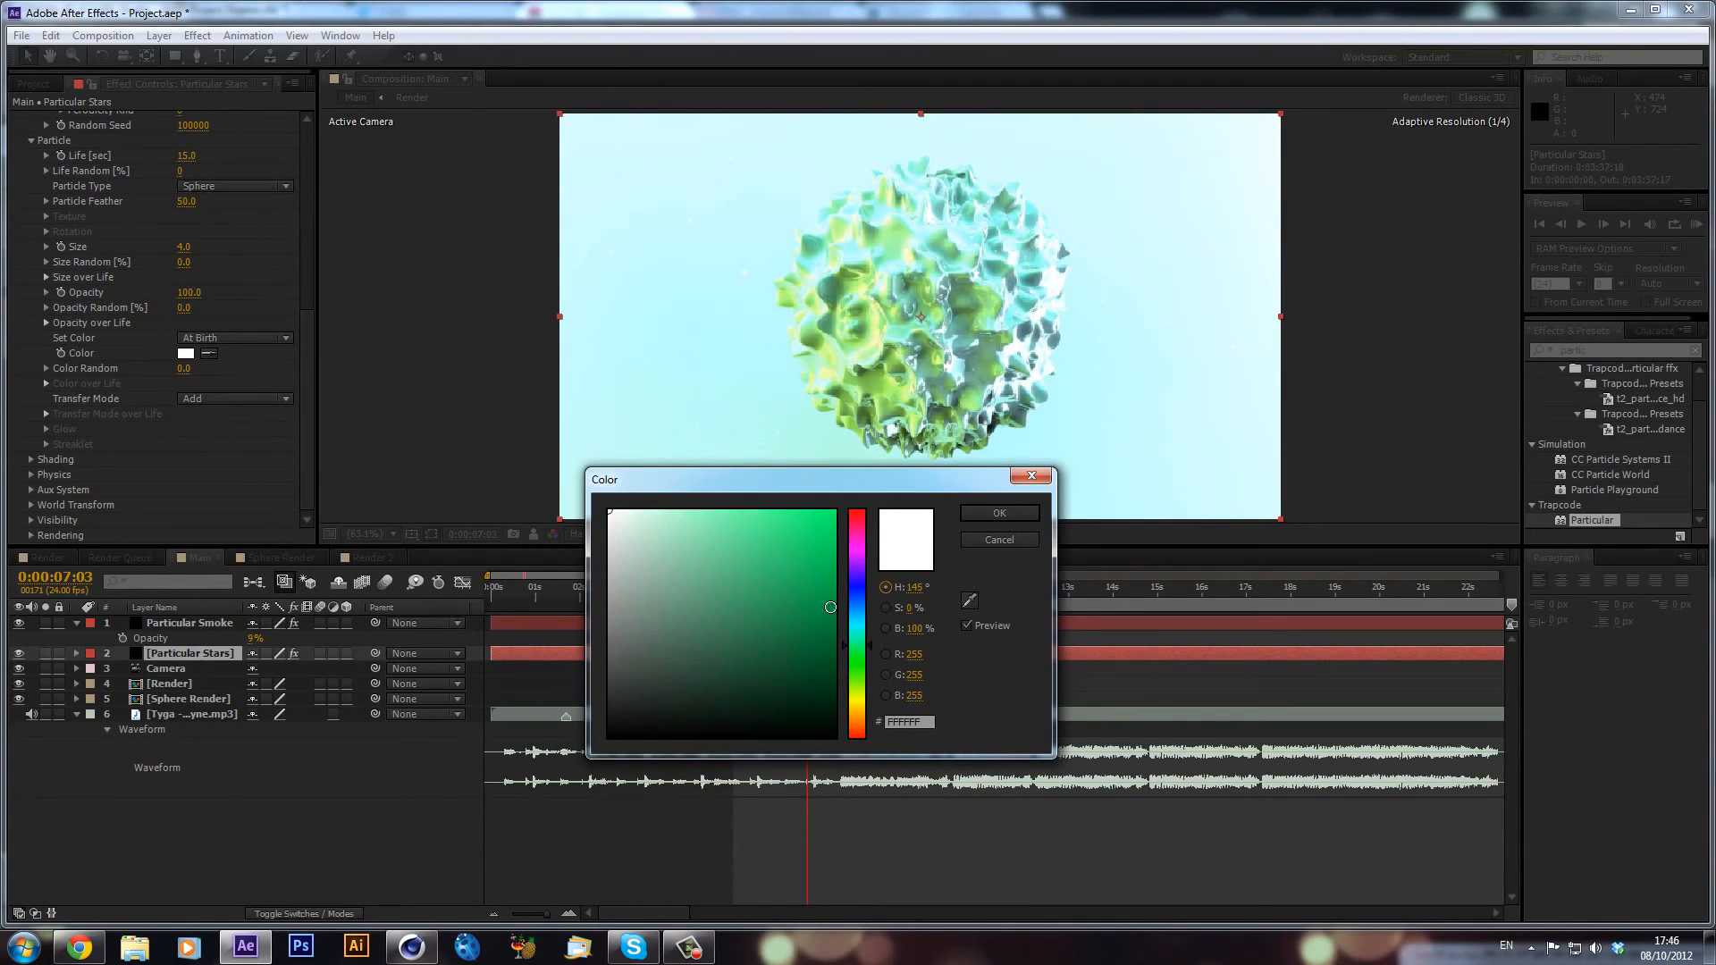
left_click_drag(765, 548, 731, 443)
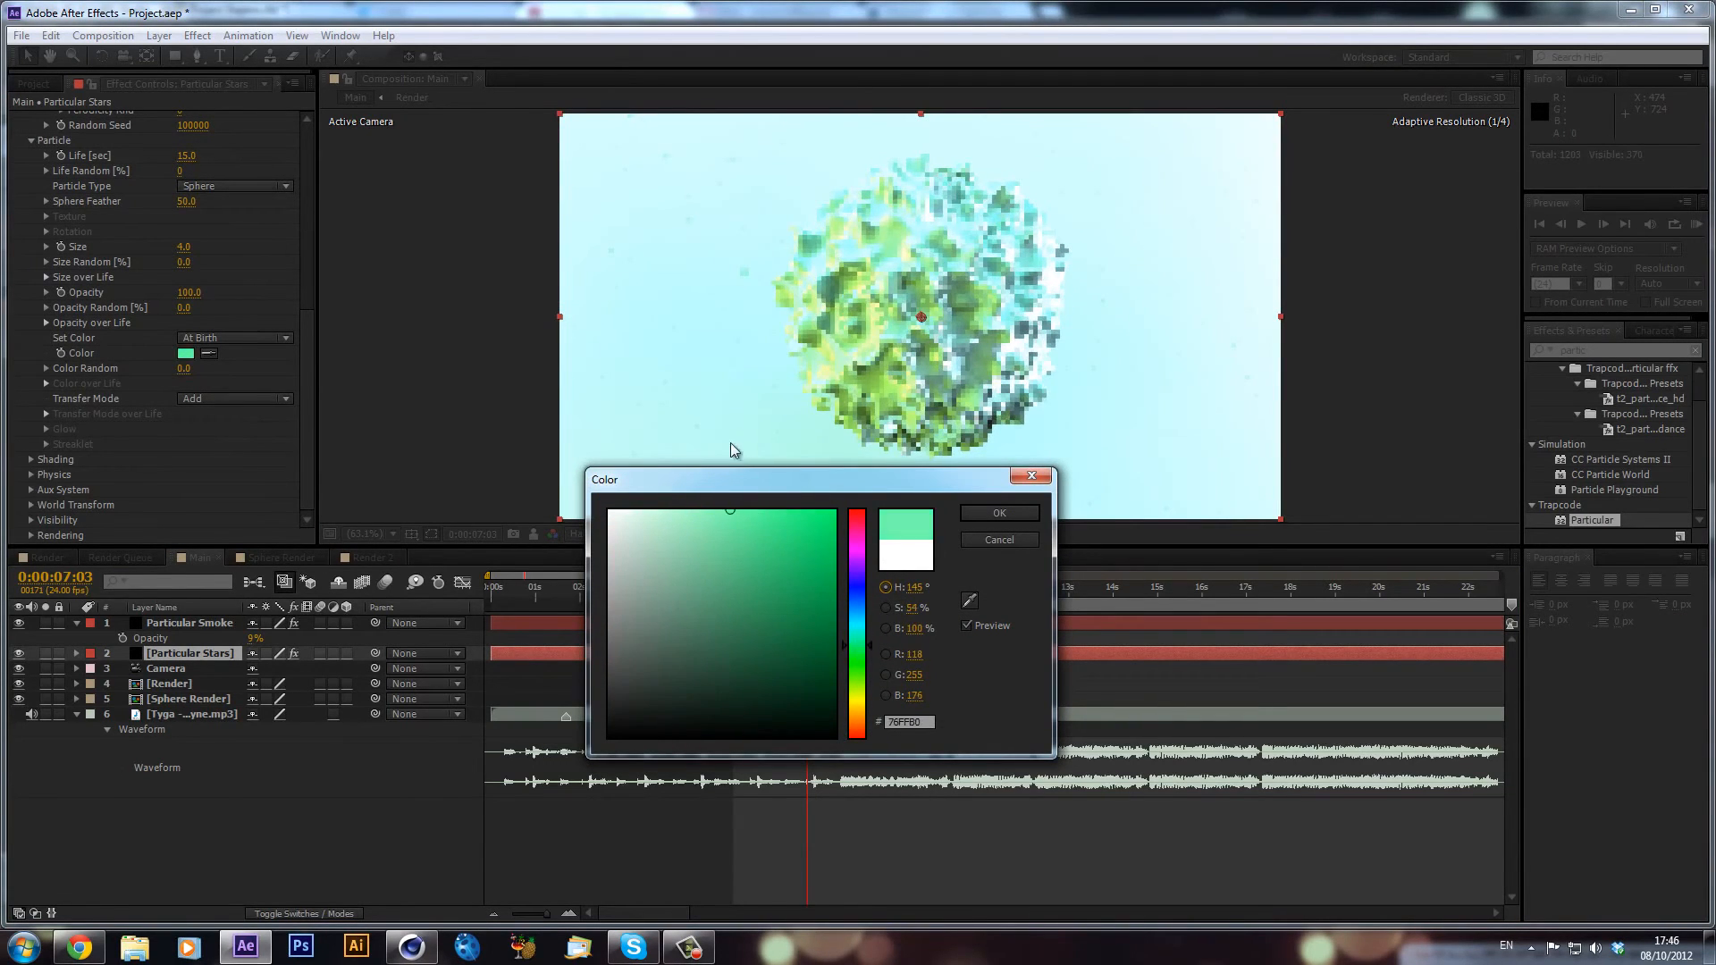
left_click(1017, 512)
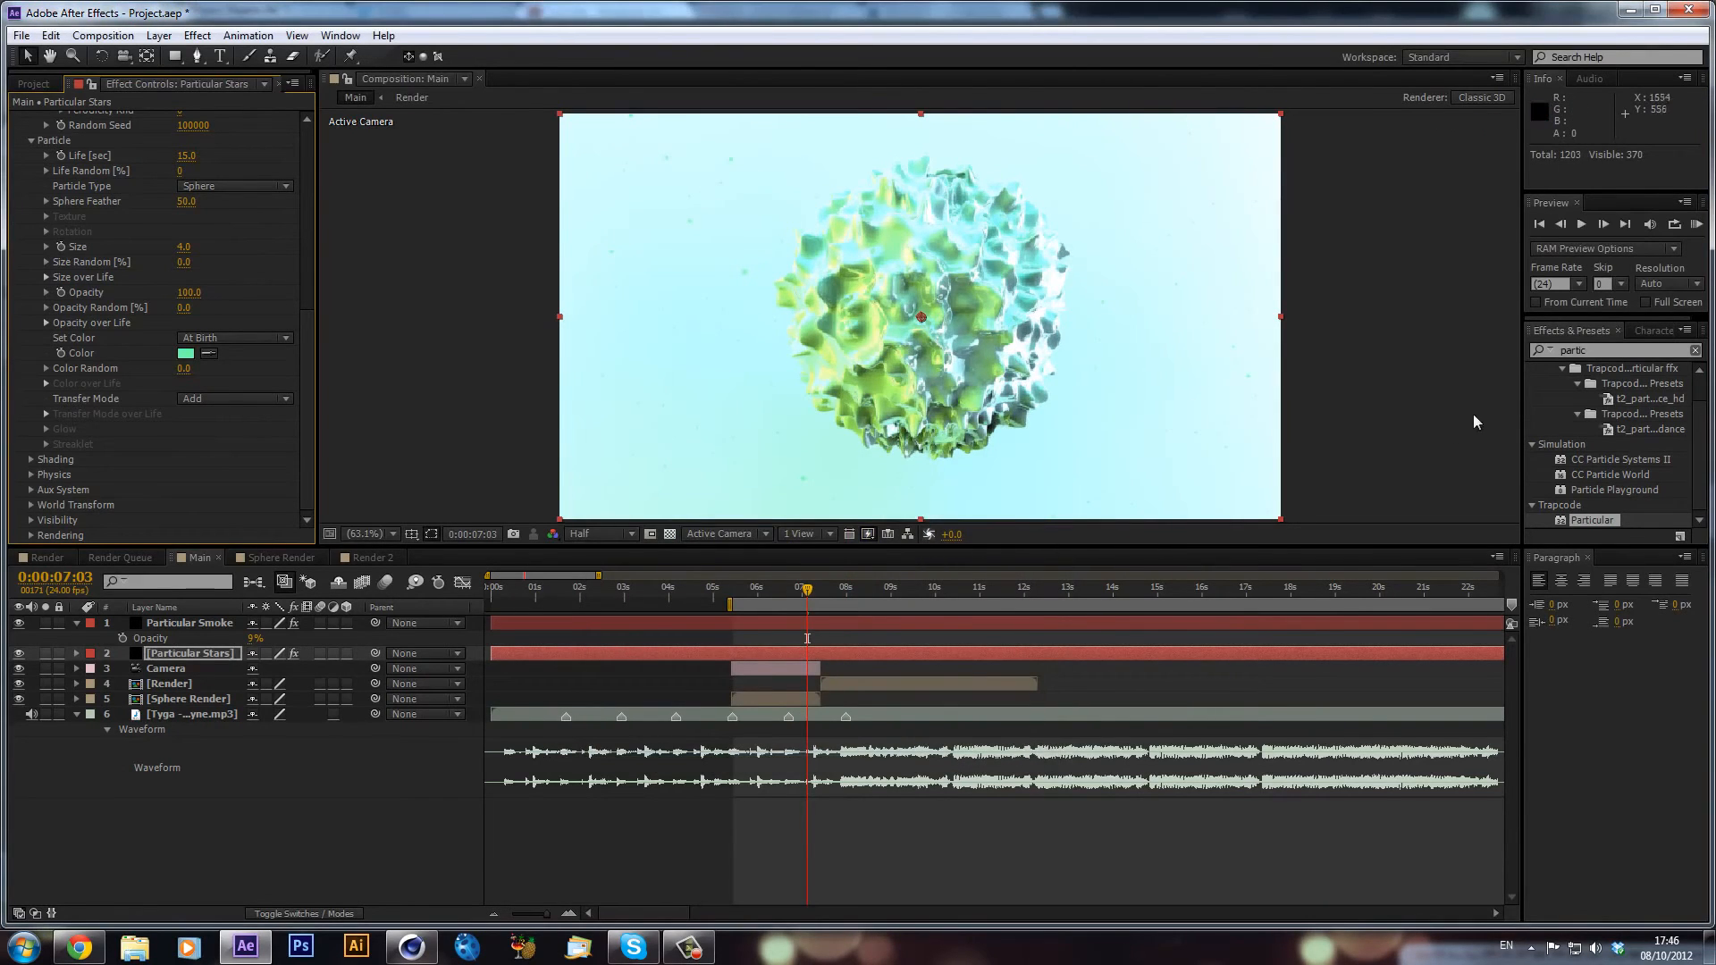
- Find the glow effects and apply Glow followed by Trapcode Starglow to the Particular Stars layer
left_click(1558, 352)
type("glow")
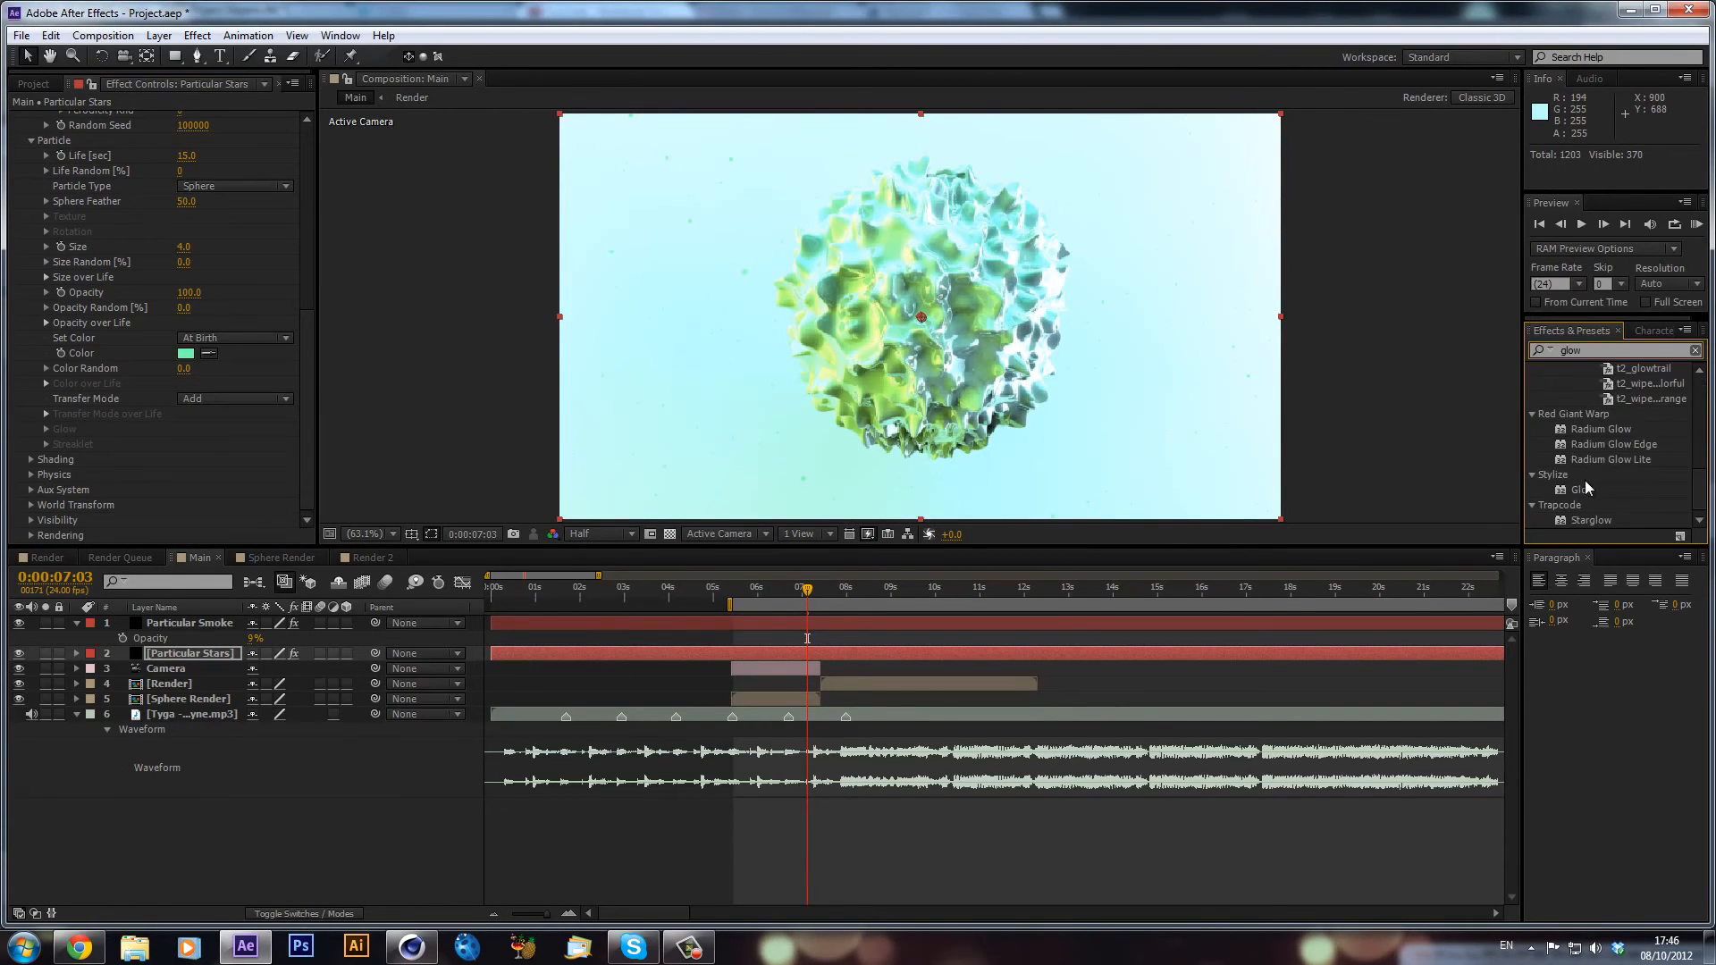
left_click(1578, 490)
left_click_drag(1566, 493, 270, 458)
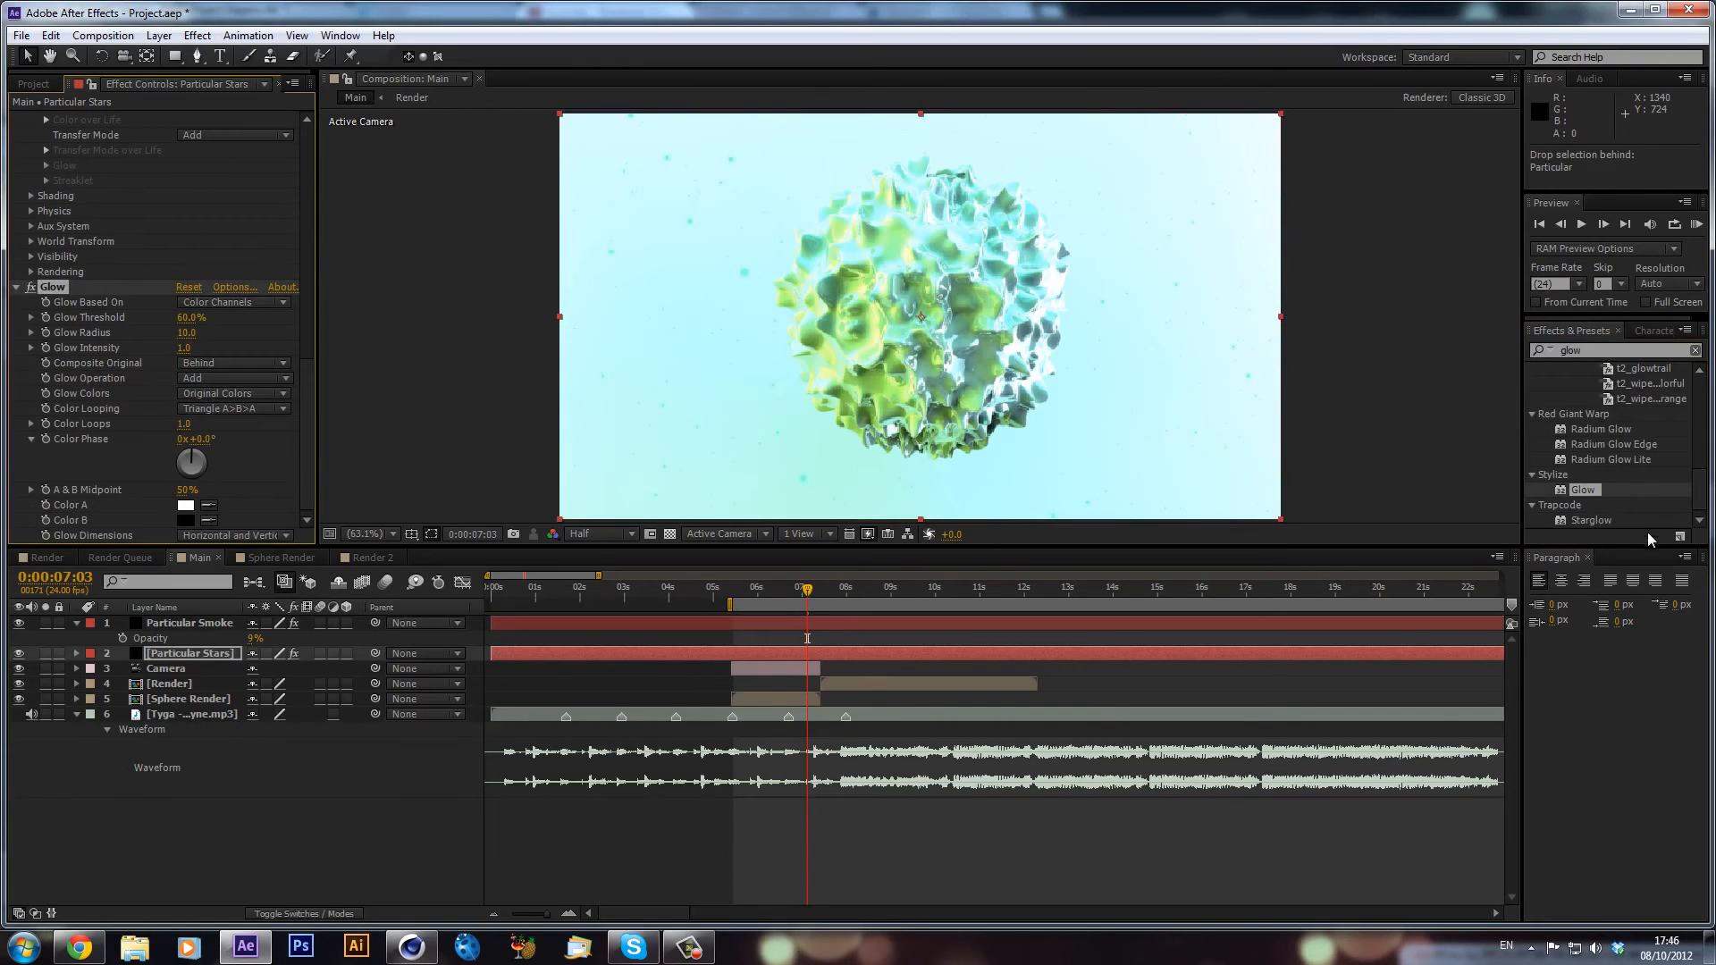
left_click_drag(1604, 520, 129, 441)
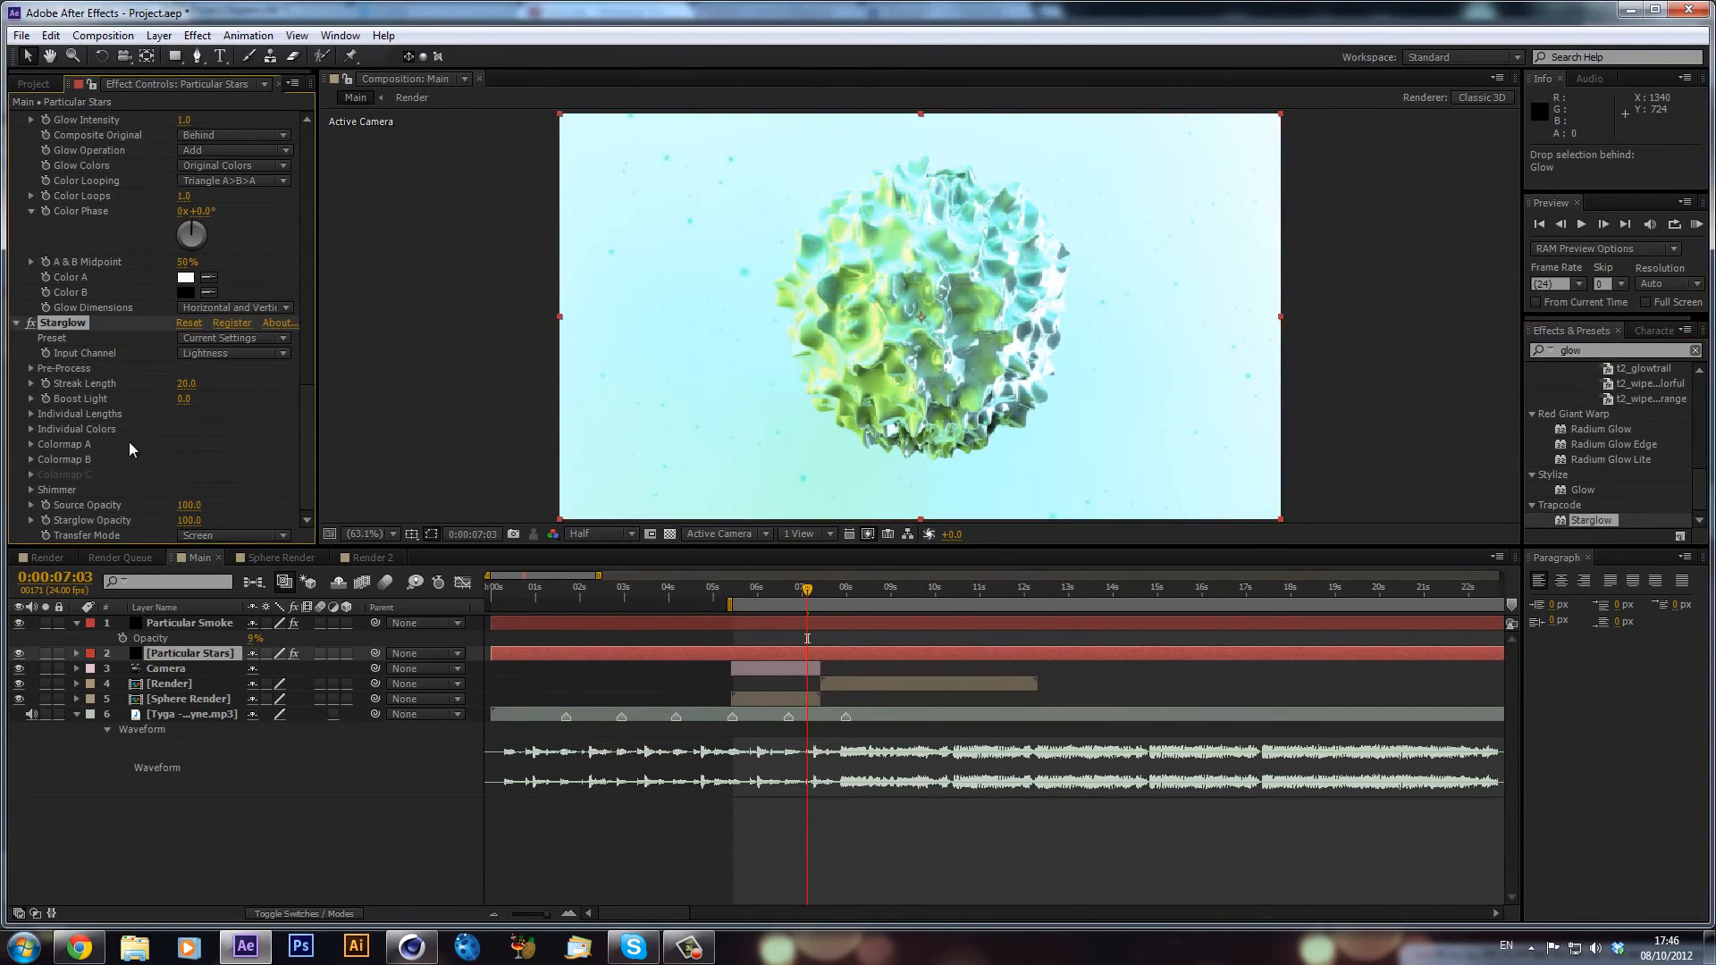
- Set the Starglow Streak Length on the Particular Stars layer to 2
left_click(186, 384)
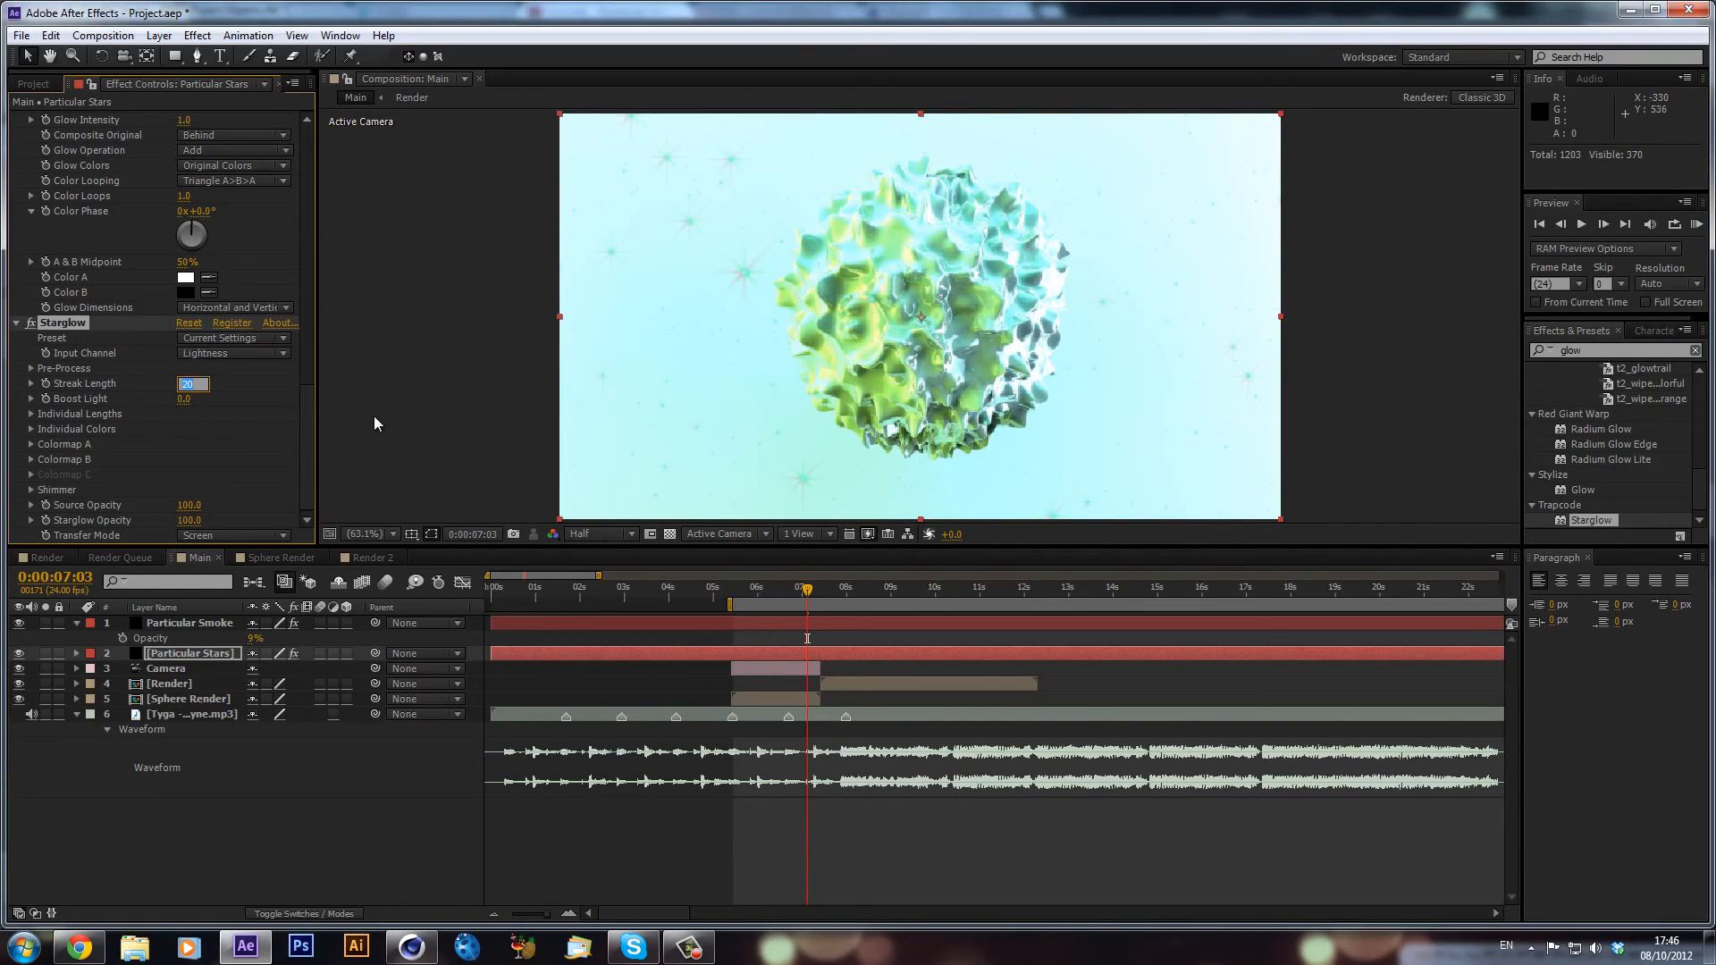
type("5")
key("Return")
left_click(184, 383)
type("2")
key("Return")
- Expand Starglow's Colormap A and B settings and recolor the Colormap B Midtones to a turquoise green
left_click(30, 444)
scroll(101, 468, "down", 3)
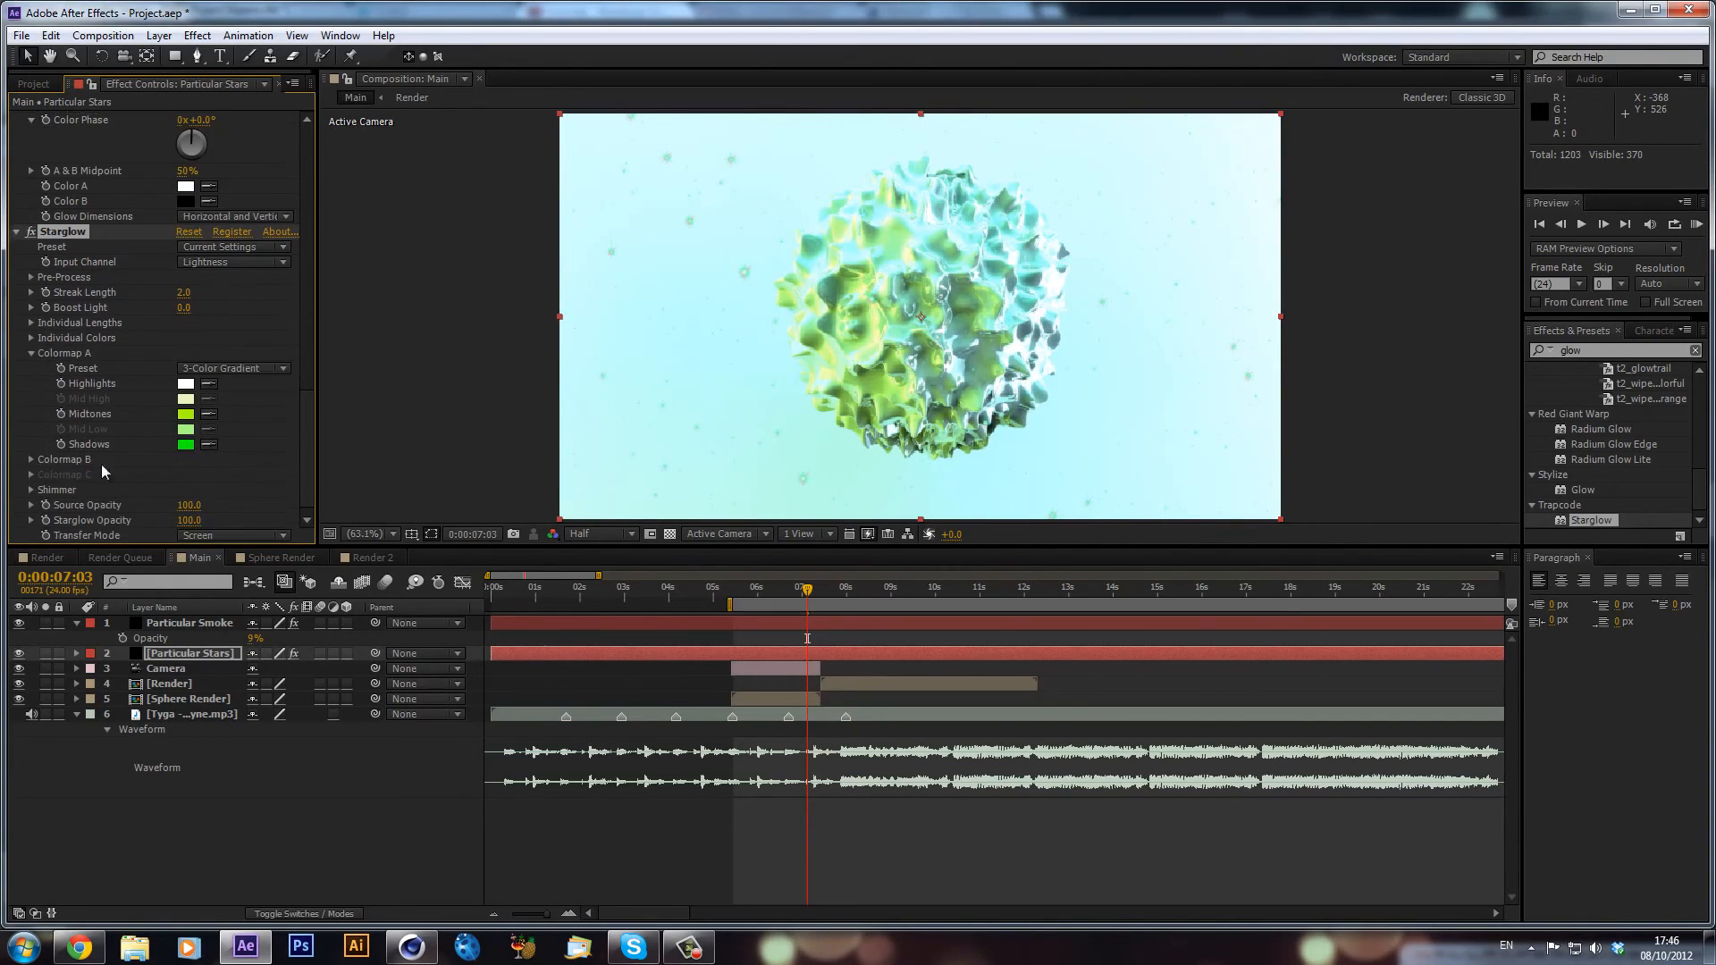
left_click(30, 458)
scroll(225, 458, "down", 2)
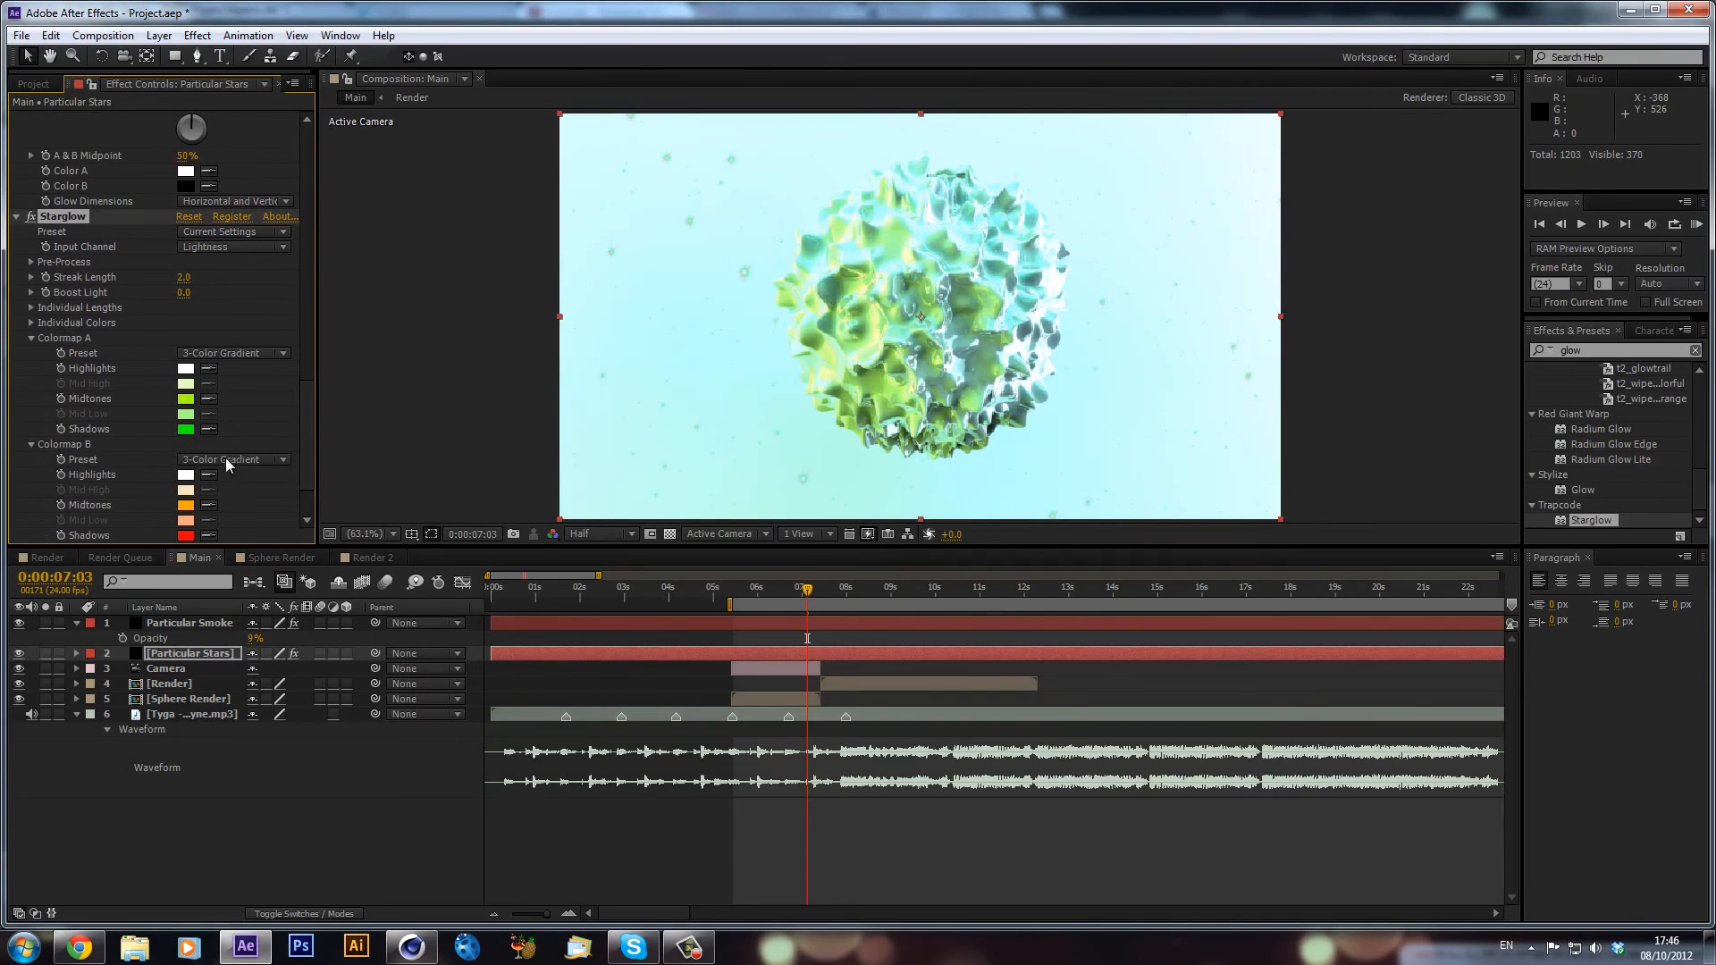
left_click(185, 465)
left_click_drag(855, 631, 860, 645)
left_click(998, 514)
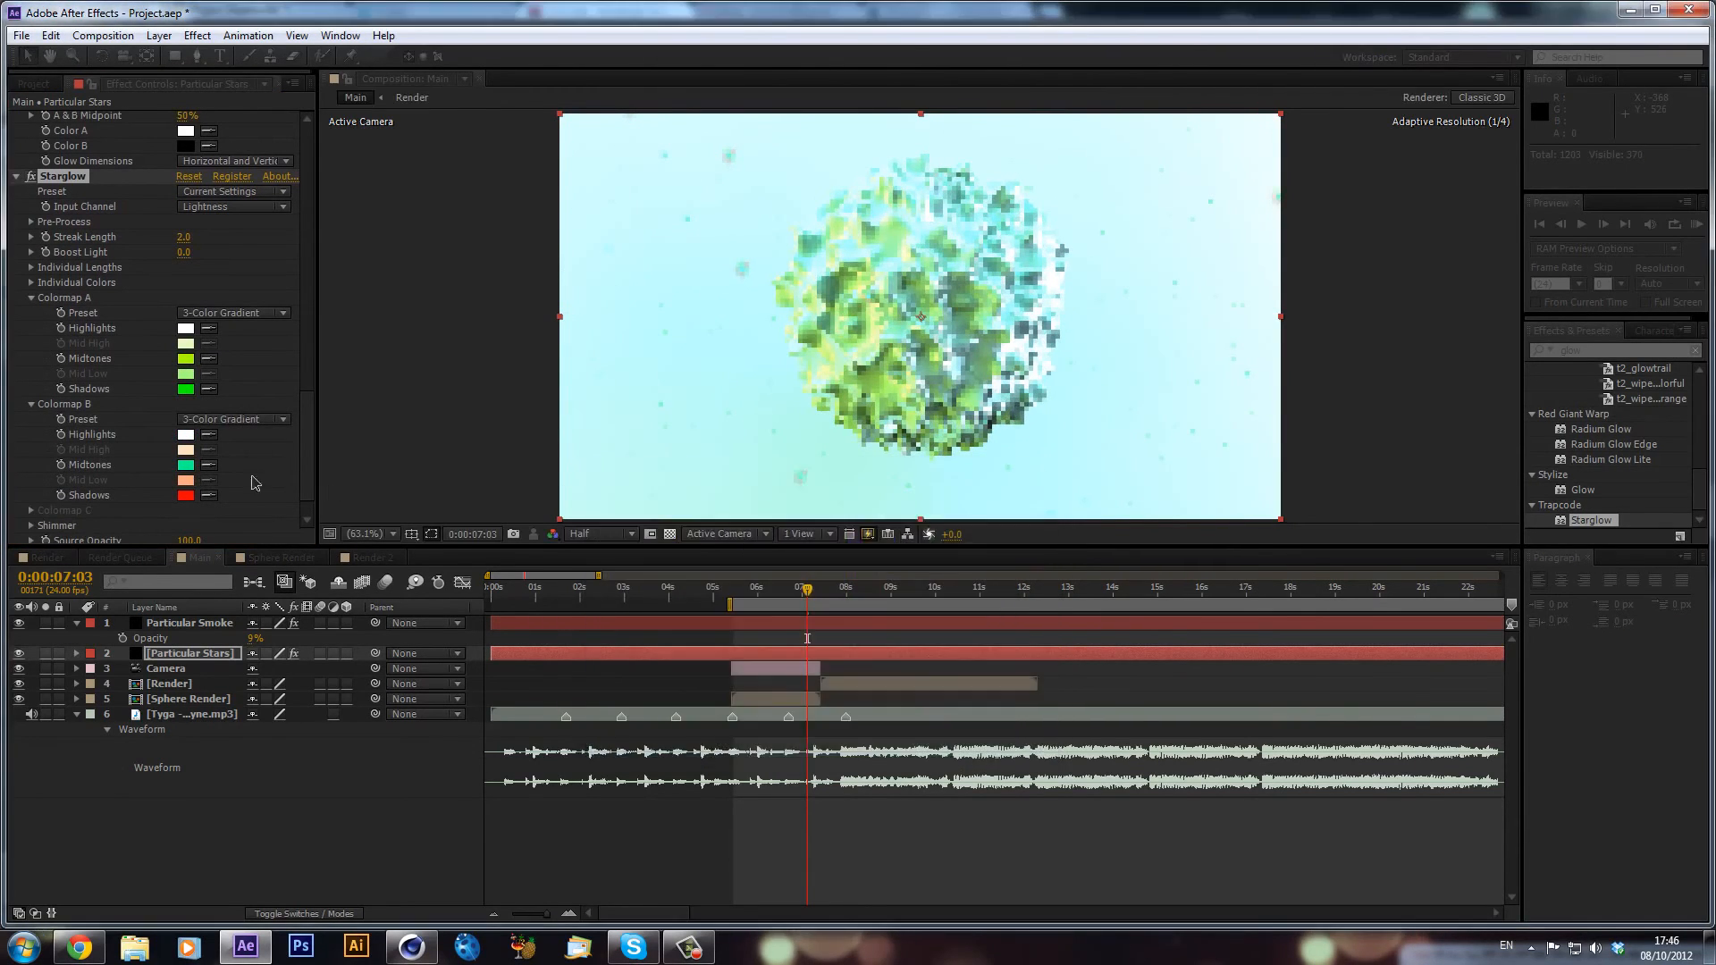
- Recolor the Shadows of Starglow's Colormap B on the Particular Stars layer to the turquoise 00FFCC
left_click(187, 469)
left_click(190, 495)
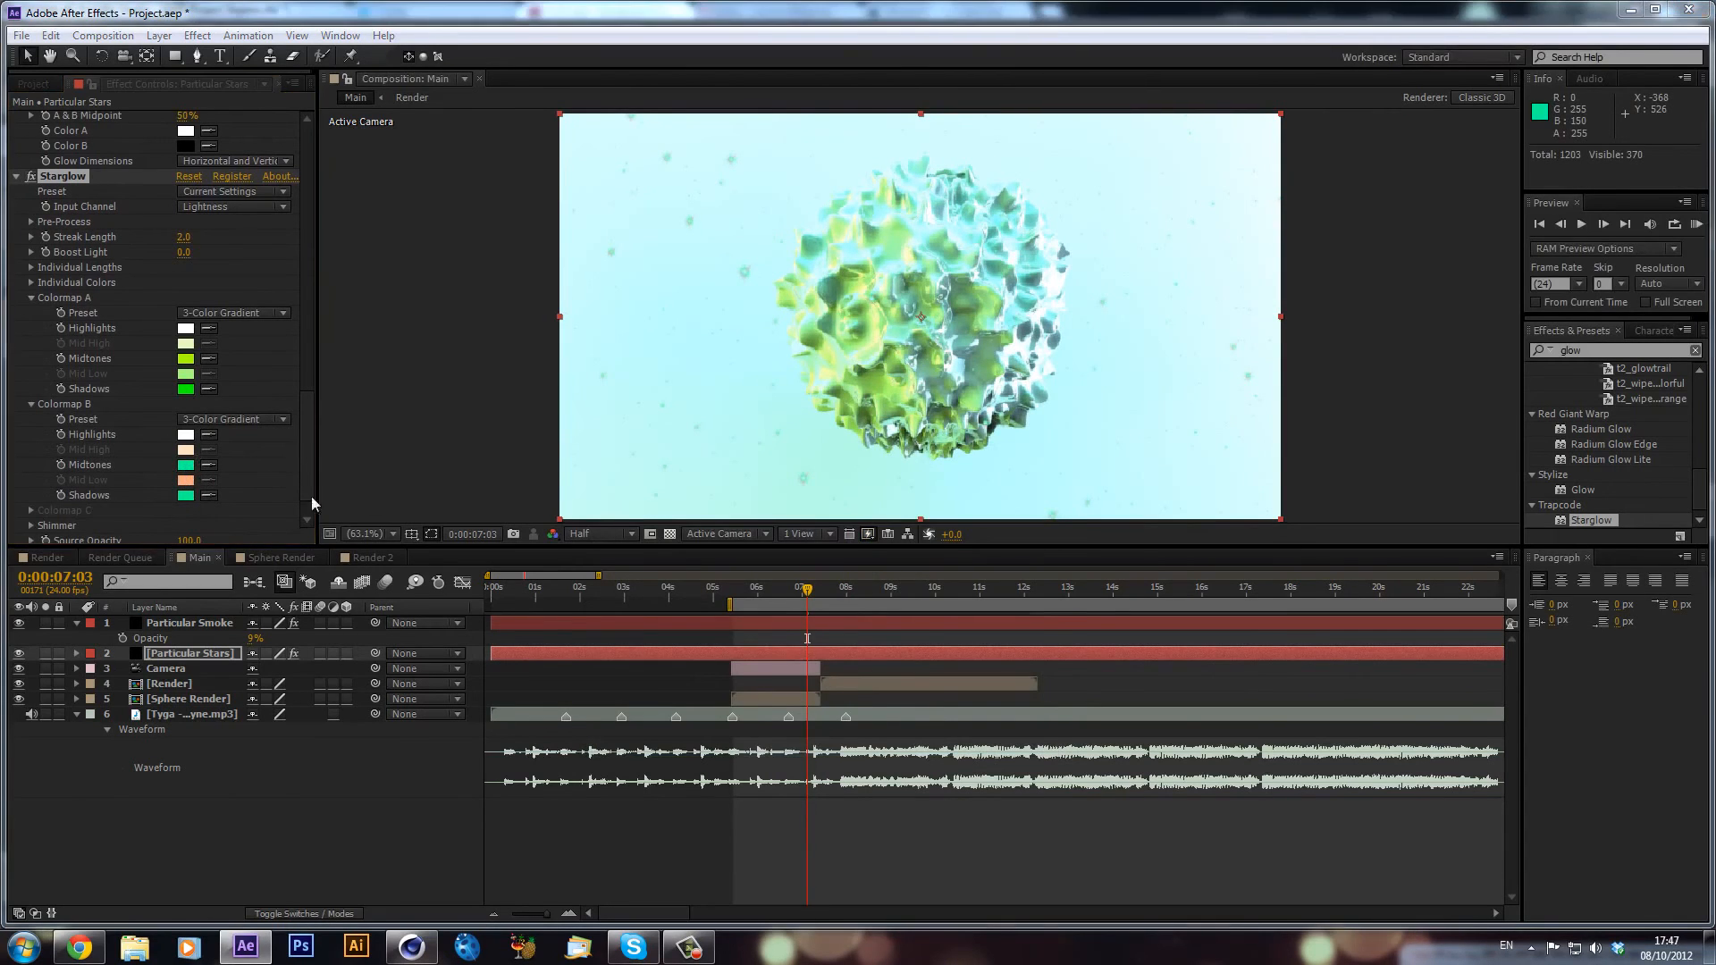
left_click_drag(858, 642, 872, 633)
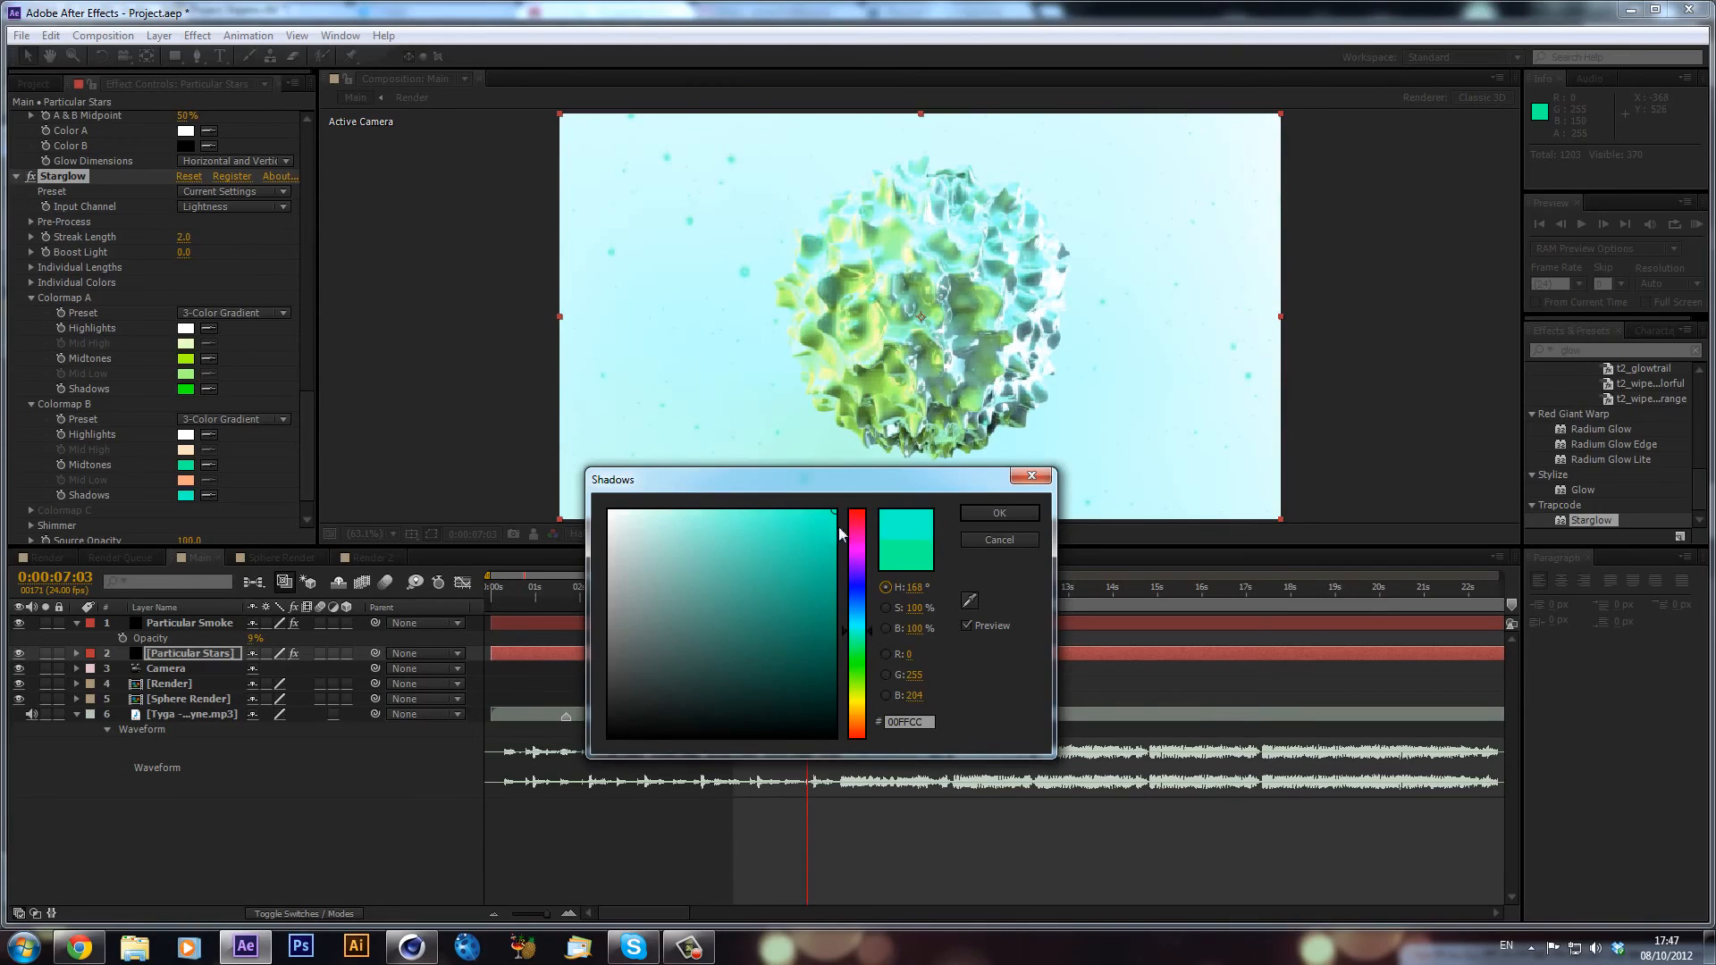
left_click(997, 513)
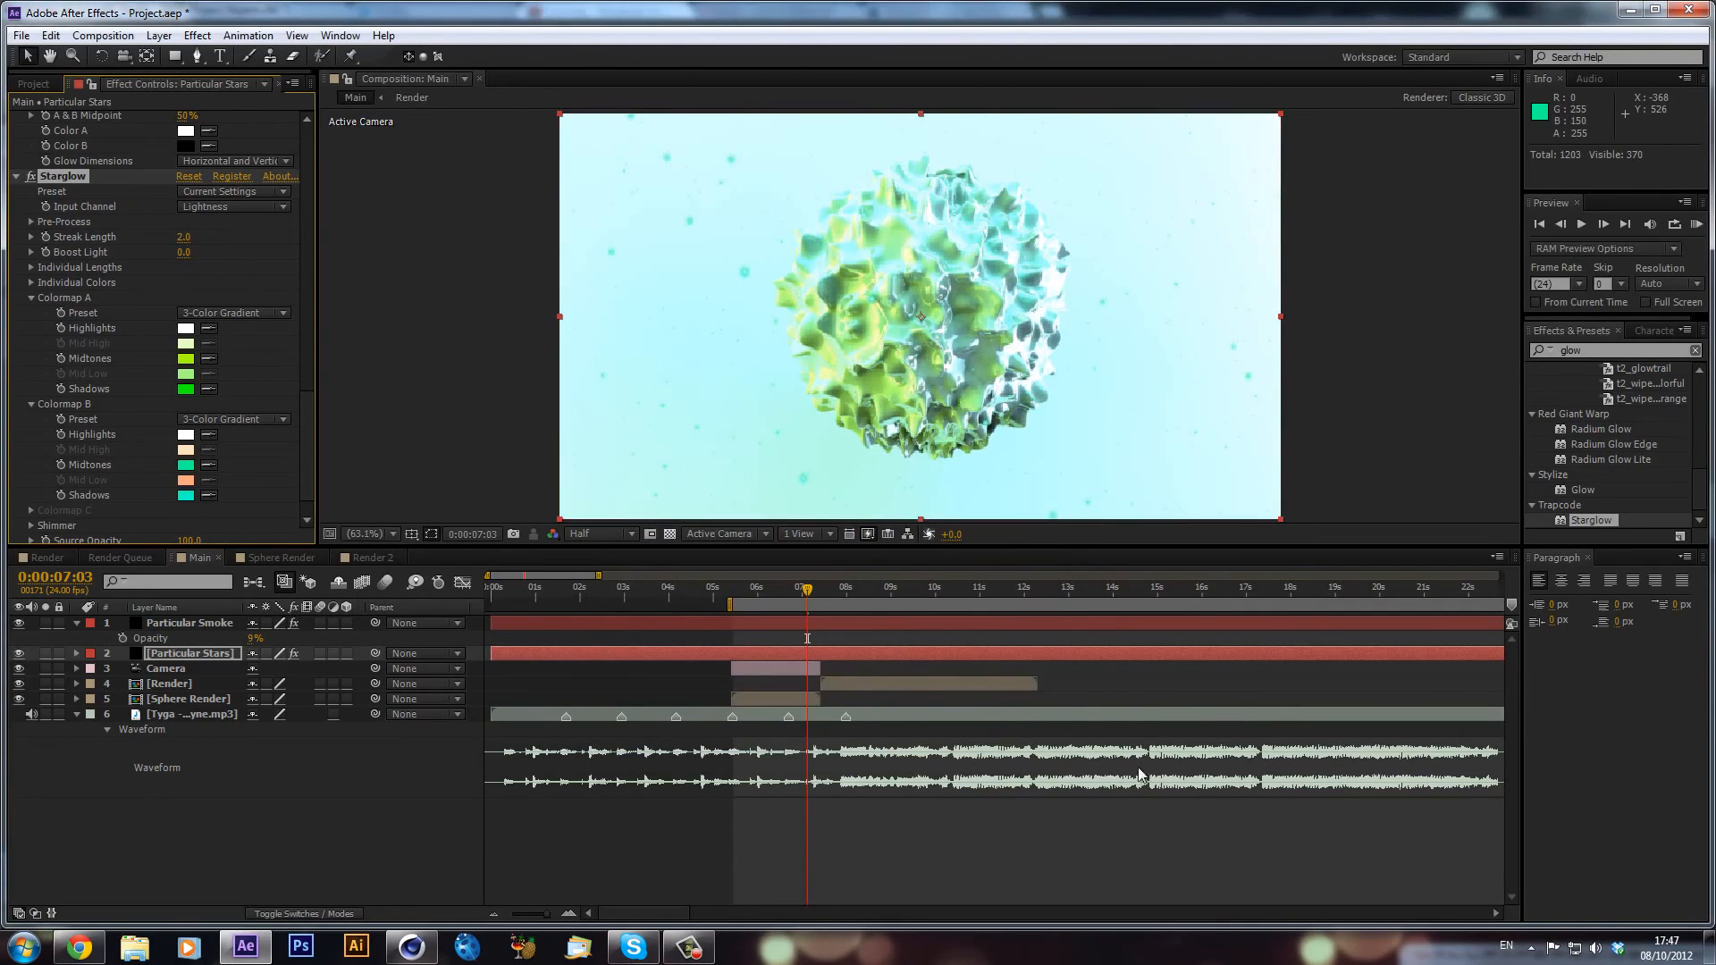
- Solo the Particular Smoke and Particular Stars layers and scrub through their animation, ending at 0:00:06:14
left_click(45, 653)
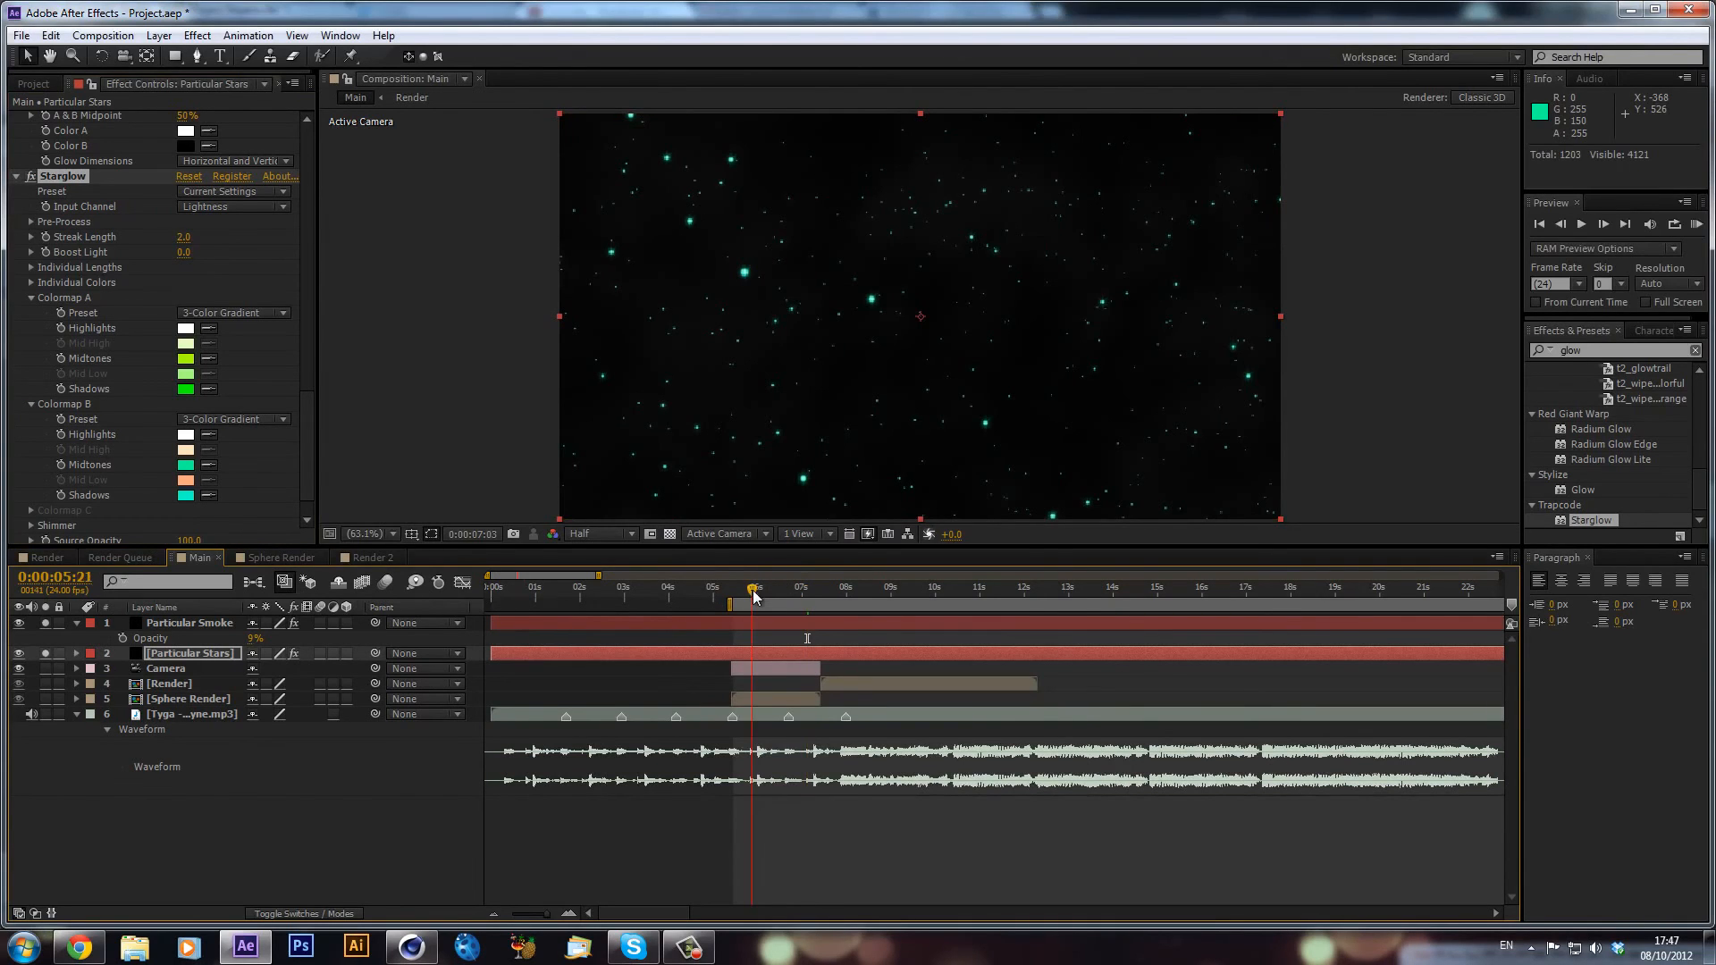
left_click(769, 588)
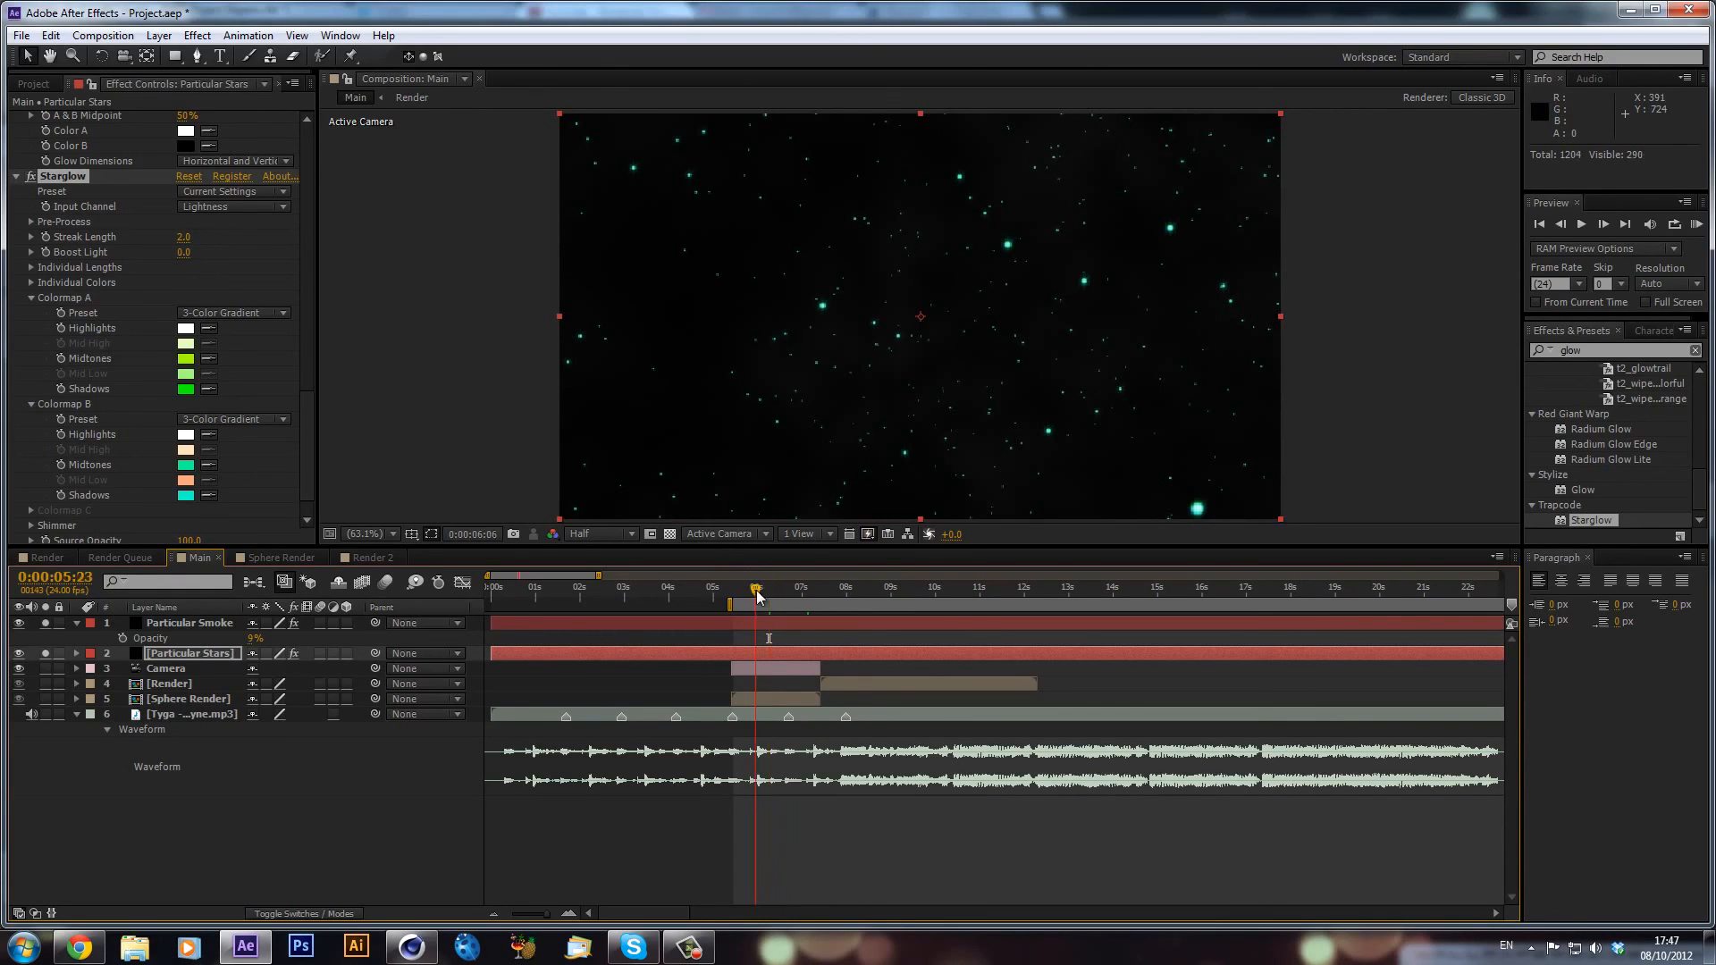
left_click_drag(770, 593, 783, 596)
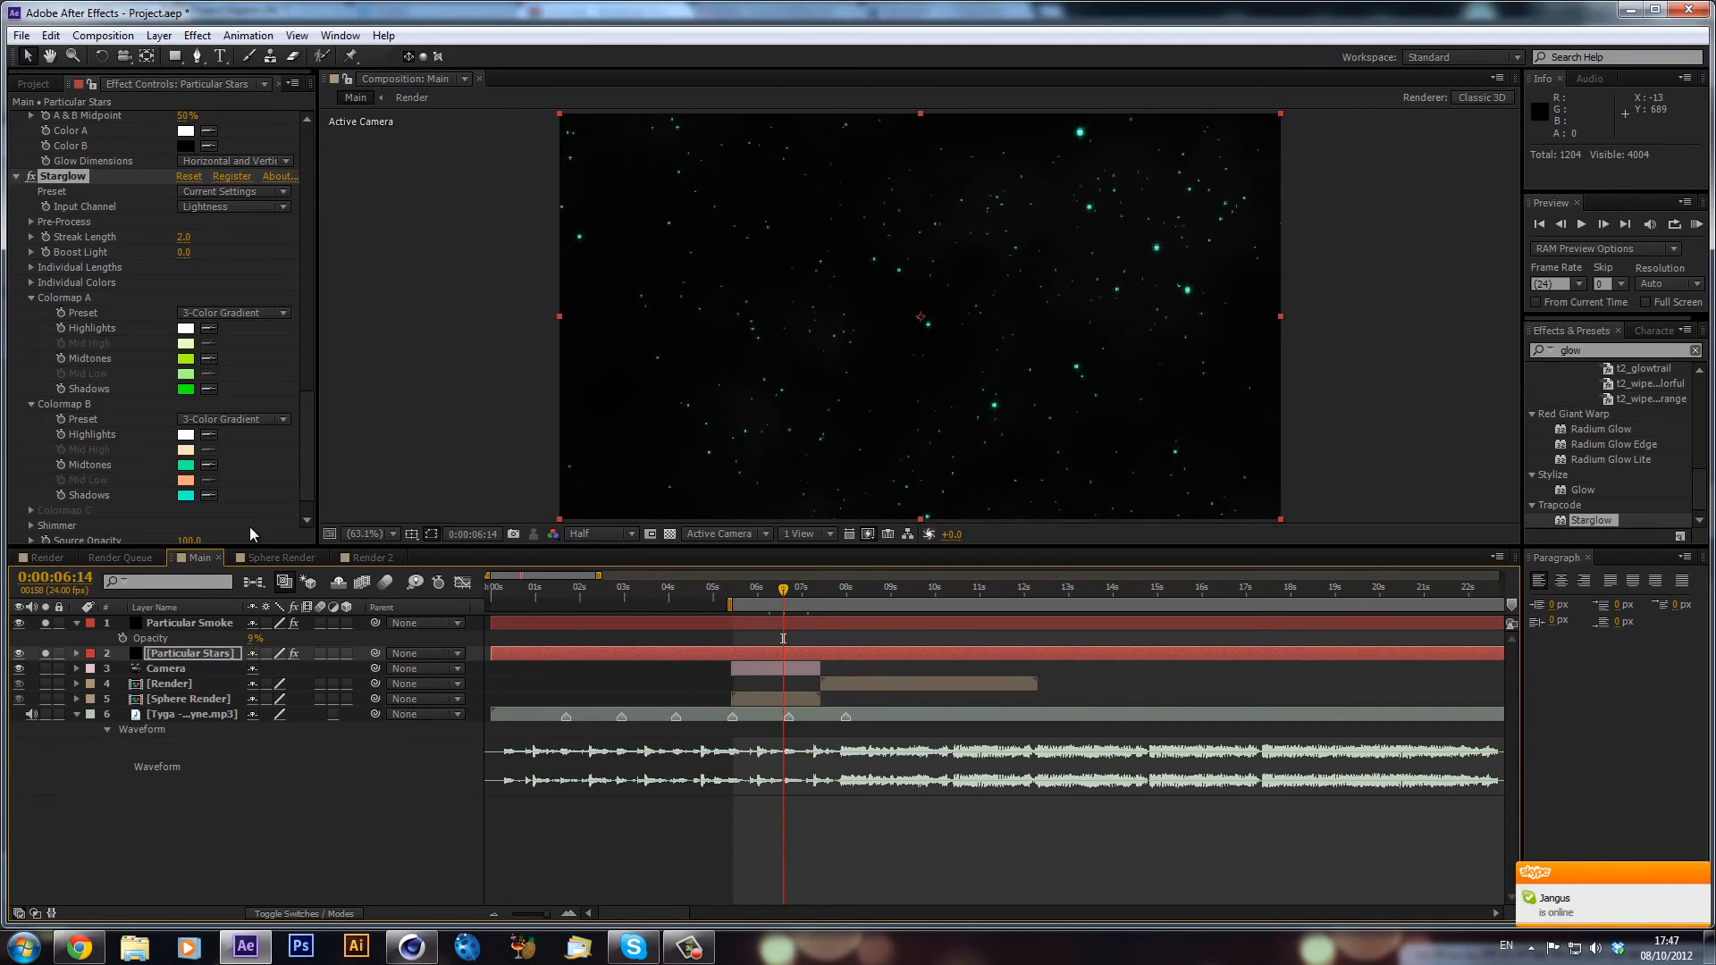
left_click(688, 949)
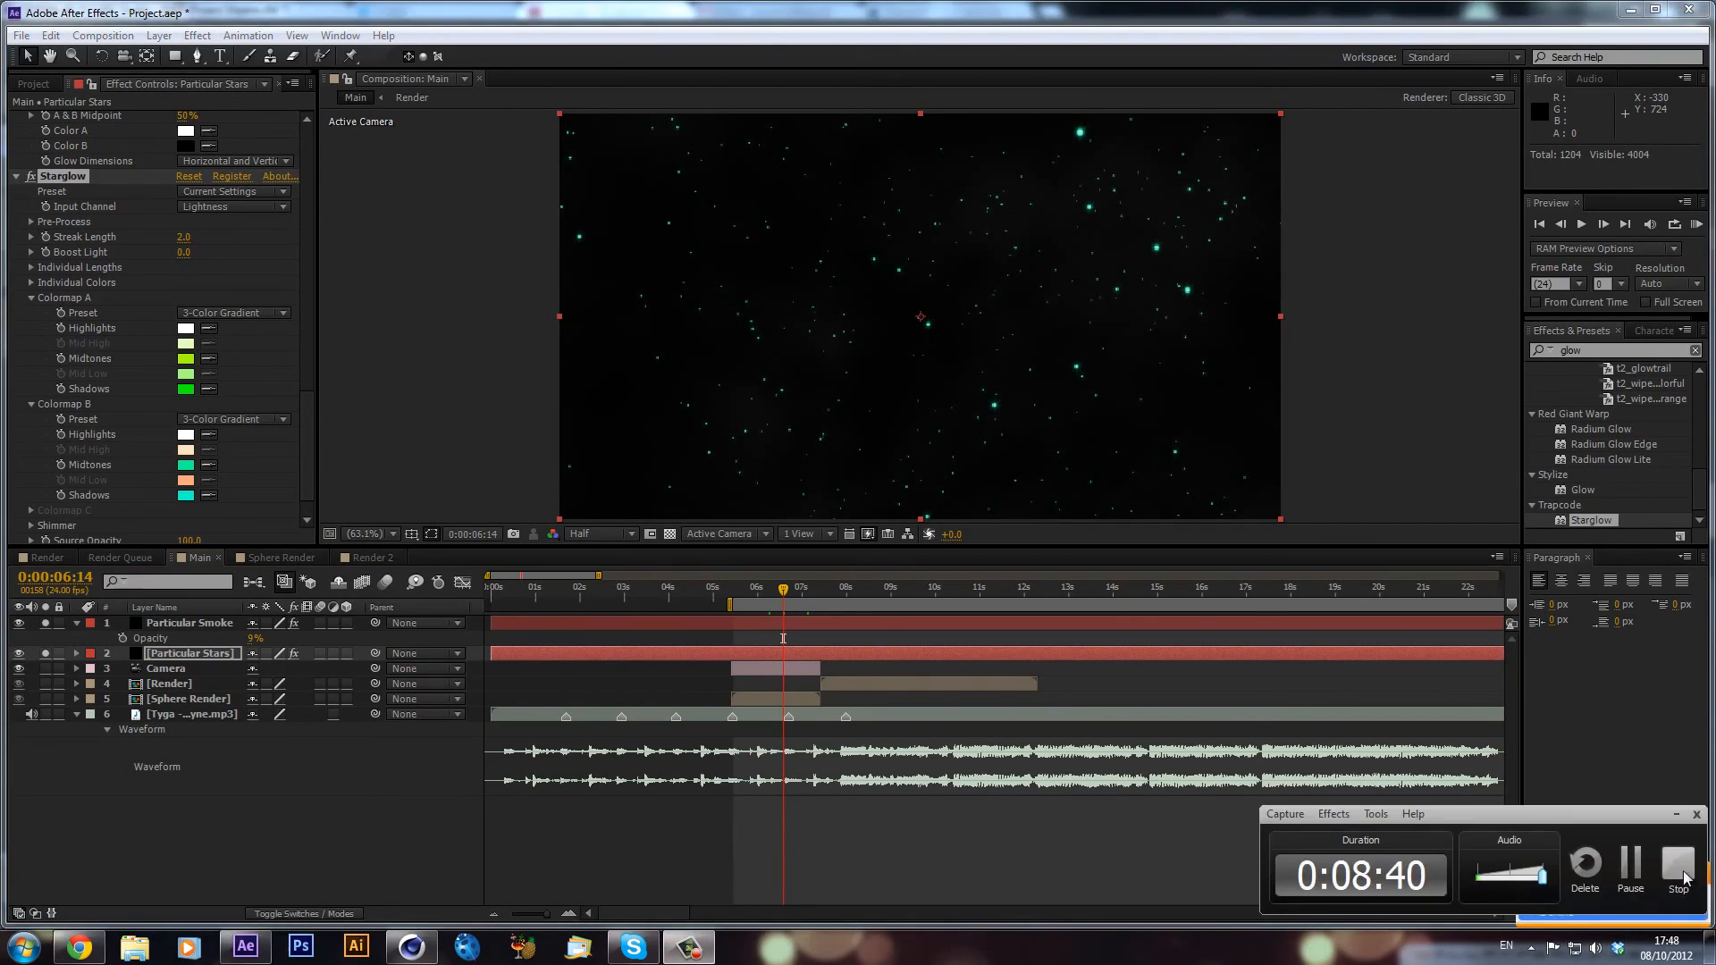
left_click(1680, 871)
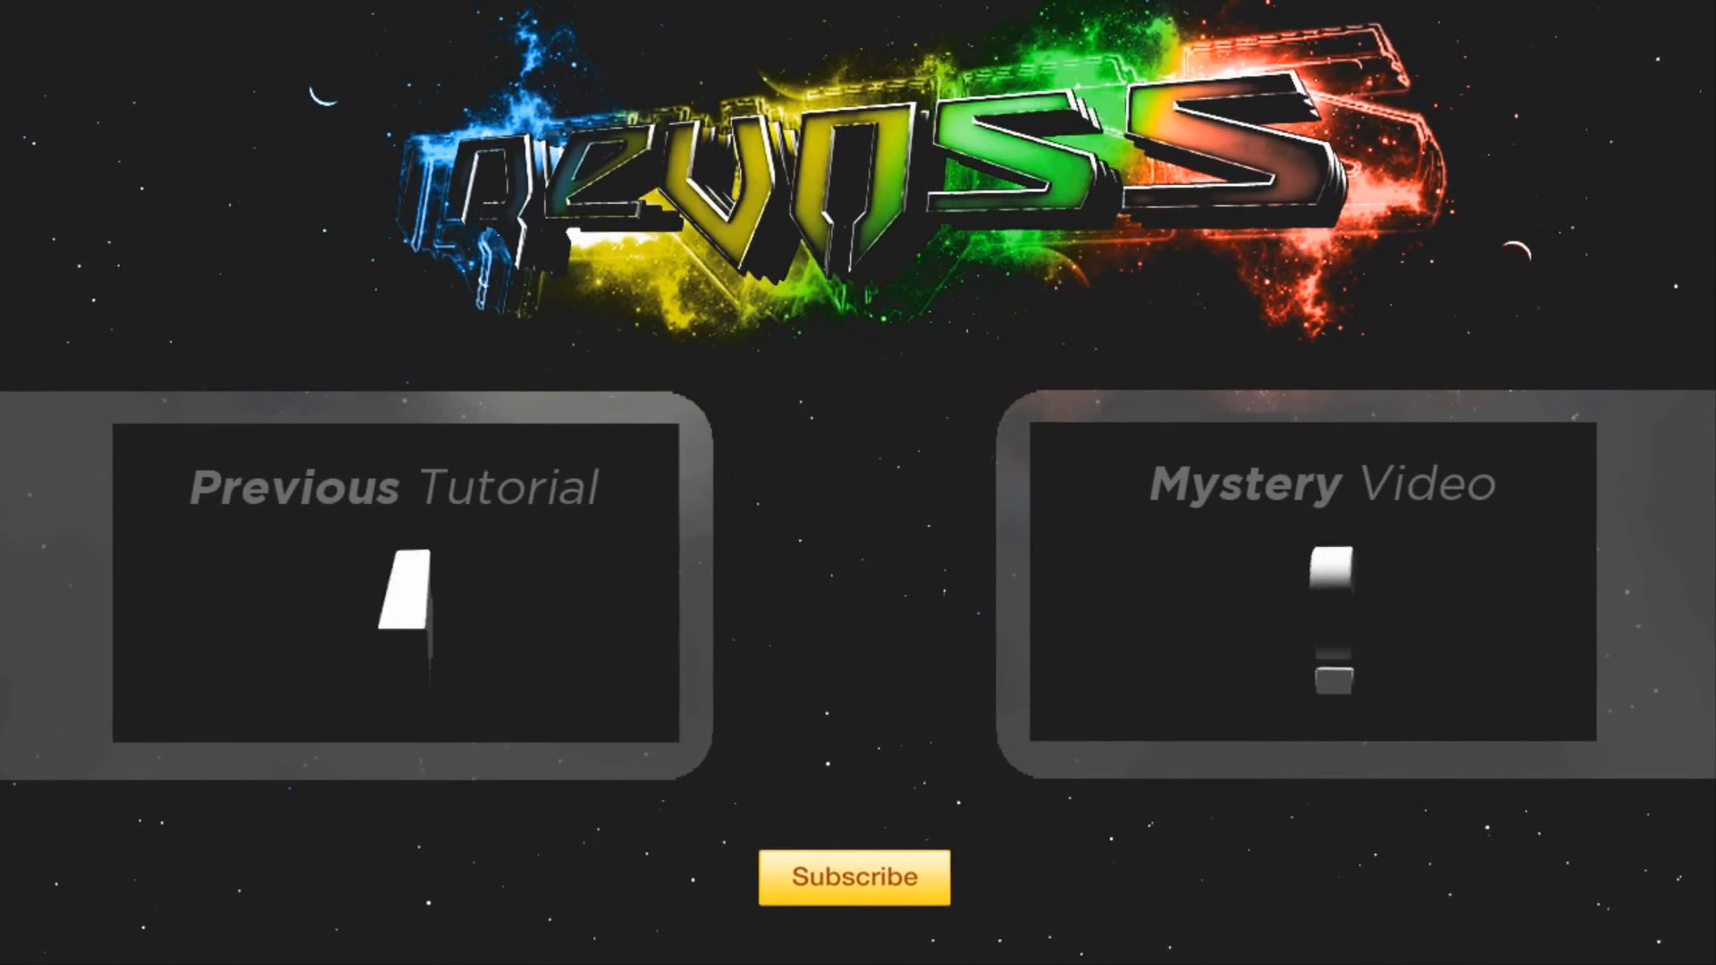